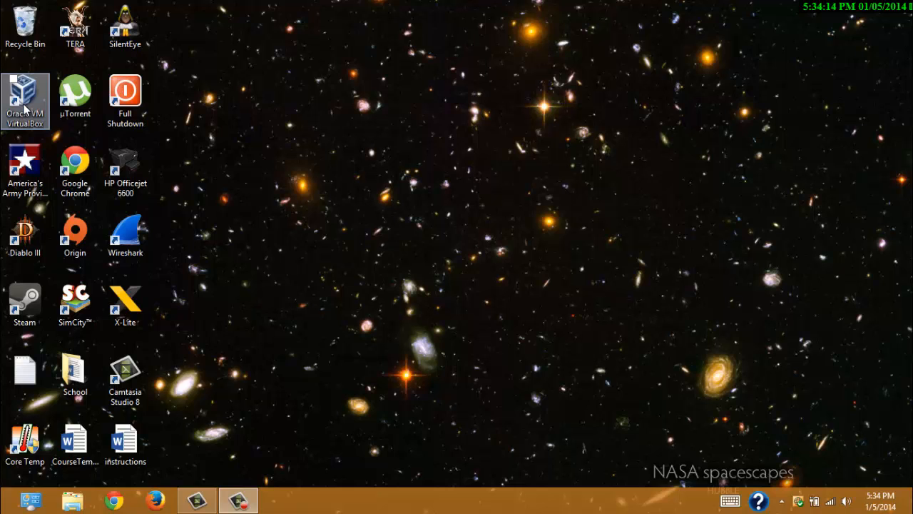
# - Launch VirtualBox and start a new VM 'Elastix2' of type Linux, version Linux 2.6 / 3.x
pyautogui.doubleClick(24, 106)
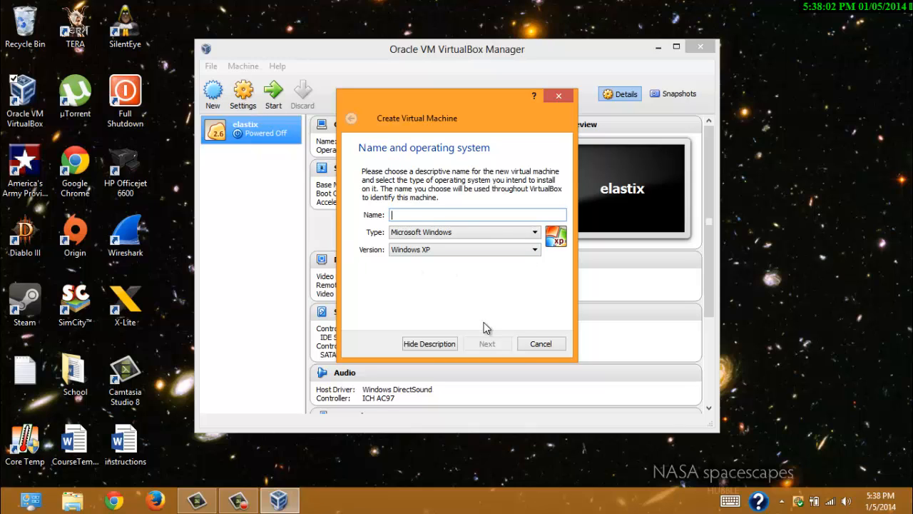
pyautogui.write('Elastix2')
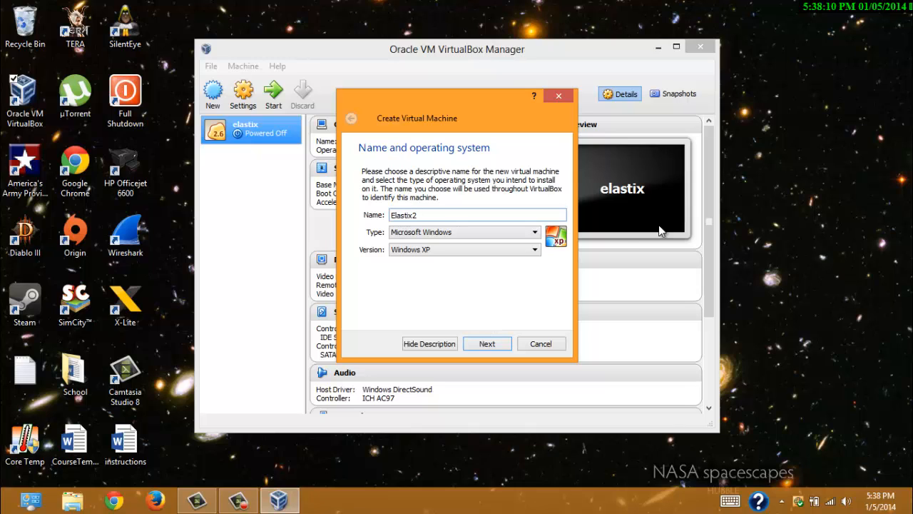
pyautogui.click(535, 232)
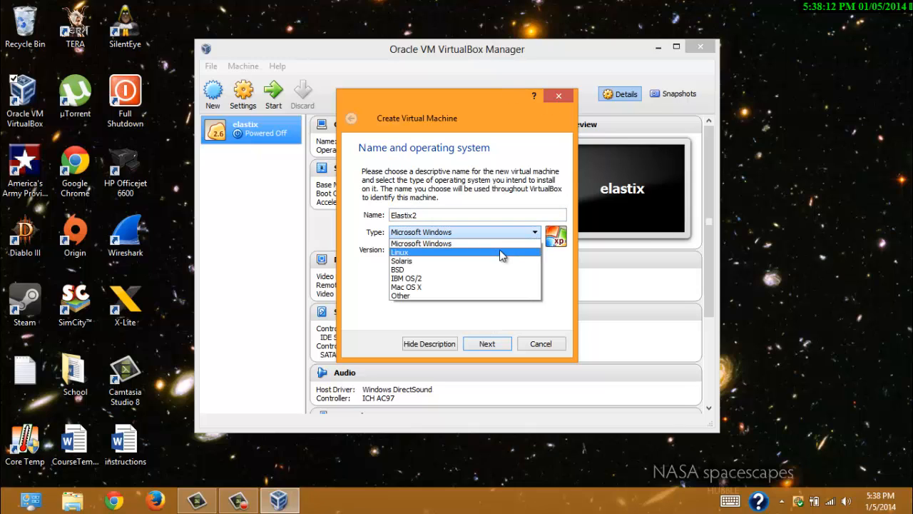
pyautogui.click(500, 249)
pyautogui.click(498, 250)
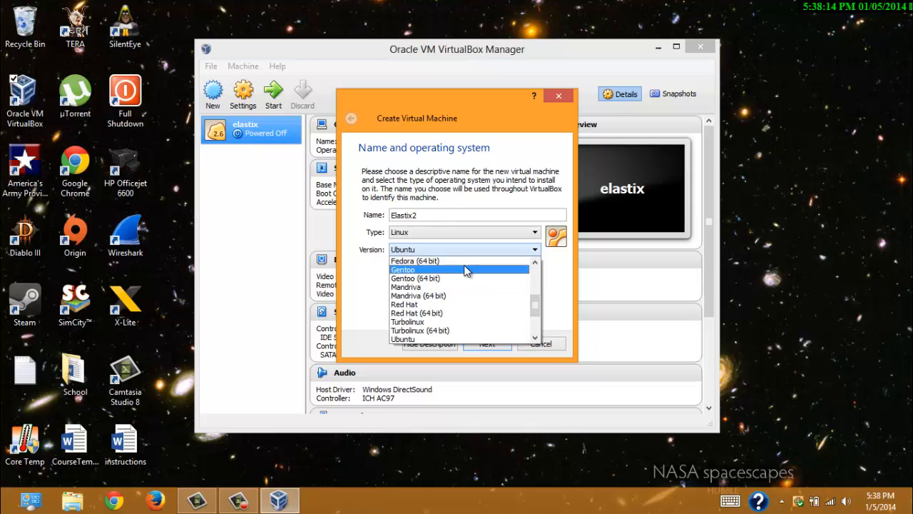
pyautogui.scroll(4, 464, 282)
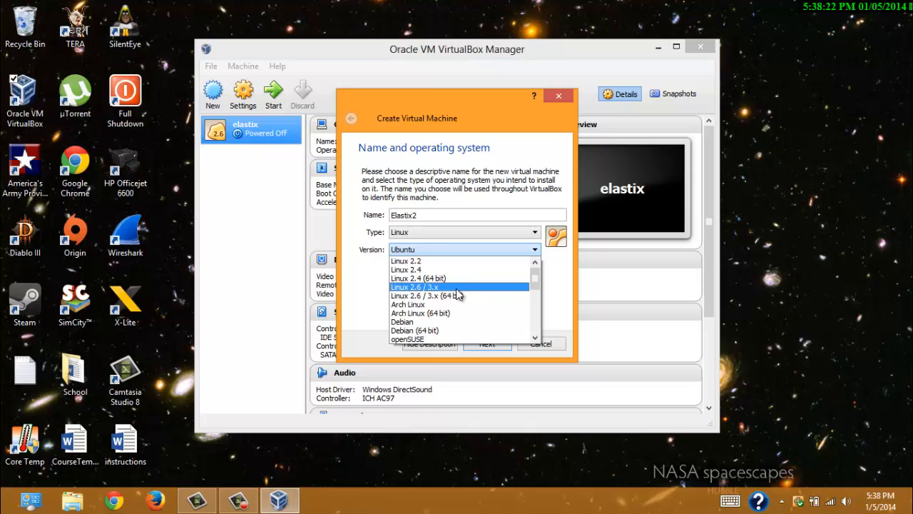
pyautogui.click(456, 288)
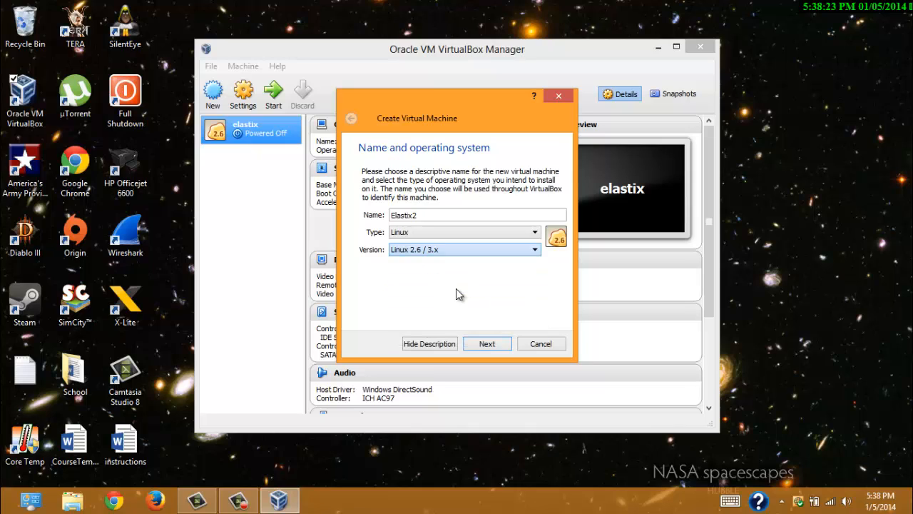
pyautogui.click(487, 344)
# - Raise the Elastix2 machine's memory to 2048 MB
pyautogui.click(413, 219)
pyautogui.click(413, 219)
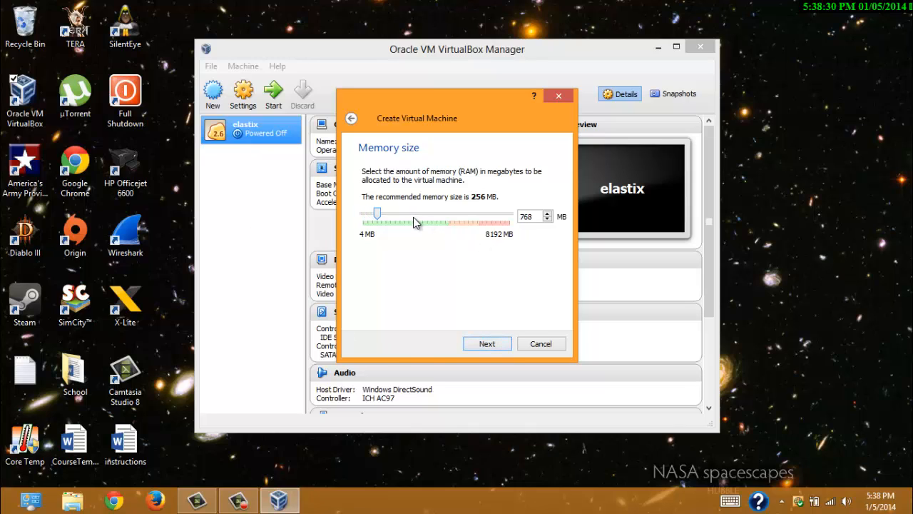
pyautogui.click(413, 217)
pyautogui.click(413, 218)
pyautogui.click(415, 216)
pyautogui.click(419, 217)
pyautogui.click(421, 222)
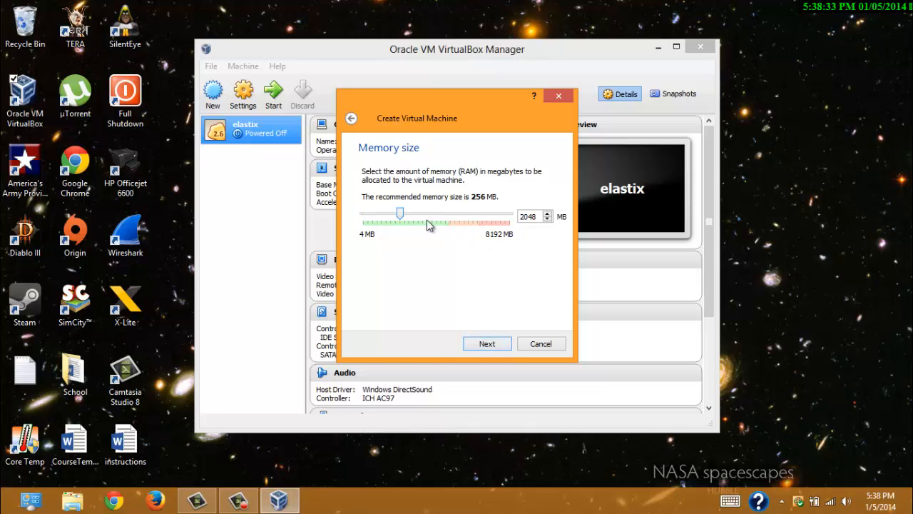
pyautogui.click(485, 348)
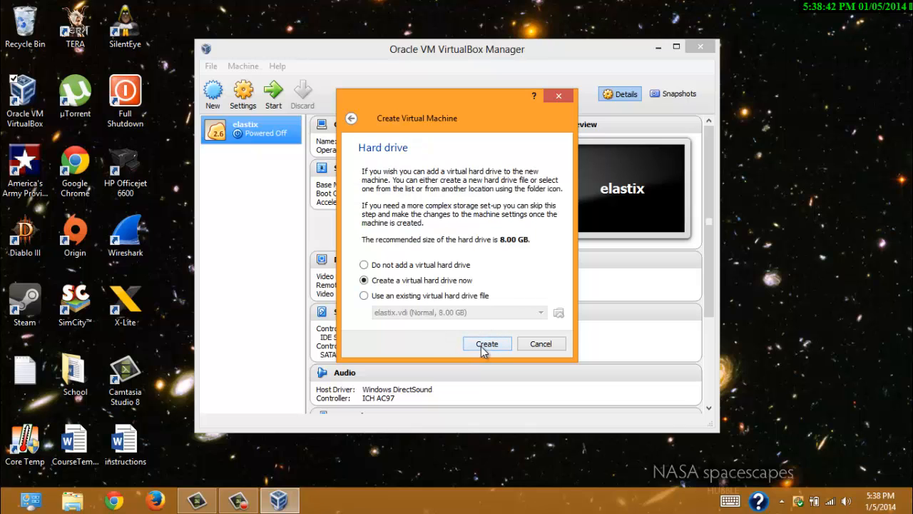
# - Create a new 4.41 GB dynamically allocated VDI hard disk for the machine
pyautogui.click(486, 345)
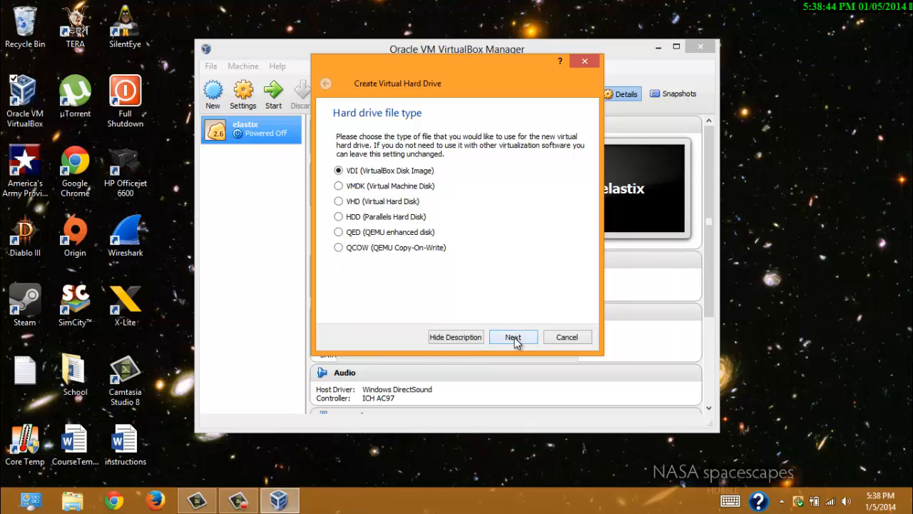
pyautogui.click(515, 337)
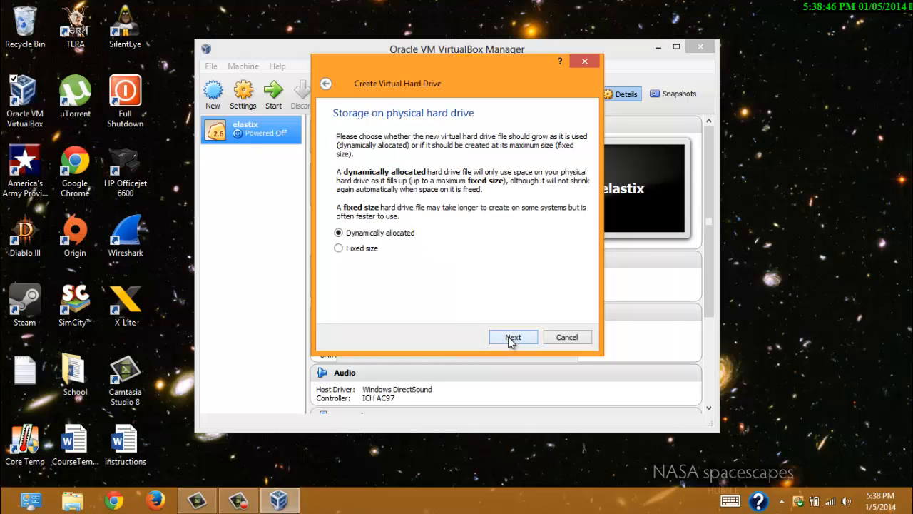
pyautogui.click(514, 336)
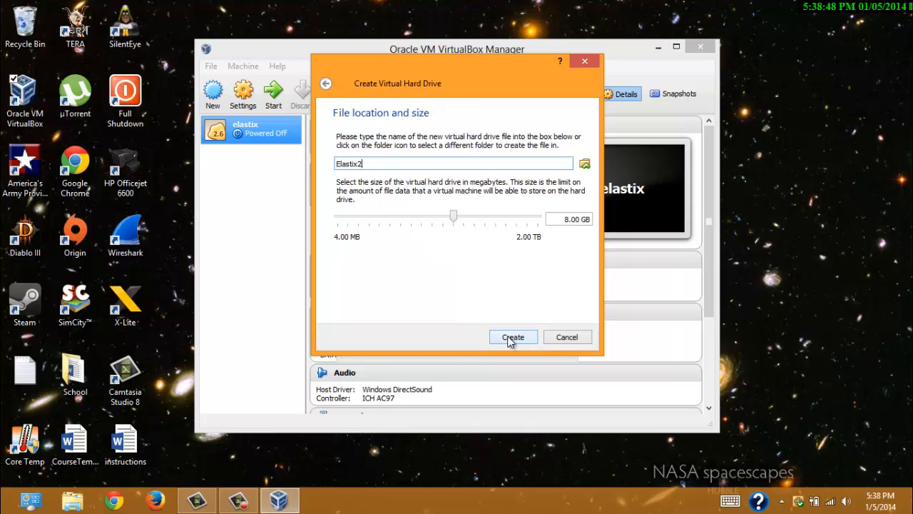
pyautogui.moveTo(455, 219)
pyautogui.mouseDown()
pyautogui.moveTo(435, 221)
pyautogui.moveTo(444, 221)
pyautogui.mouseUp()
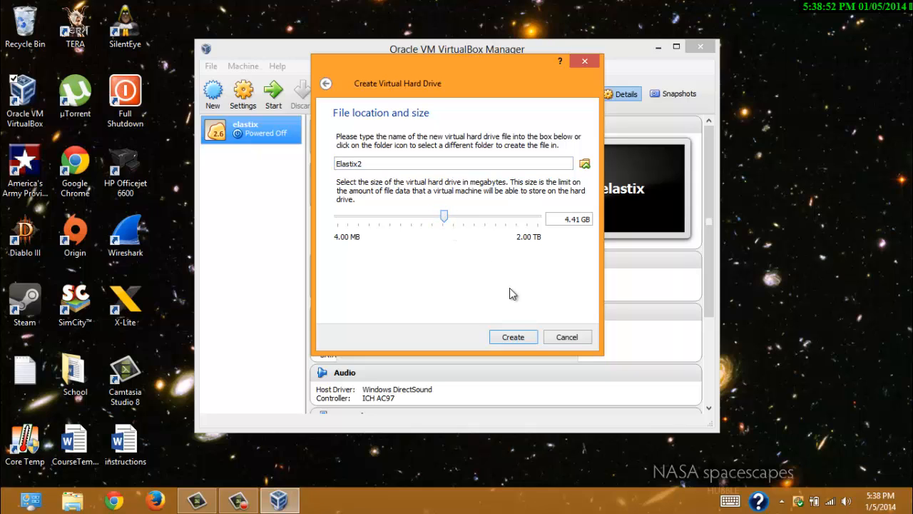
pyautogui.click(518, 338)
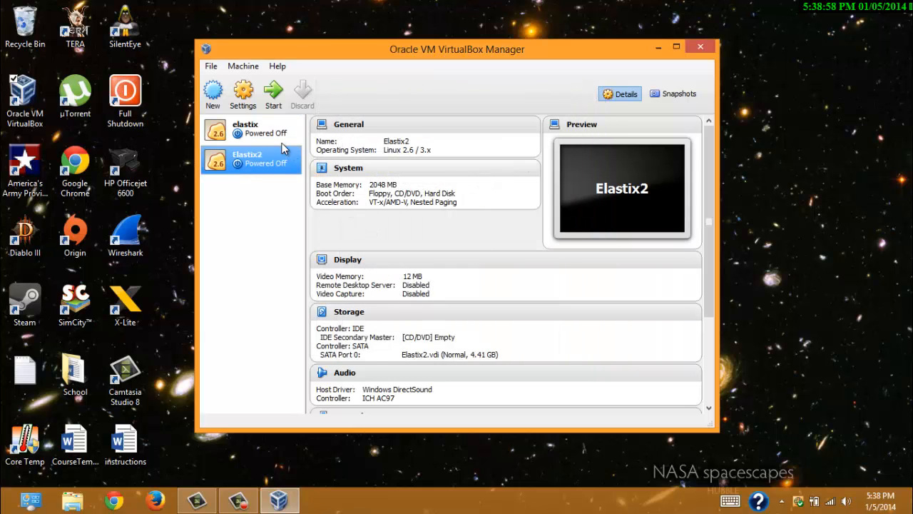
# - Turn on Enable PAE/NX under System > Processor in Elastix2's settings and save
pyautogui.click(247, 101)
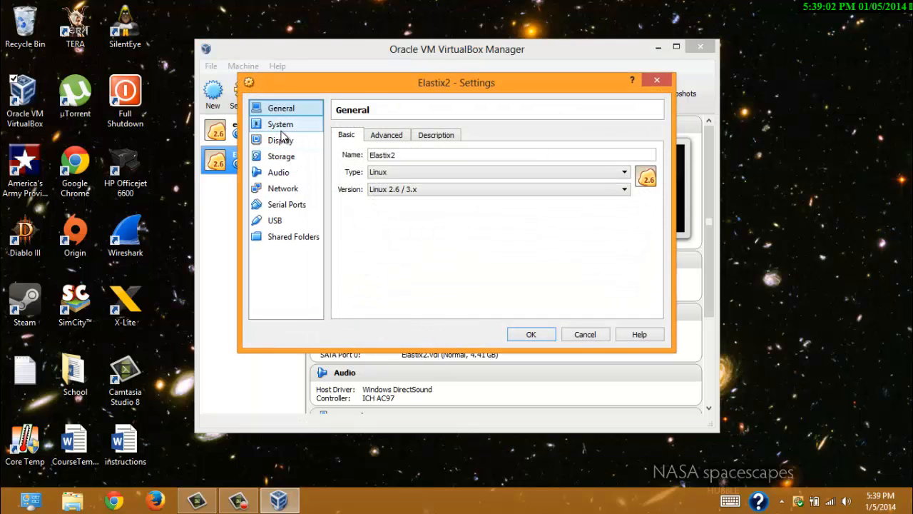
pyautogui.click(281, 130)
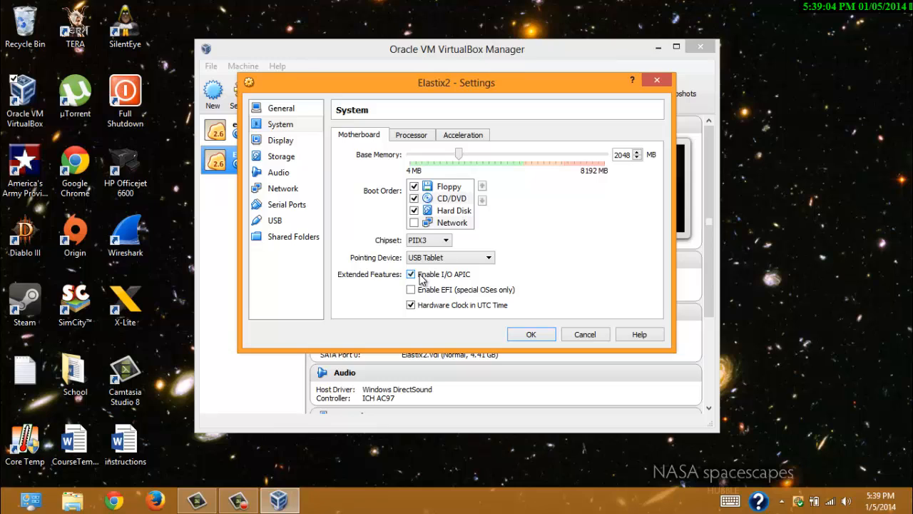
pyautogui.click(420, 137)
pyautogui.click(412, 215)
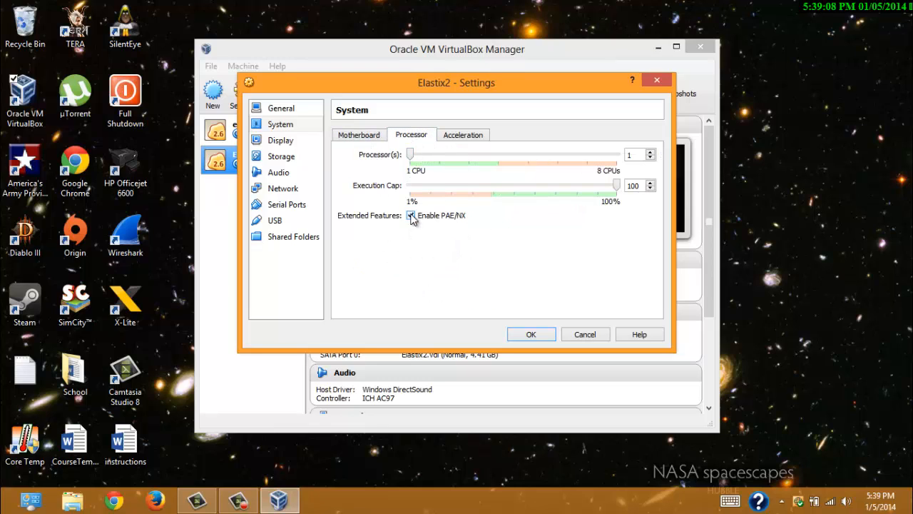
pyautogui.click(467, 135)
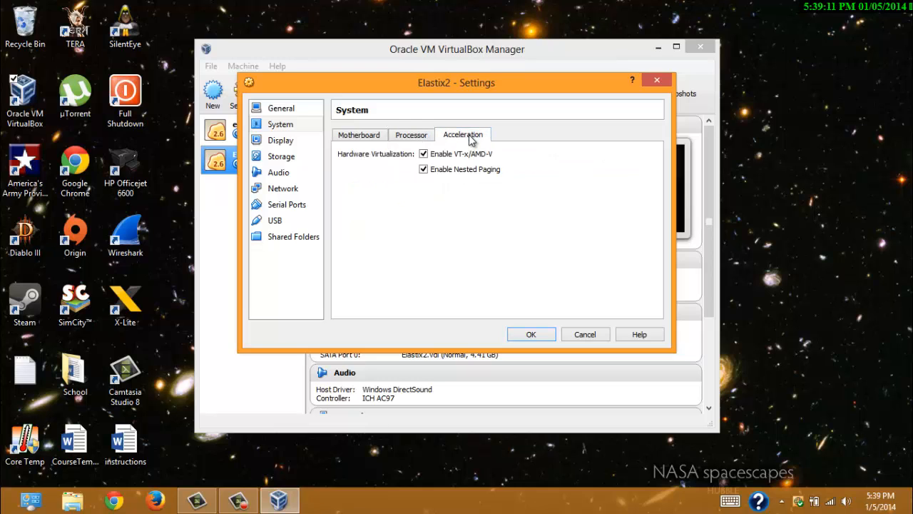
pyautogui.click(534, 335)
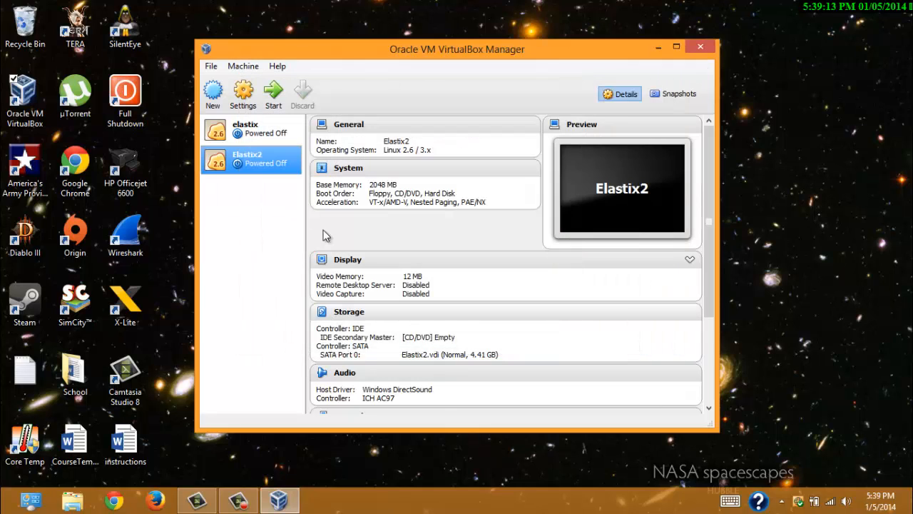
# - Start Elastix2 from the Elastix-2.4.0-Stable-i386-bin-04Feb2013.iso and dismiss the audio warning
pyautogui.click(274, 96)
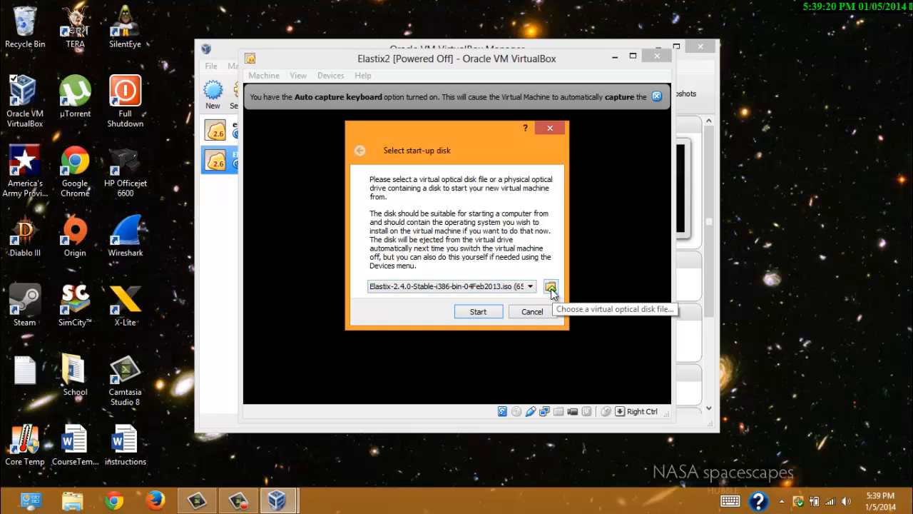
pyautogui.click(551, 287)
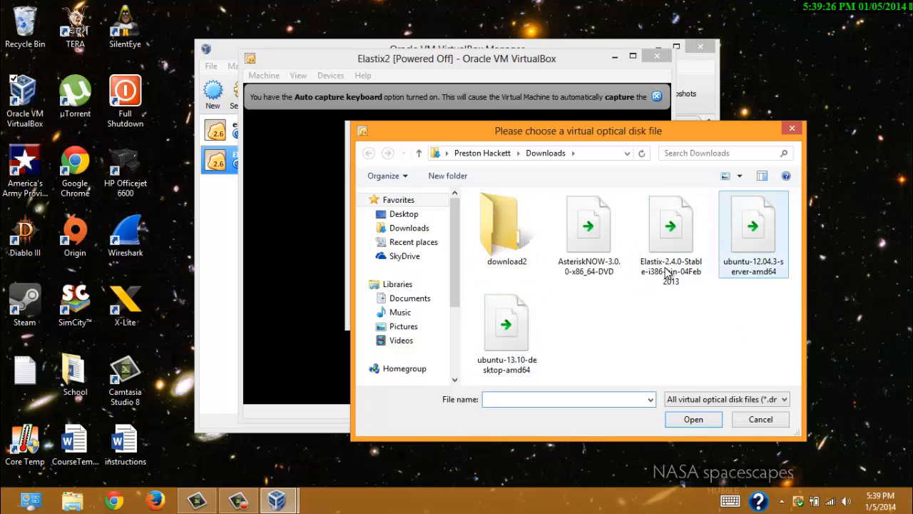
pyautogui.doubleClick(671, 227)
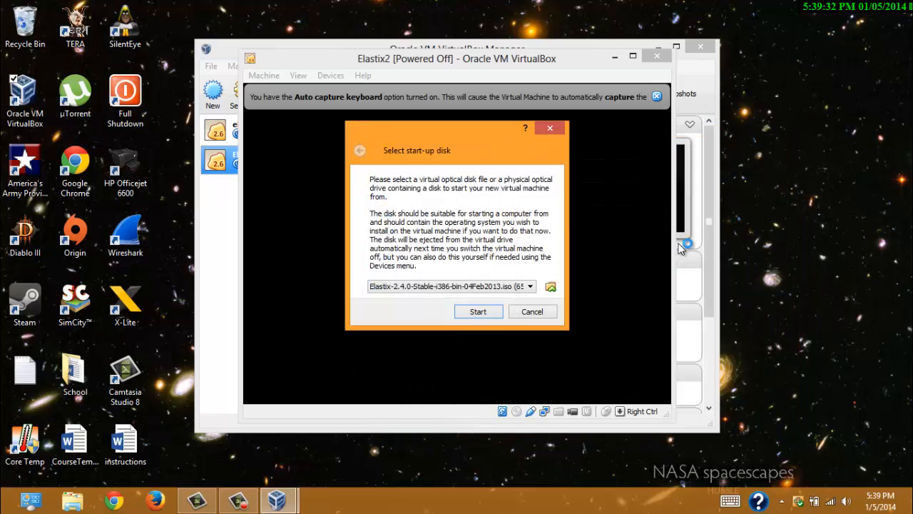
pyautogui.click(478, 312)
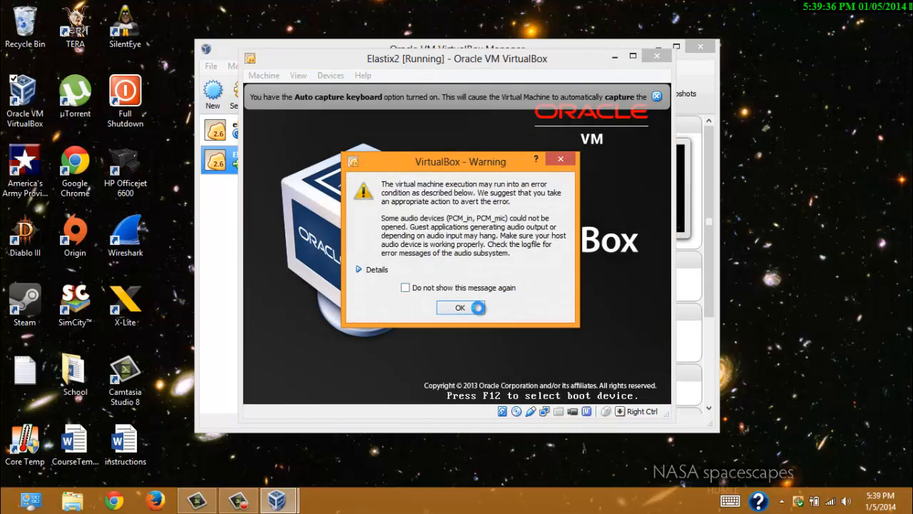
pyautogui.click(471, 306)
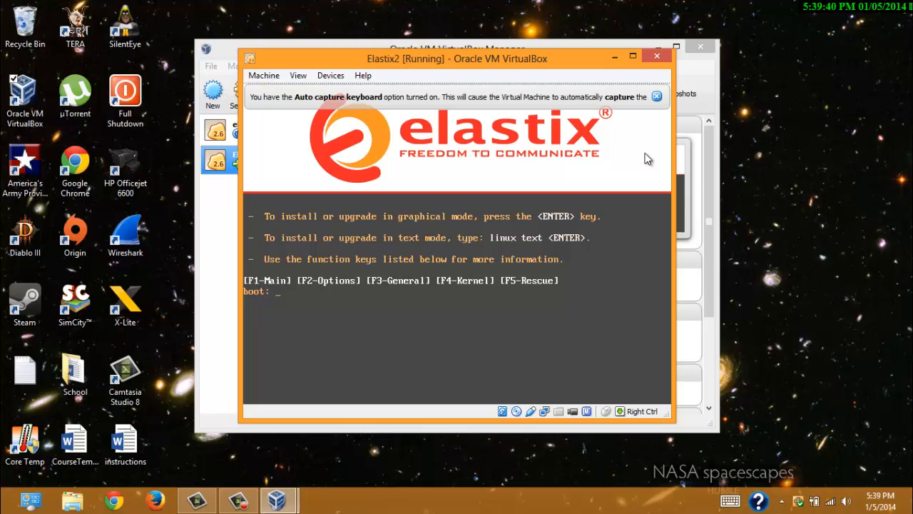
# - Start the graphical Elastix installation, dismissing the keyboard and mouse capture notices
pyautogui.press('Return')
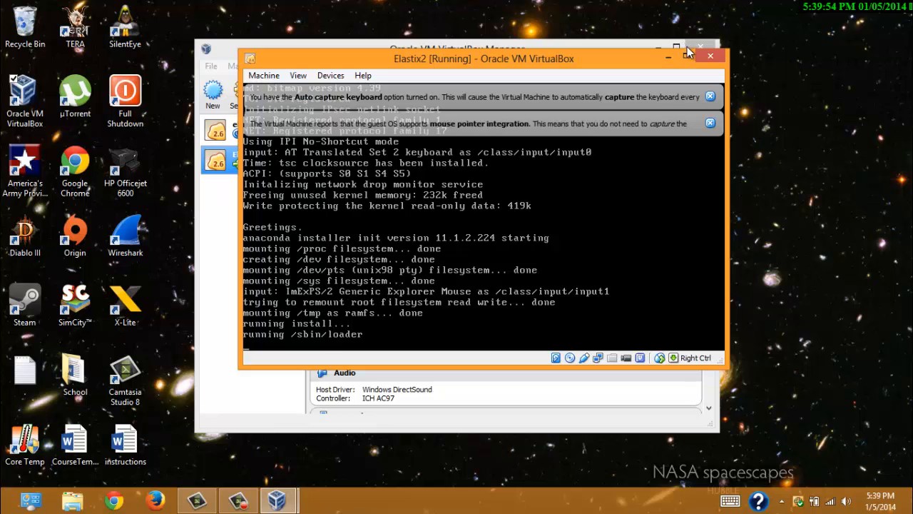
pyautogui.click(710, 96)
pyautogui.click(710, 96)
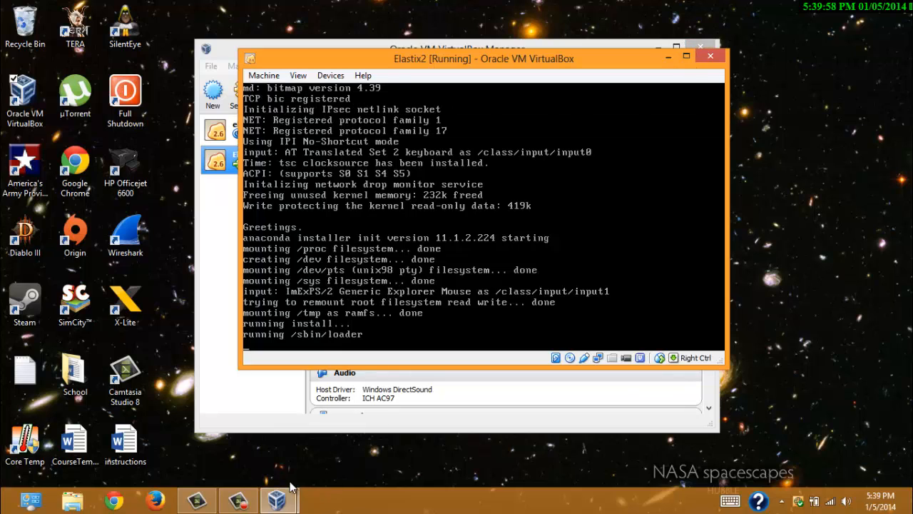
pyautogui.moveTo(243, 506)
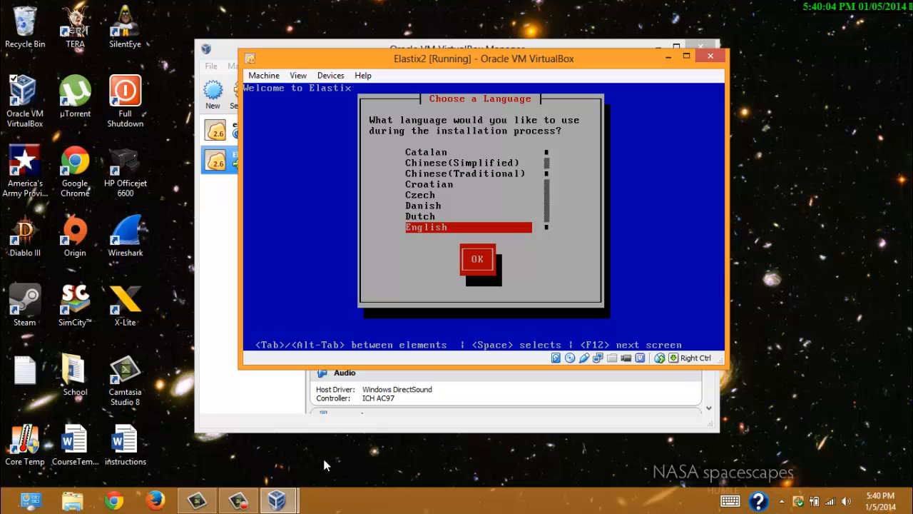
pyautogui.click(243, 503)
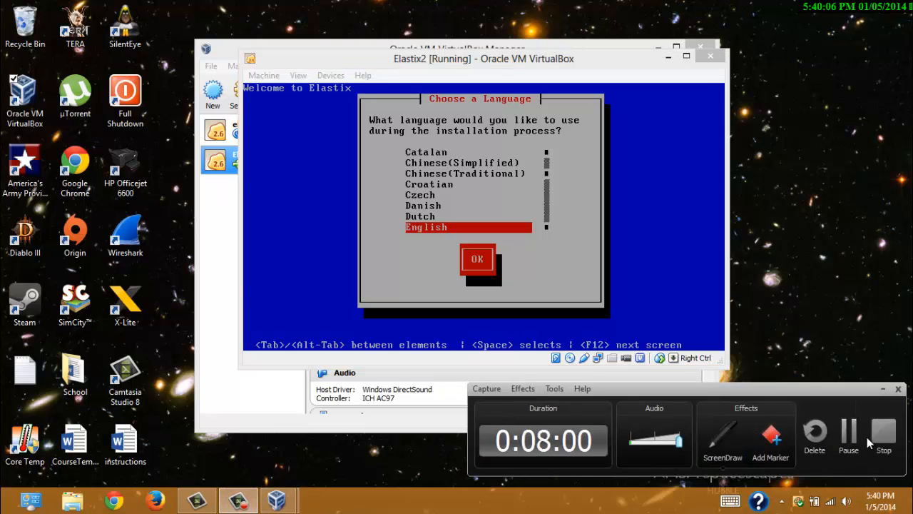
pyautogui.click(853, 438)
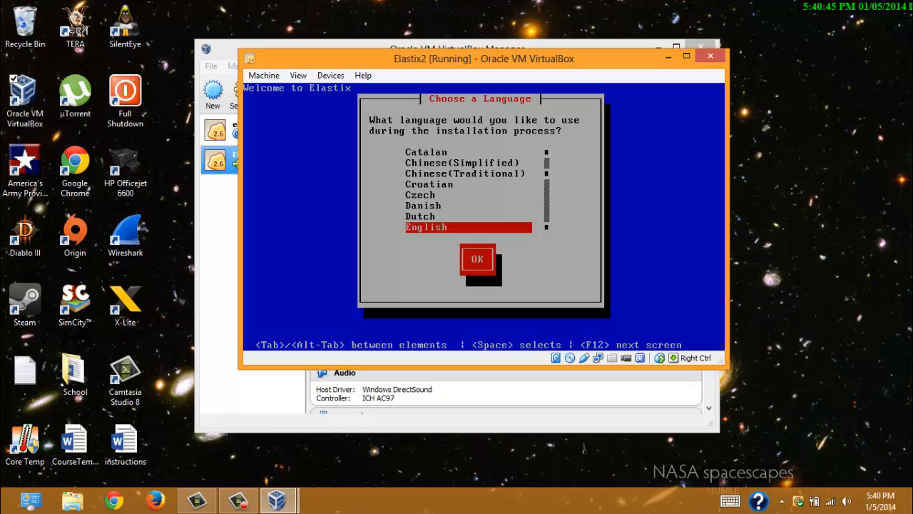
# - Confirm English as the language and 'us' as the keyboard layout
pyautogui.press('Return')
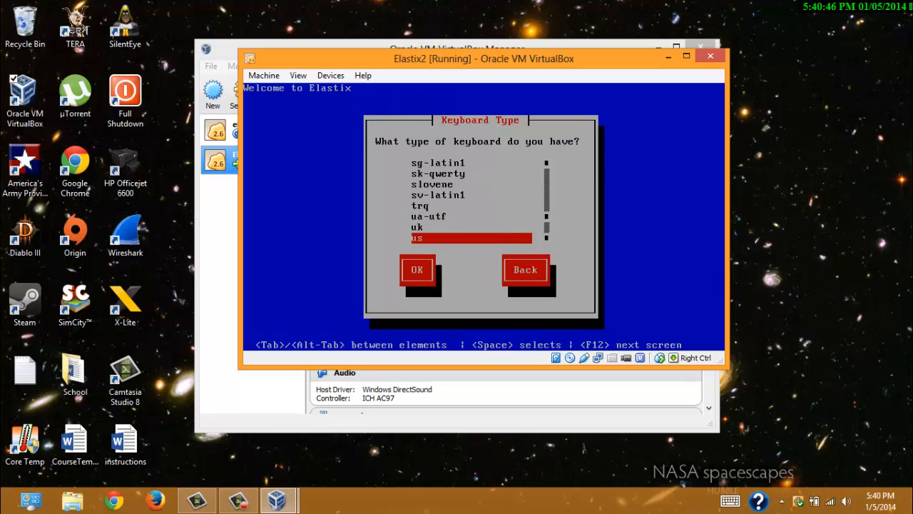
pyautogui.press('Return')
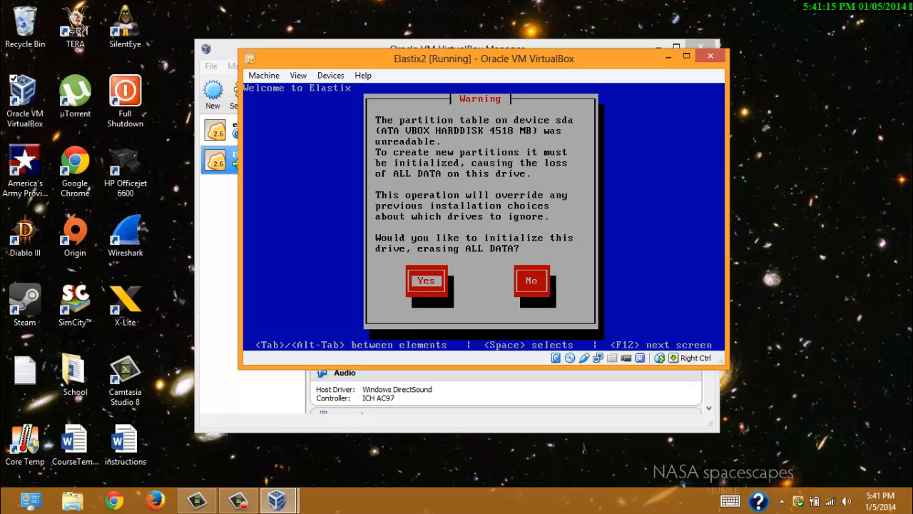
# - Initialize sda, partition its free space with the default layout, and skip the layout review
pyautogui.press('Return')
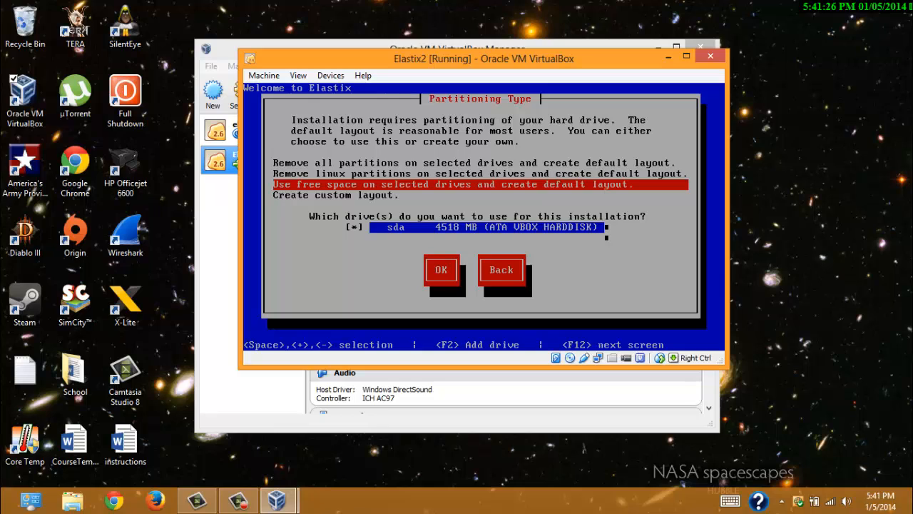
pyautogui.press('Down')
pyautogui.press('Tab')
pyautogui.press('Tab')
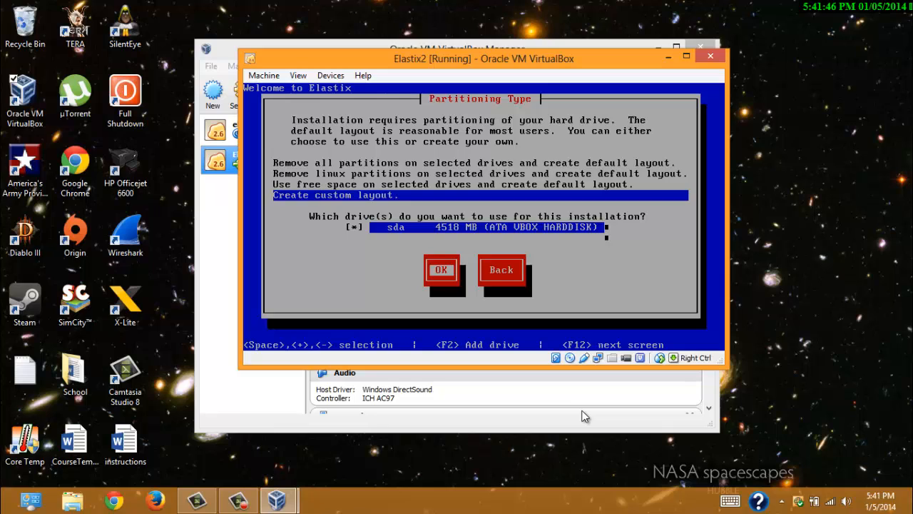
pyautogui.press('Tab')
pyautogui.press('Tab')
pyautogui.press('Tab')
pyautogui.press('Tab')
pyautogui.press('Tab')
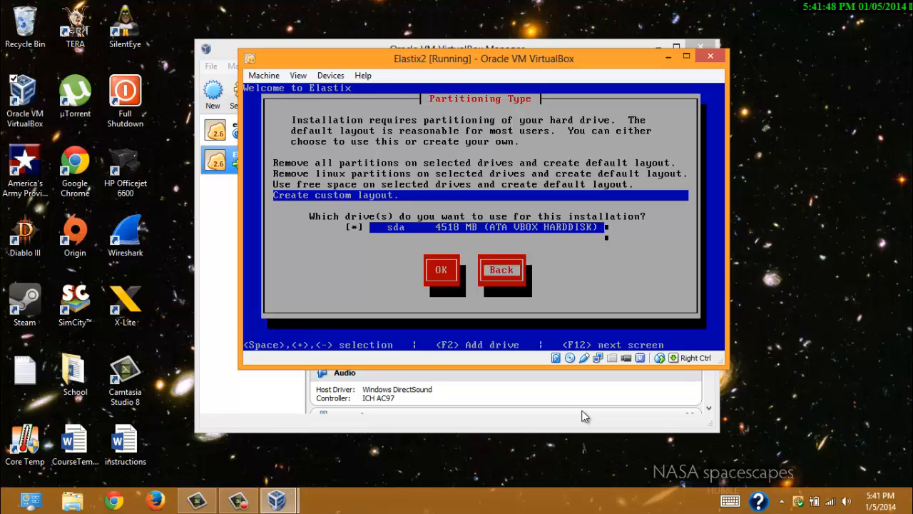
pyautogui.press('Tab')
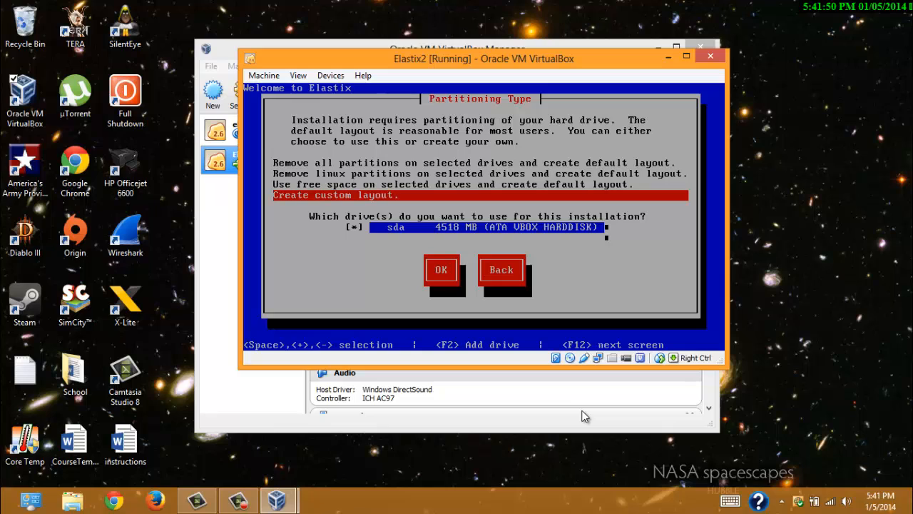
pyautogui.press('Tab')
pyautogui.press('Tab')
pyautogui.press('Tab')
pyautogui.press('Tab')
pyautogui.press('Up')
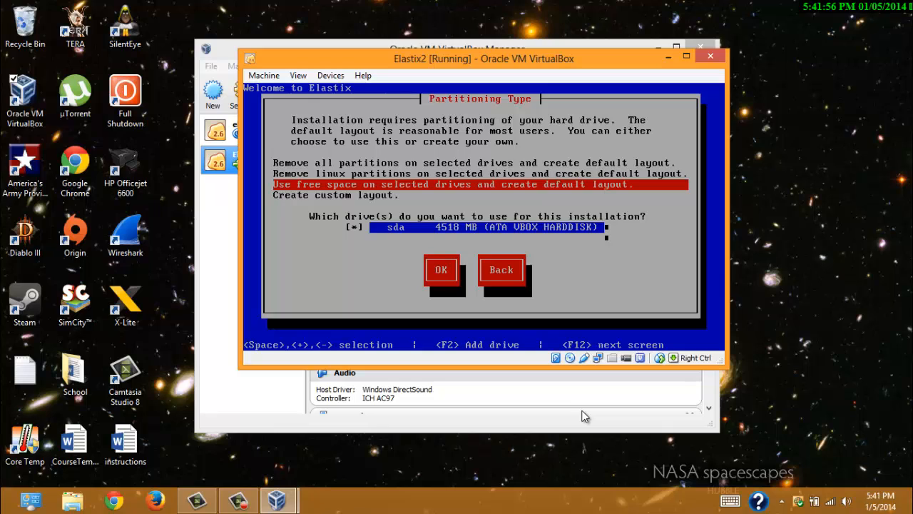
pyautogui.press('Tab')
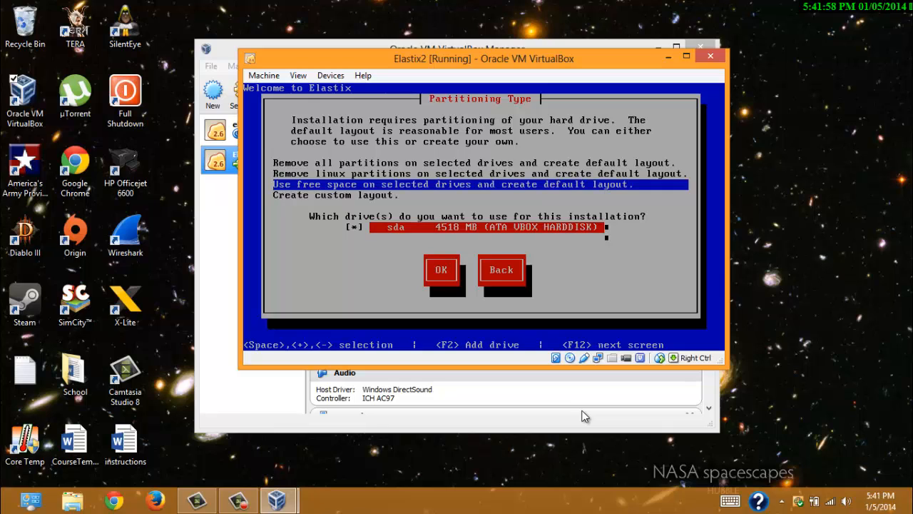
pyautogui.press('Tab')
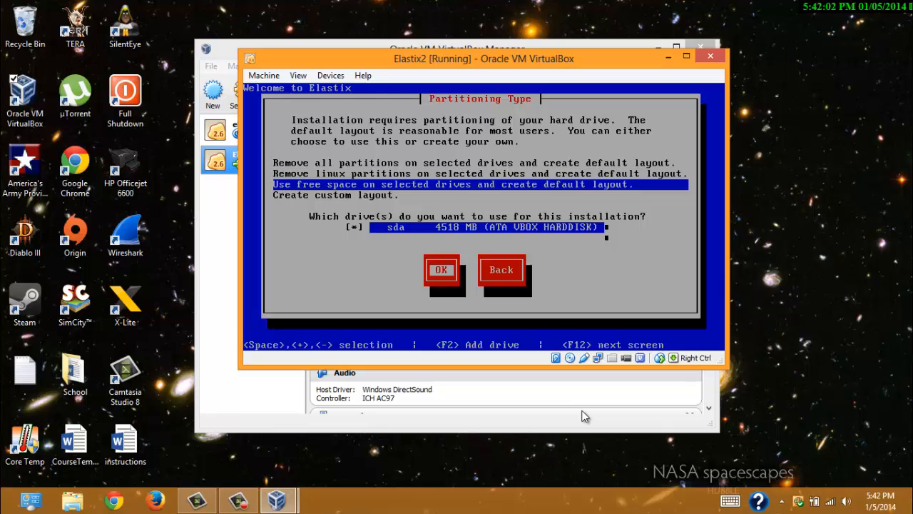
pyautogui.press('Return')
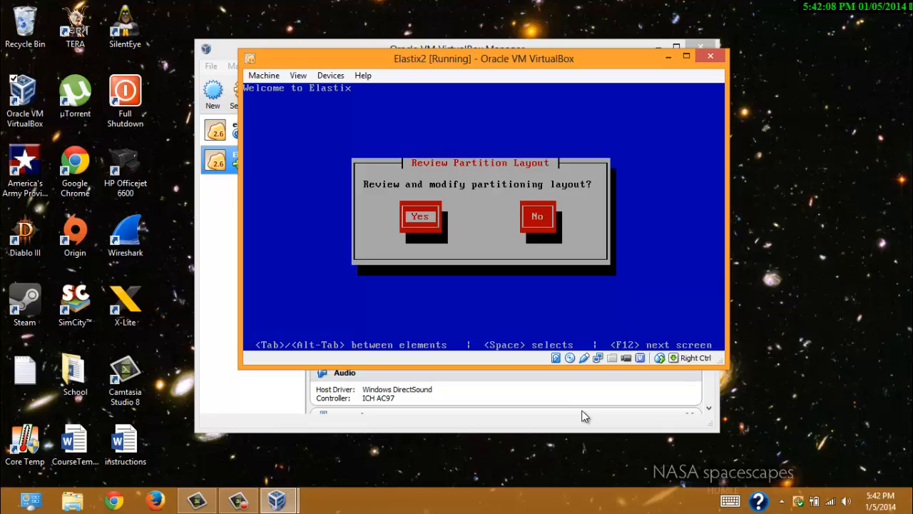
pyautogui.press('Tab')
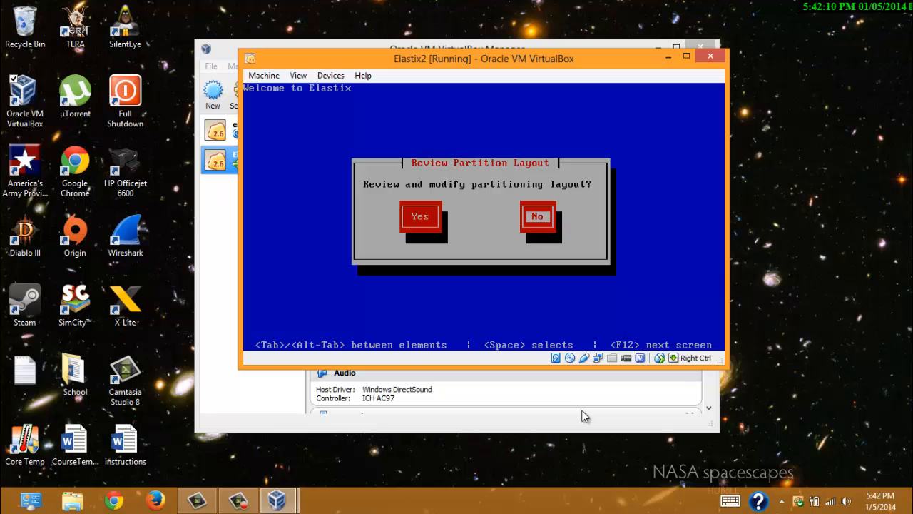
pyautogui.press('Return')
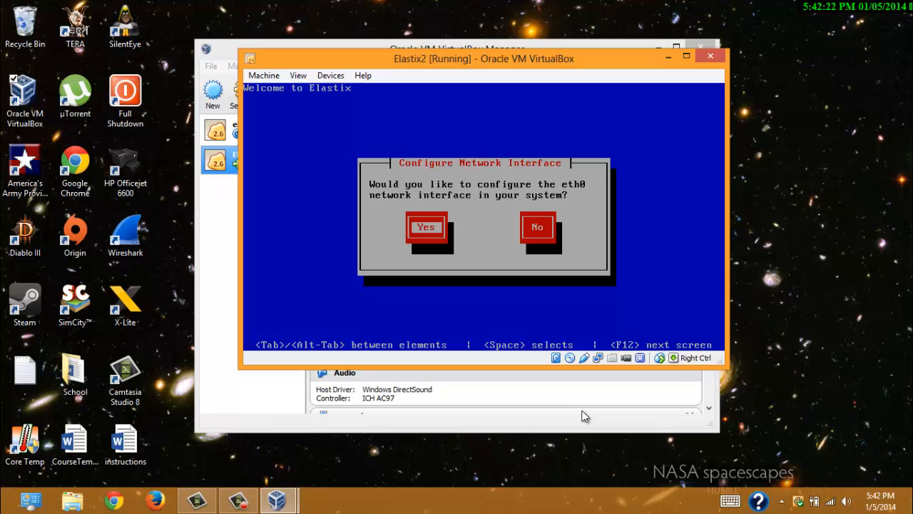
# - Configure eth0 with both IPv4 and IPv6 support enabled
pyautogui.press('Return')
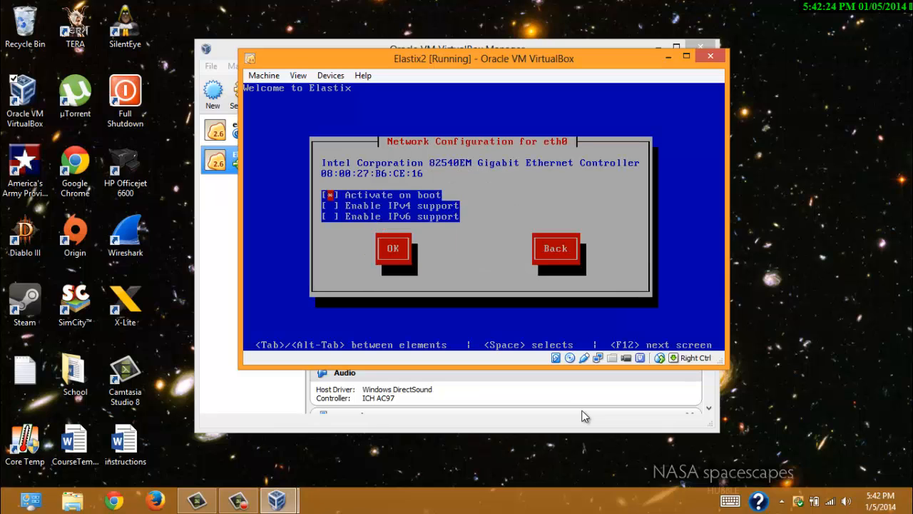
pyautogui.press('Down')
pyautogui.press('space')
pyautogui.press('Down')
pyautogui.press('space')
pyautogui.press('Tab')
pyautogui.press('Return')
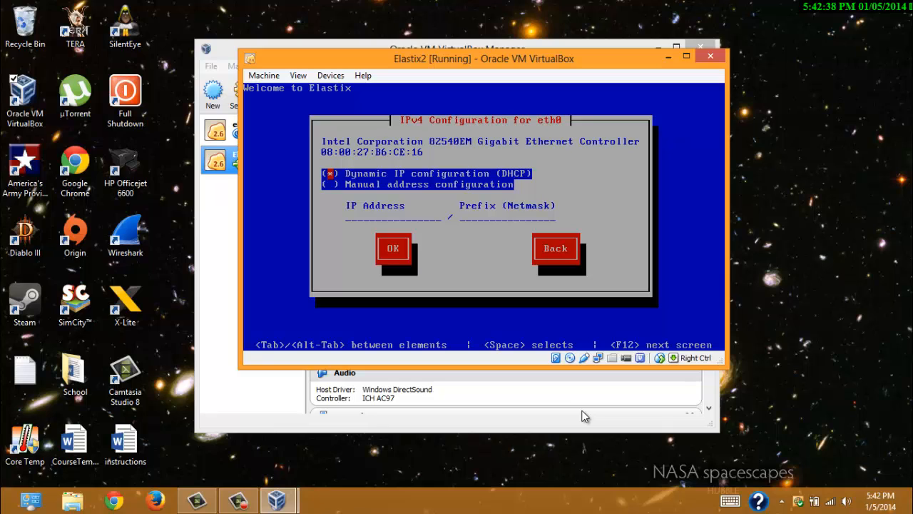
# - Keep DHCP for IPv4 and automatic neighbor discovery for IPv6
pyautogui.press('Down')
pyautogui.press('Tab')
pyautogui.press('Return')
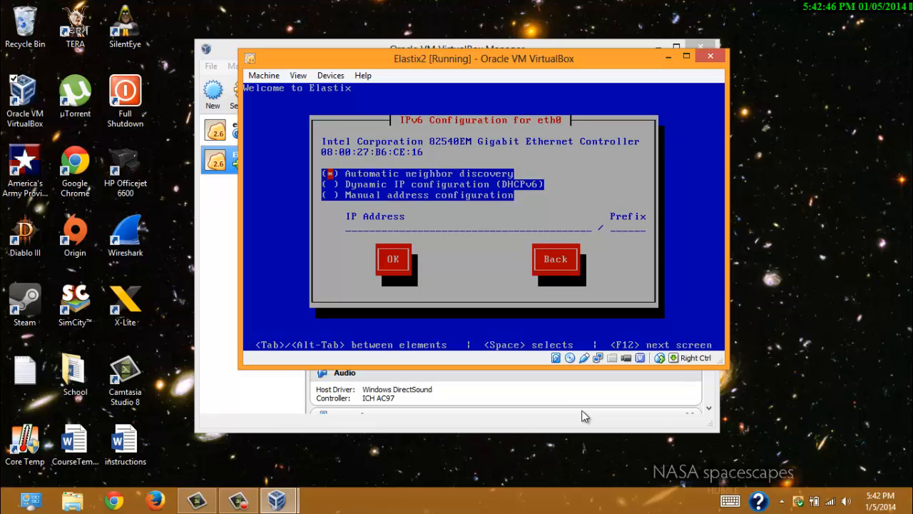
pyautogui.press('Down')
pyautogui.press('Down')
pyautogui.press('Tab')
pyautogui.press('Return')
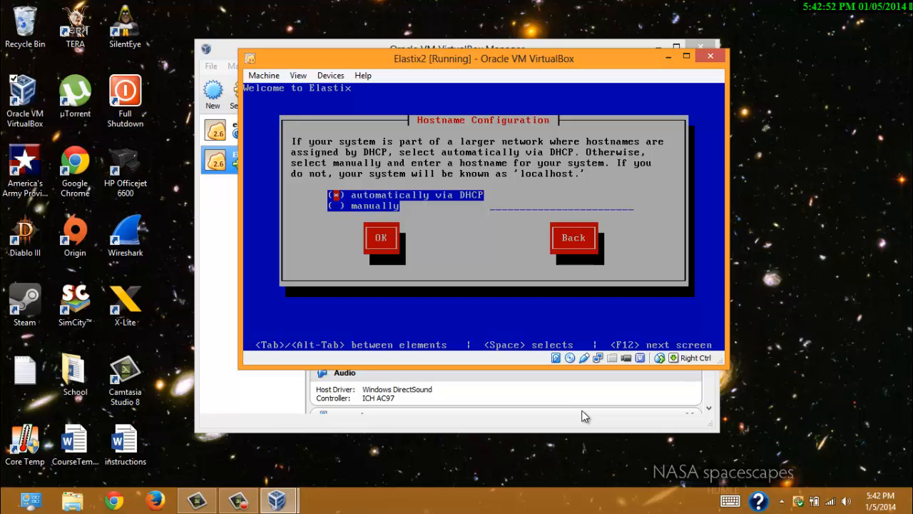
# - Leave the hostname set by DHCP and accept America/New_York as the time zone
pyautogui.press('Tab')
pyautogui.press('Return')
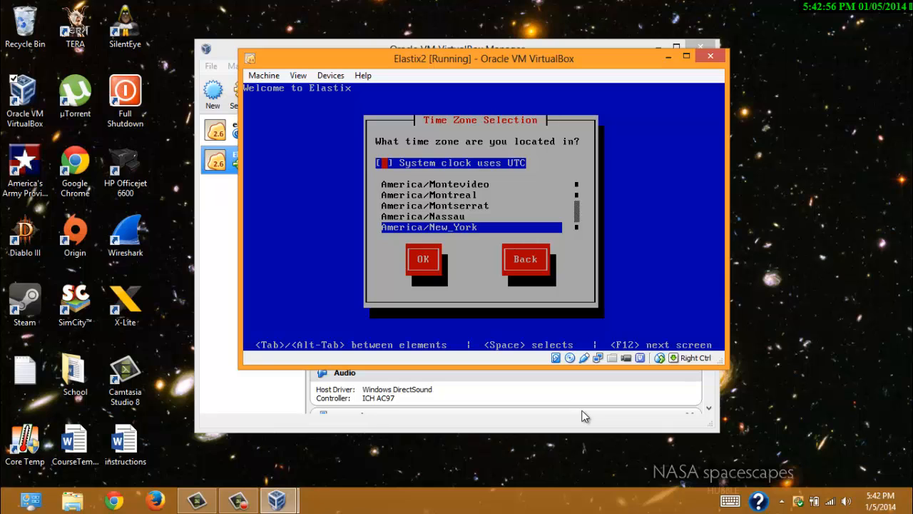
pyautogui.press('Tab')
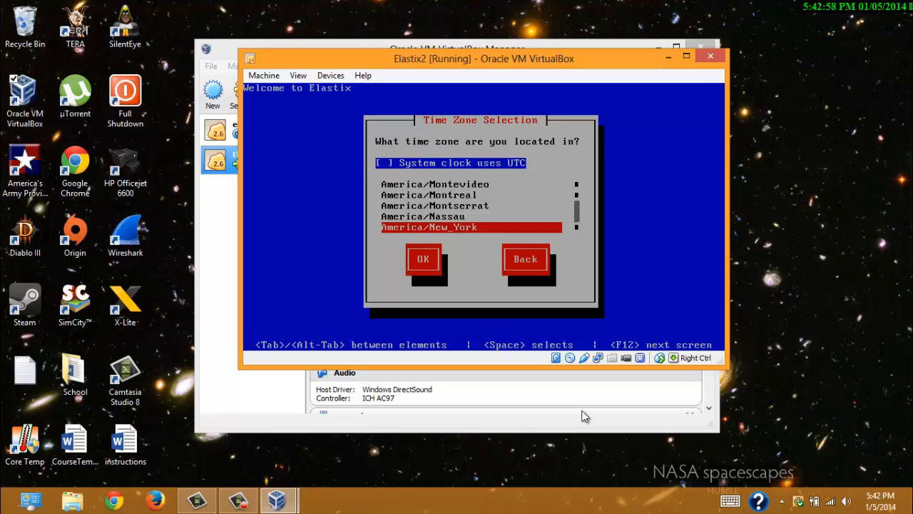
pyautogui.press('Tab')
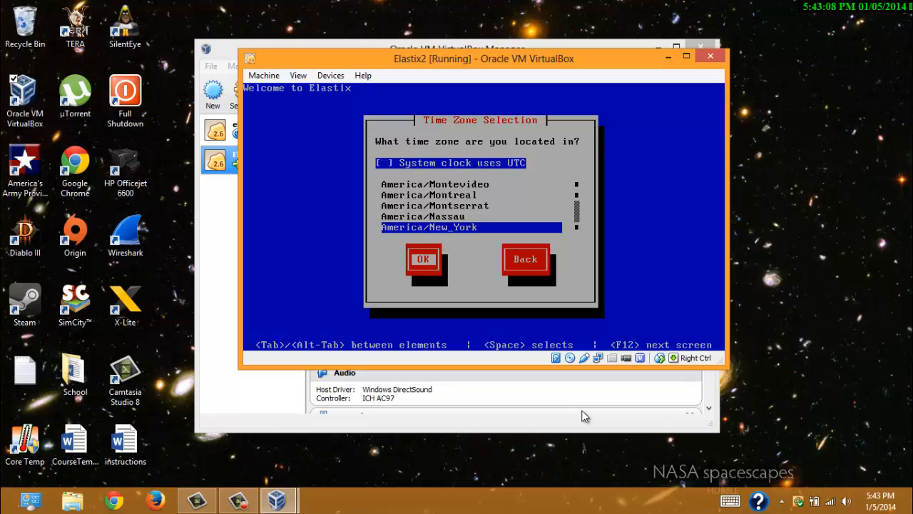
pyautogui.press('Return')
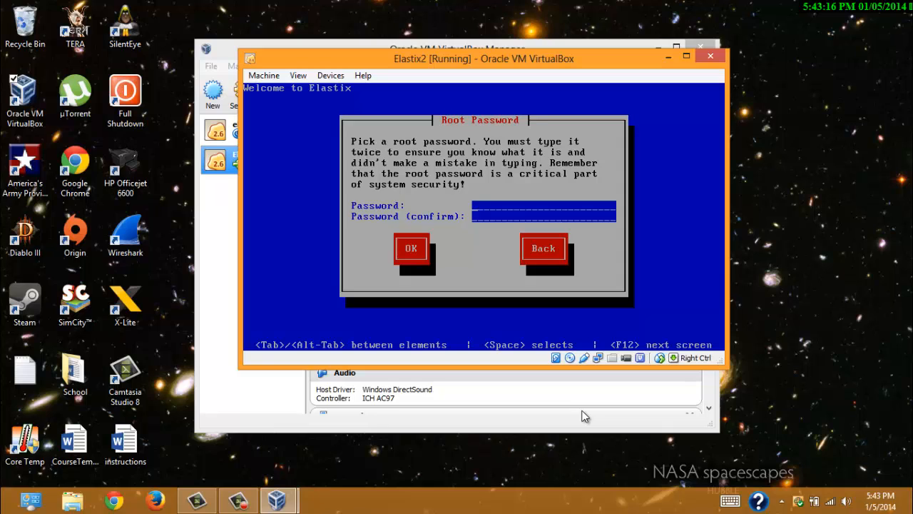
# - Enter and confirm the root password, then start the installation
pyautogui.write('*******')
pyautogui.press('Tab')
pyautogui.write('*******')
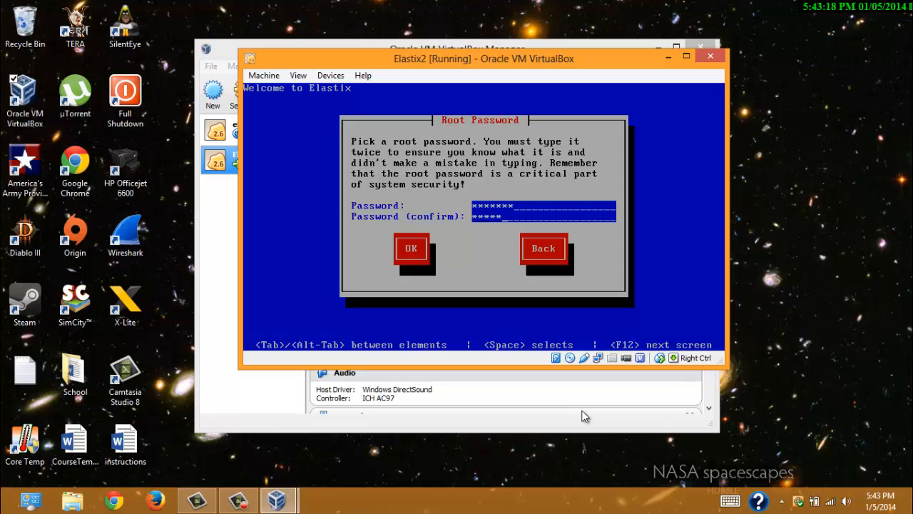
pyautogui.press('Tab')
pyautogui.press('Return')
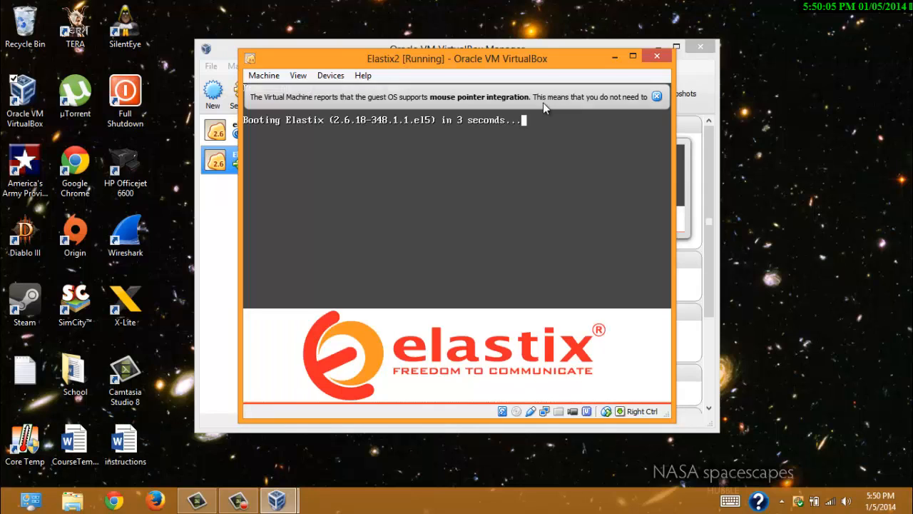
# - Dismiss the mouse integration notices, then enter and confirm the MySQL root password
pyautogui.click(657, 97)
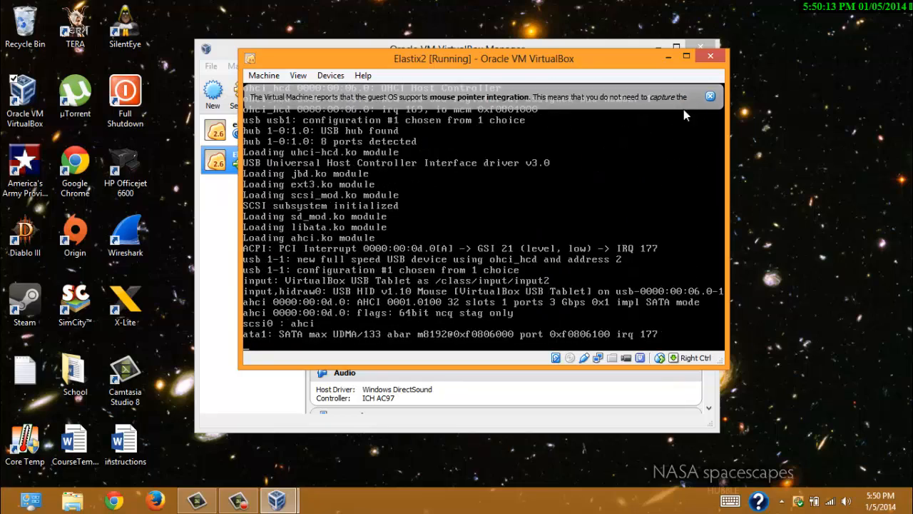
pyautogui.click(711, 97)
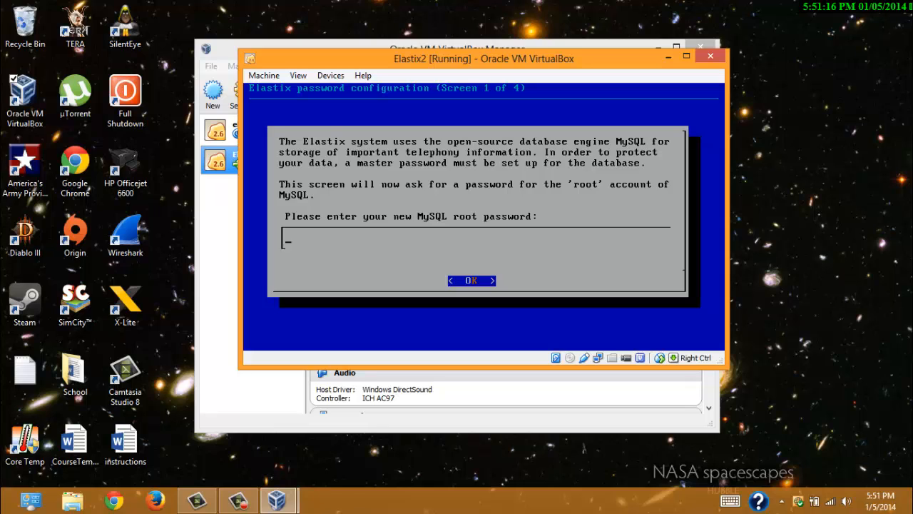
pyautogui.write('*******')
pyautogui.press('Return')
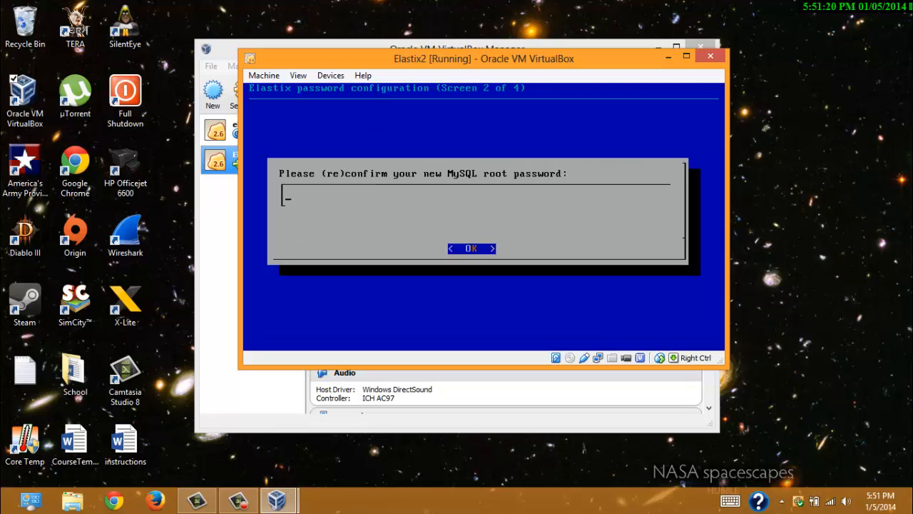
pyautogui.write('*******')
pyautogui.press('Return')
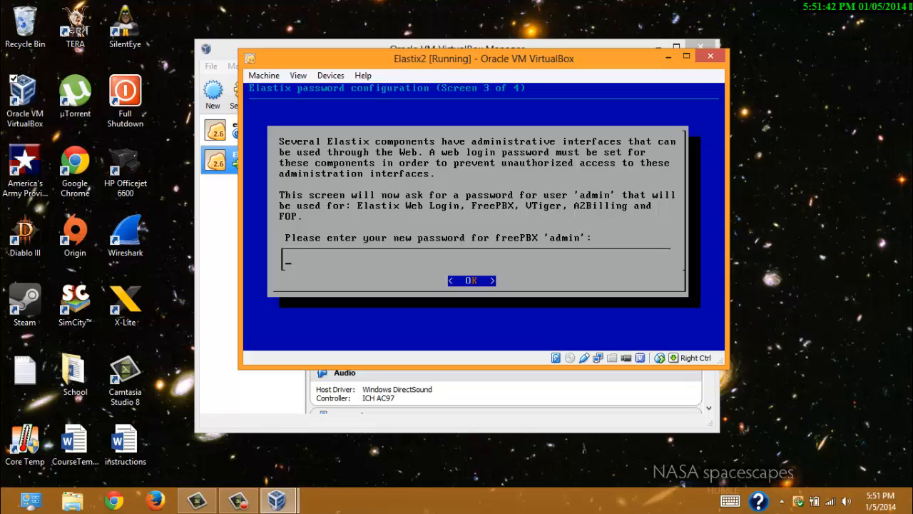
# - Enter and confirm the freePBX admin password to finish Elastix setup
pyautogui.write('*******')
pyautogui.press('Return')
pyautogui.write('******')
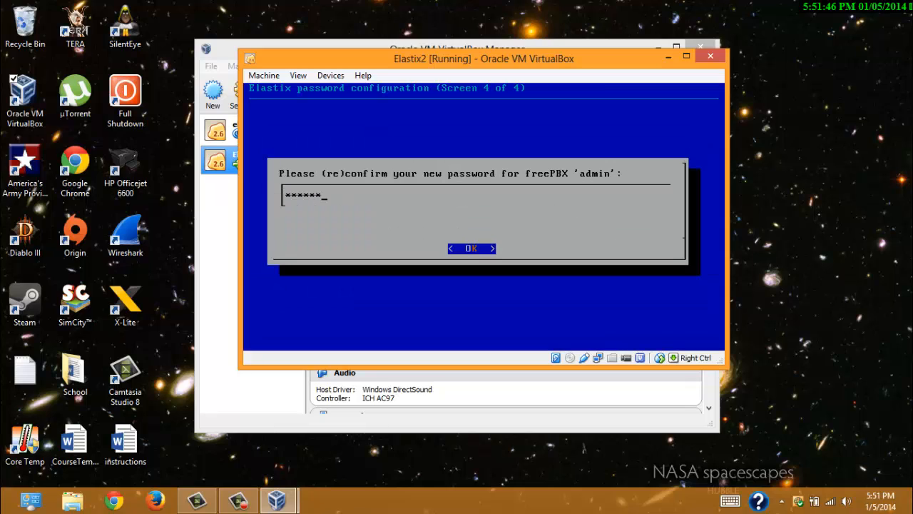
pyautogui.write('*')
pyautogui.press('Return')
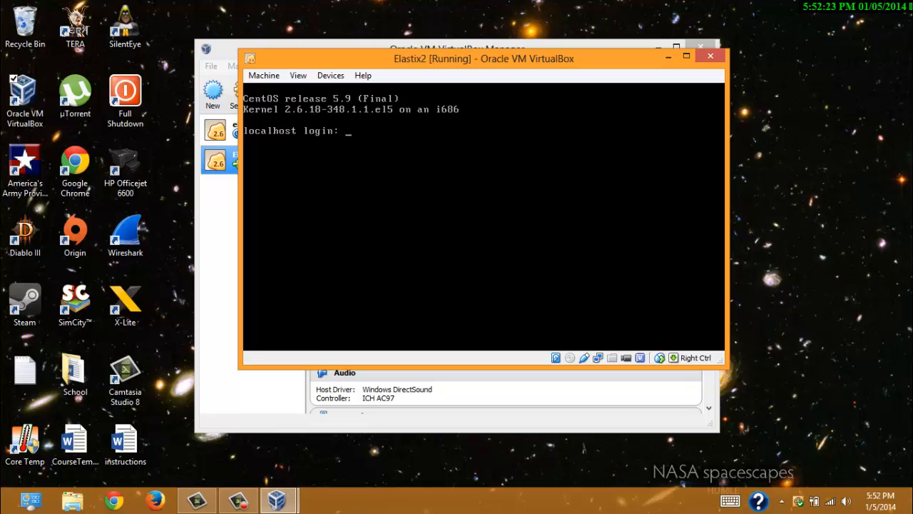
# - Log in as root and run ifconfig, showing eth0 at 10.0.2.15
pyautogui.write('root')
pyautogui.press('Return')
pyautogui.press('Return')
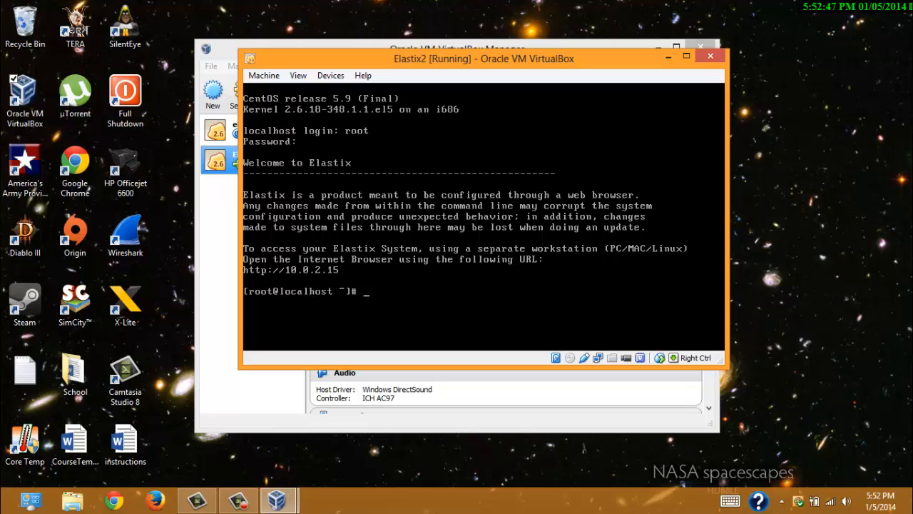
pyautogui.write('ifconfig')
pyautogui.press('Return')
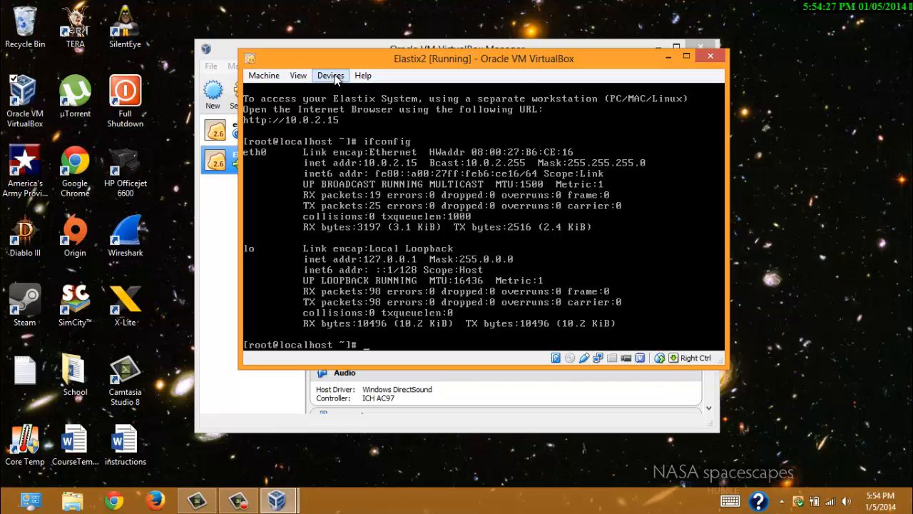
# - Change the VM's network adapter from NAT to Bridged Adapter on the Ralink RT3290 Wi-Fi card
pyautogui.click(331, 75)
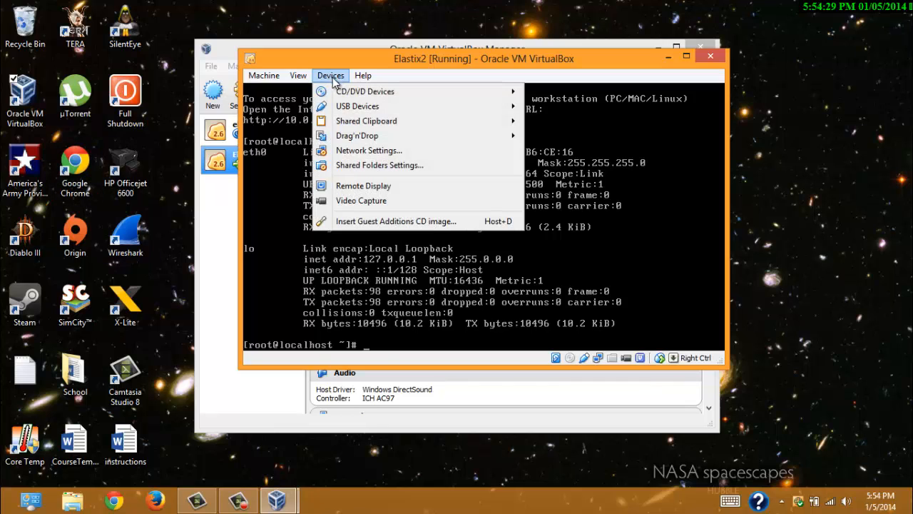
pyautogui.click(443, 150)
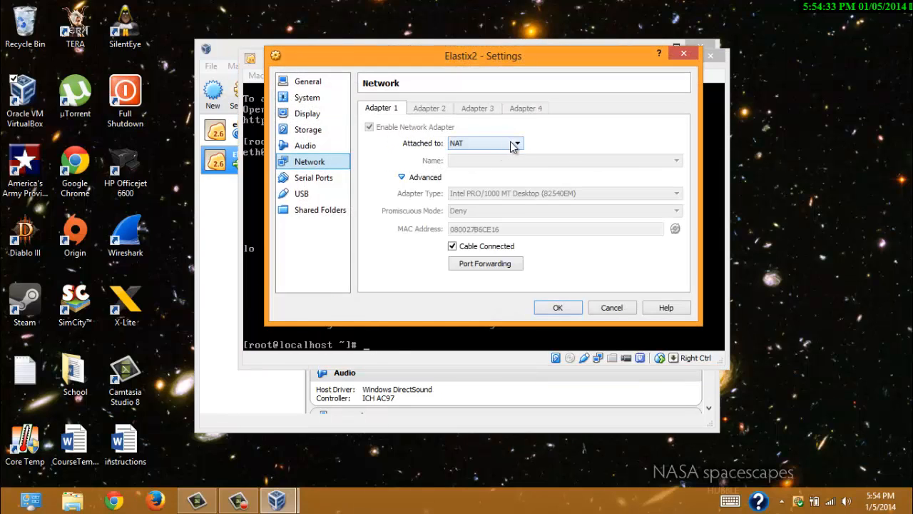
pyautogui.click(514, 145)
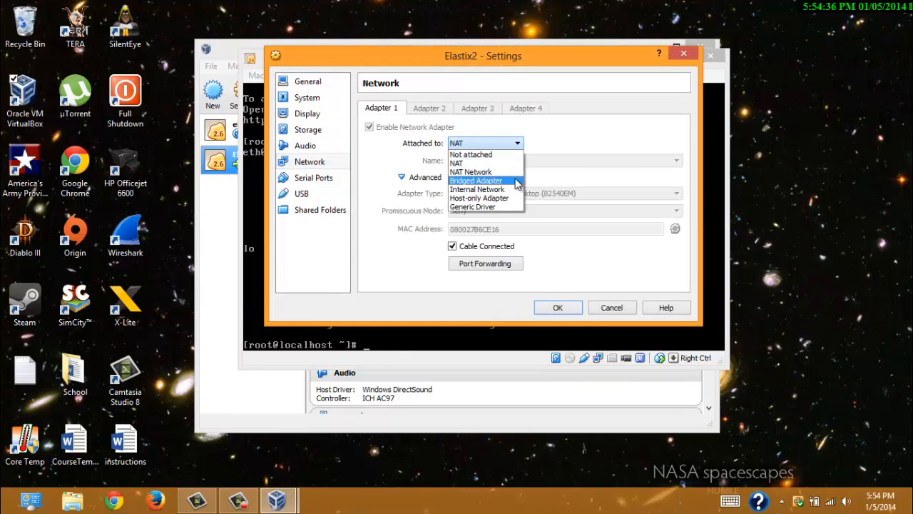
pyautogui.click(515, 179)
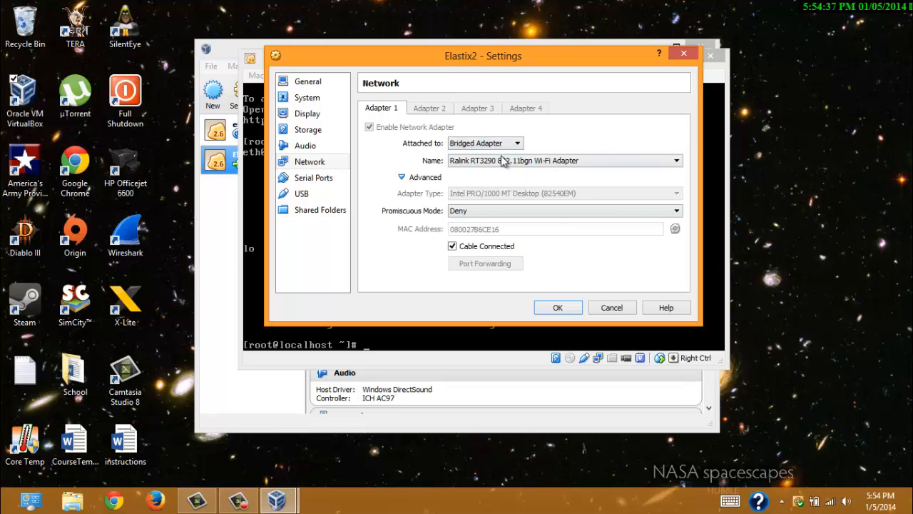
pyautogui.click(663, 163)
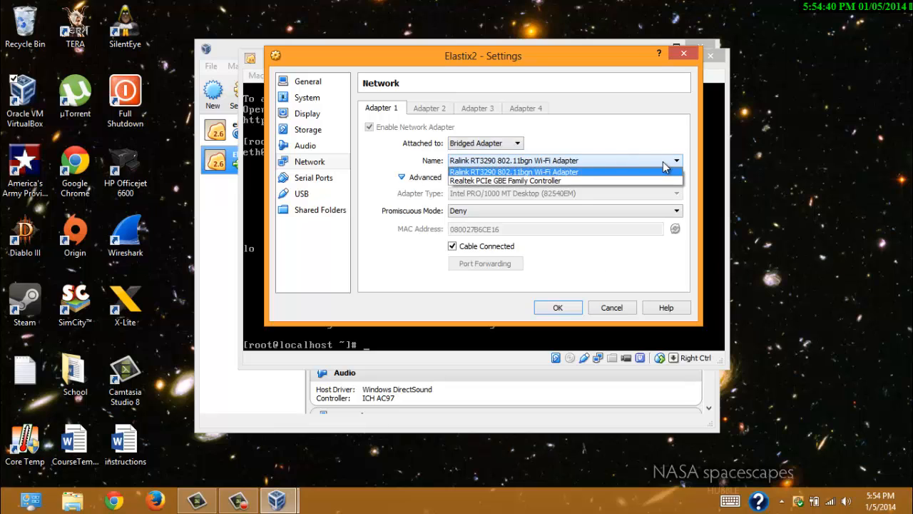
pyautogui.click(667, 162)
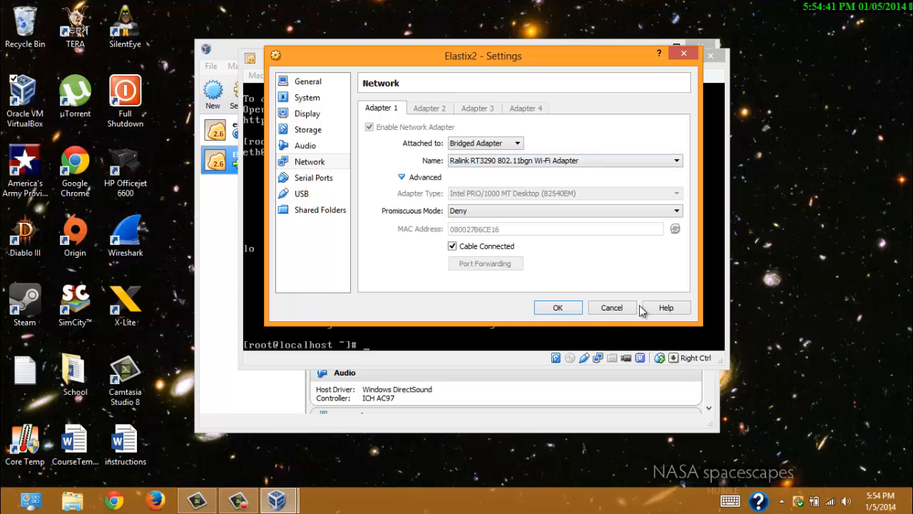
pyautogui.click(560, 312)
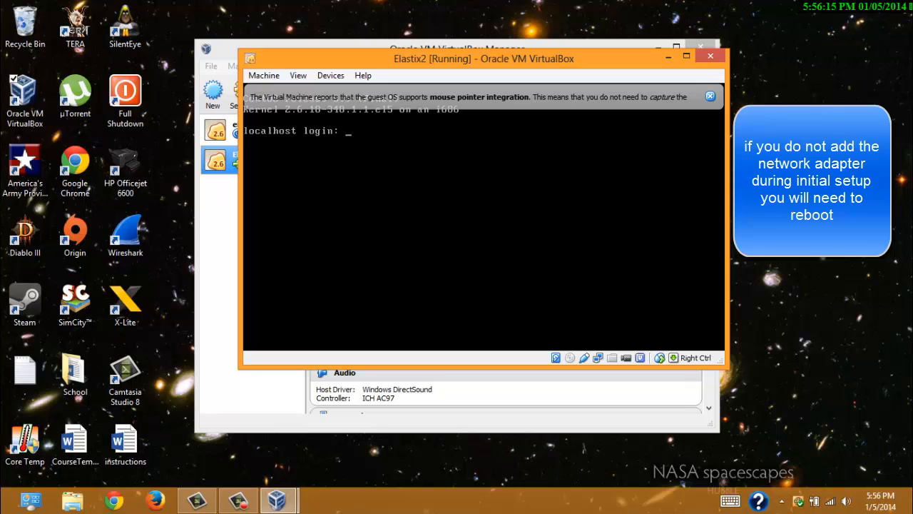
# - Log back in as root and run ifconfig, confirming eth0 now has 192.168.254.7
pyautogui.write('root')
pyautogui.press('Return')
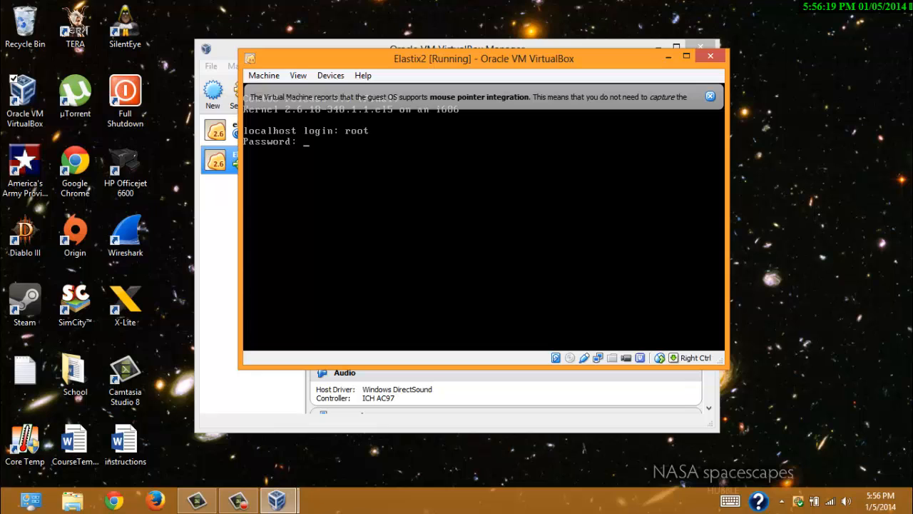
pyautogui.press('Return')
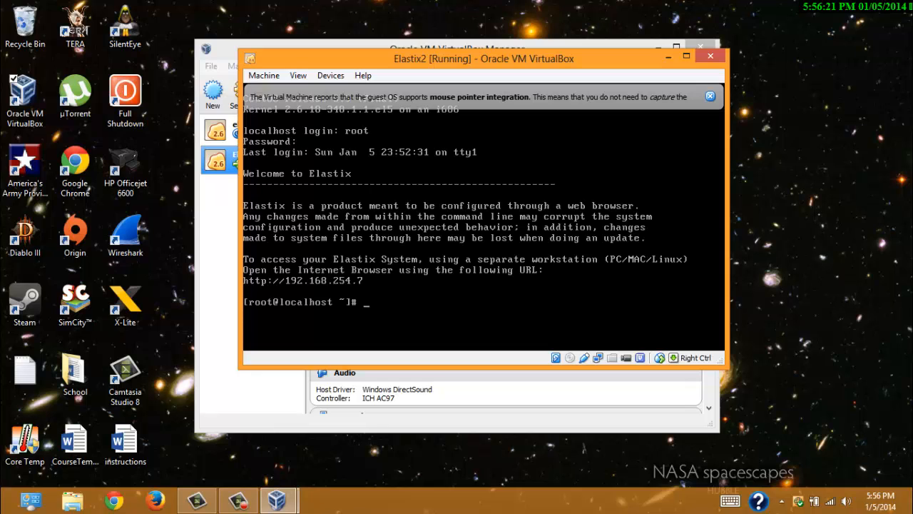
pyautogui.write('ifconfig')
pyautogui.press('Return')
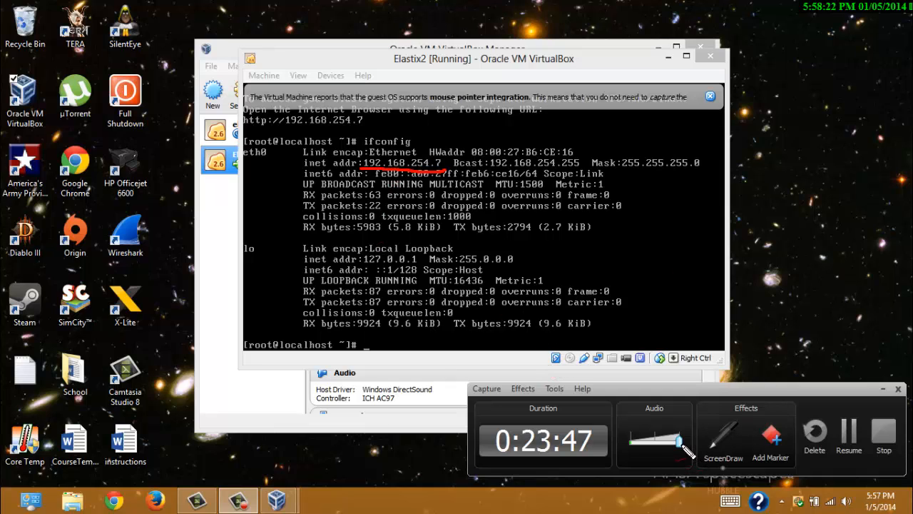
pyautogui.click(728, 439)
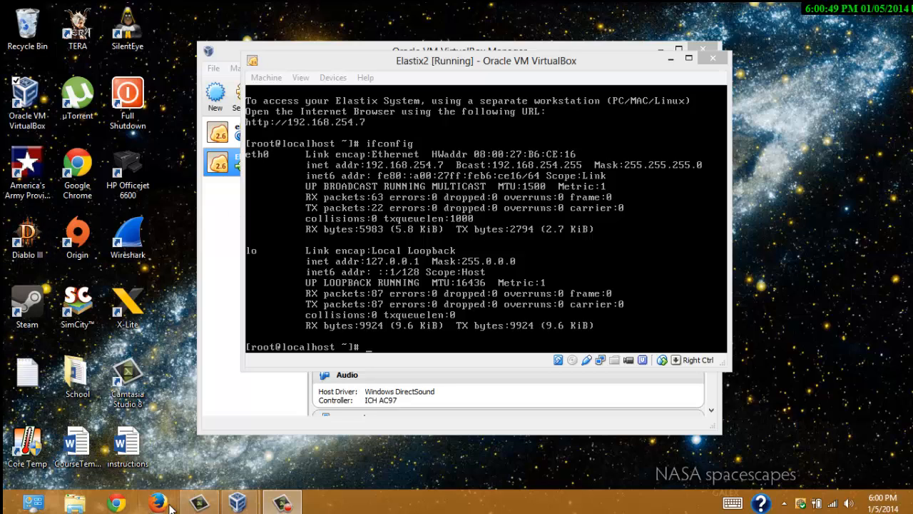
# - In Chrome, load 192.168.254.7 and proceed past the untrusted certificate warning
pyautogui.click(117, 503)
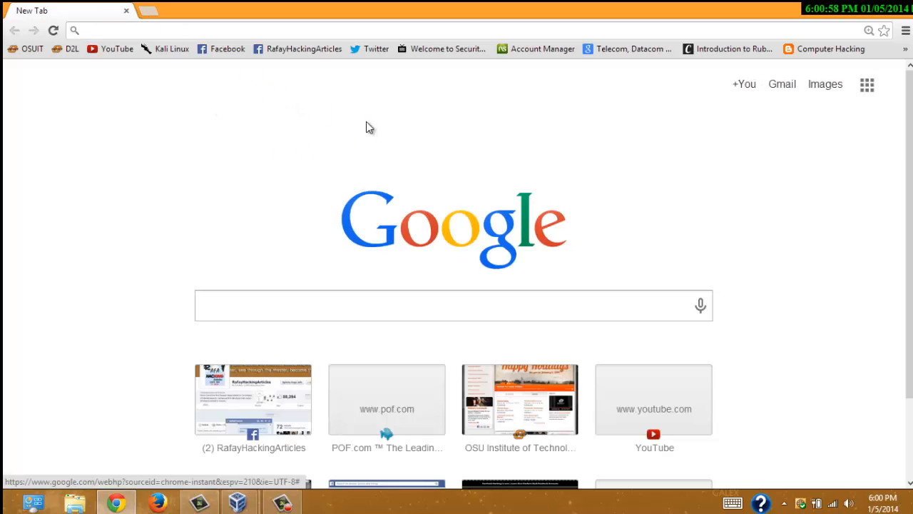
pyautogui.write('192')
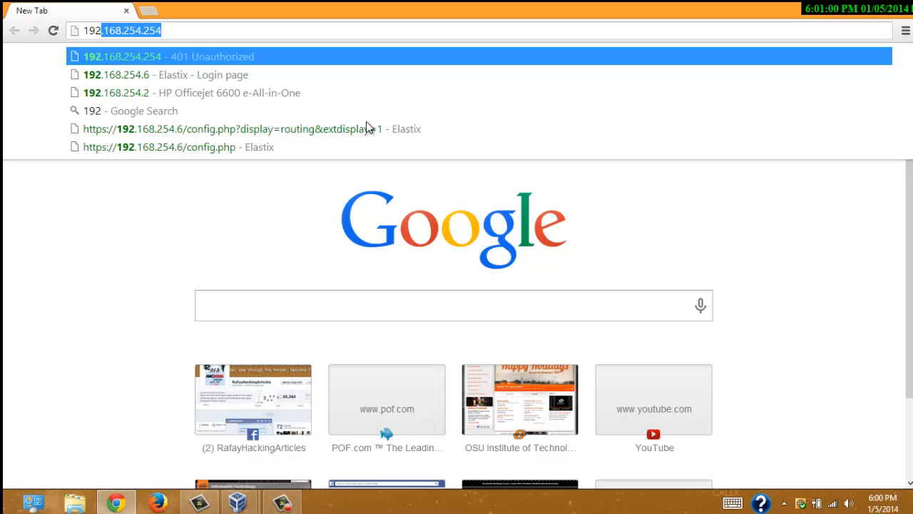
pyautogui.write('.168')
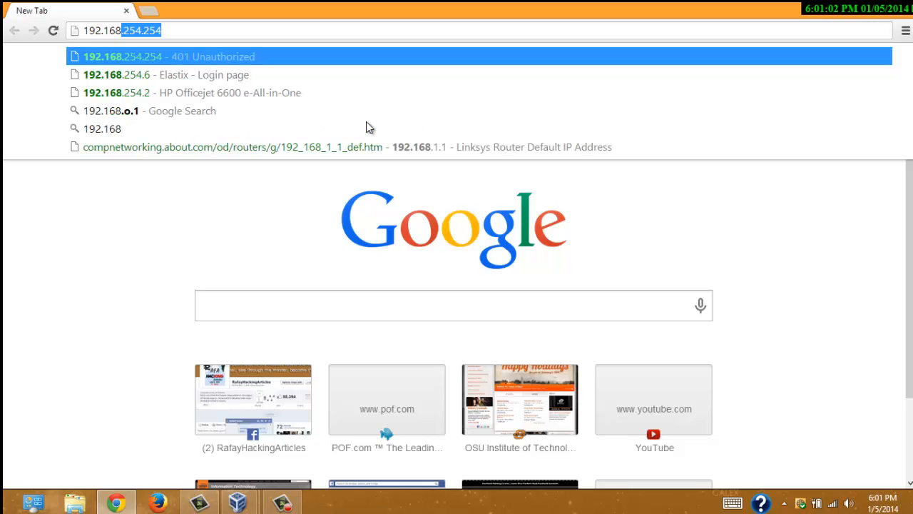
pyautogui.write('.2543')
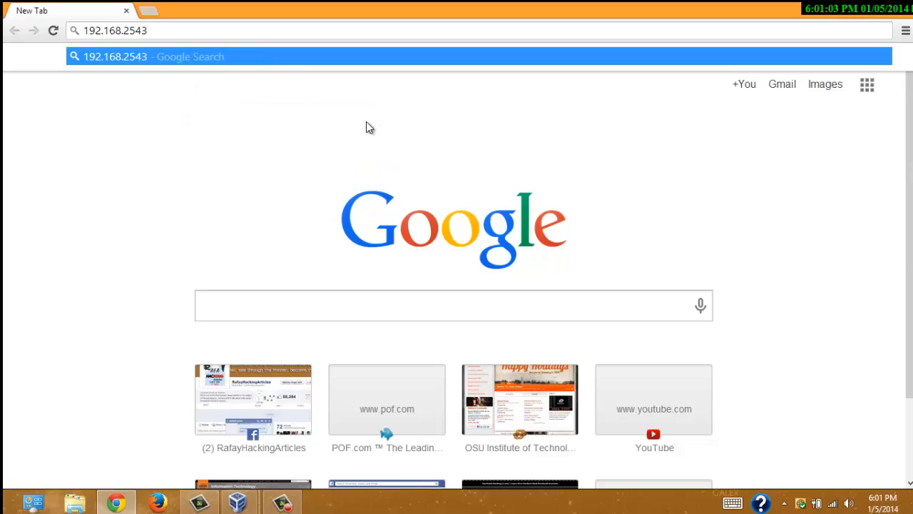
pyautogui.press('BackSpace')
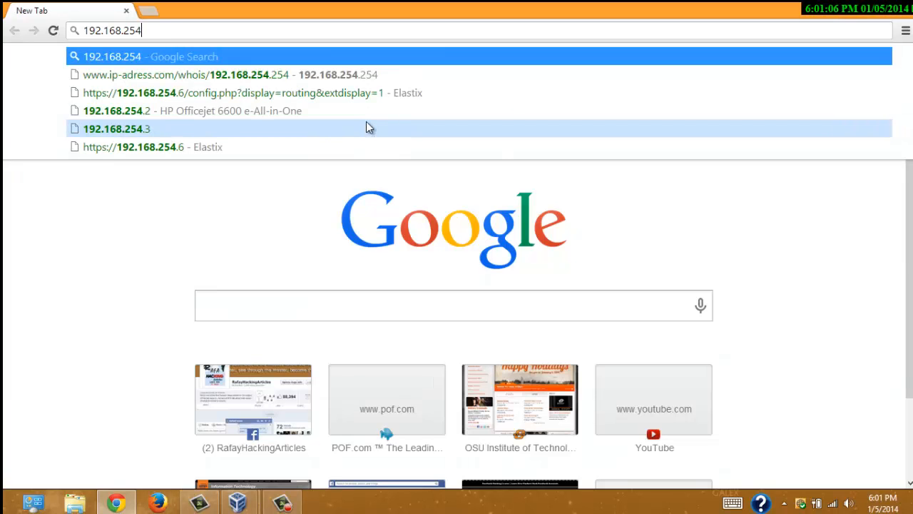
pyautogui.write('.7')
pyautogui.press('Return')
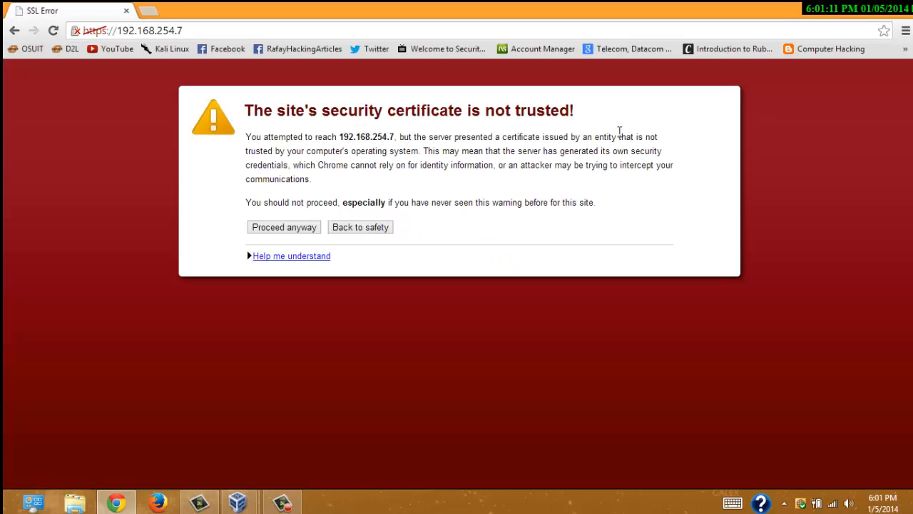
pyautogui.click(282, 228)
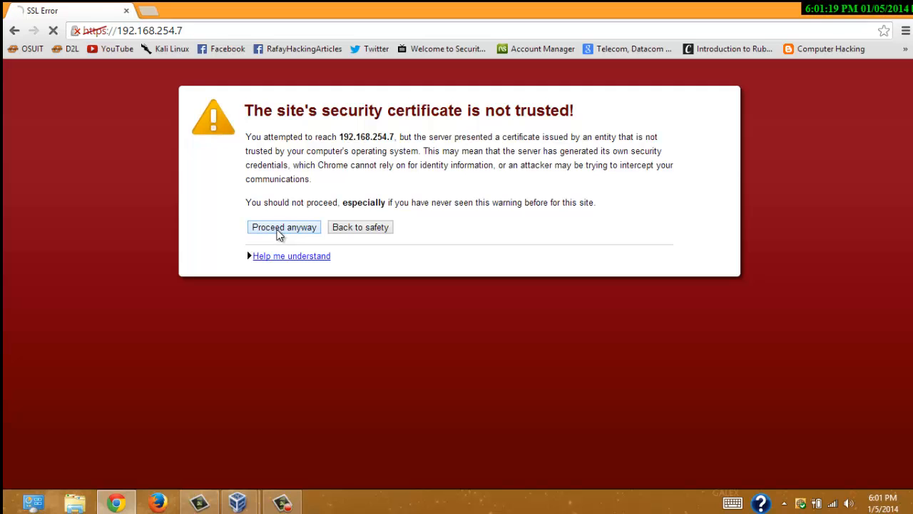
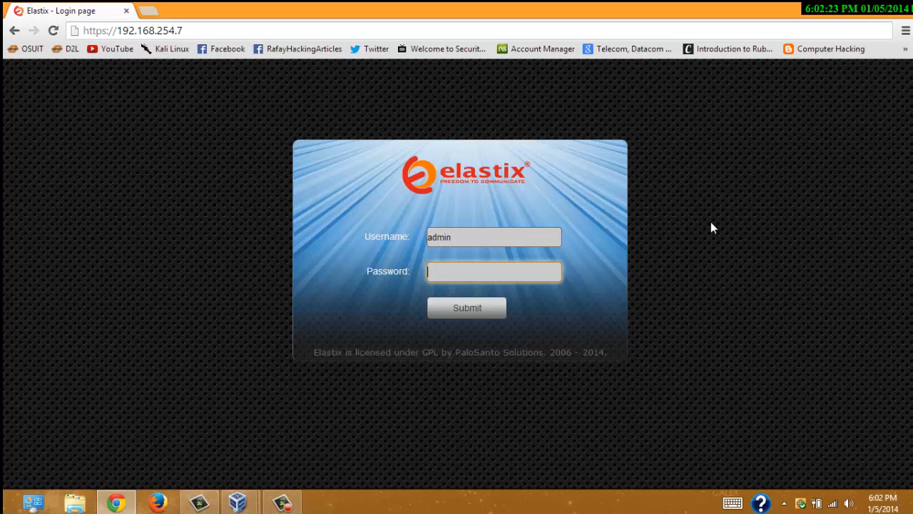
# - Enter the admin account password on the Elastix login page, correcting a mistyped character
pyautogui.write('•••')
pyautogui.press('BackSpace')
pyautogui.press('BackSpace')
pyautogui.press('BackSpace')
pyautogui.press('BackSpace')
pyautogui.press('BackSpace')
pyautogui.press('BackSpace')
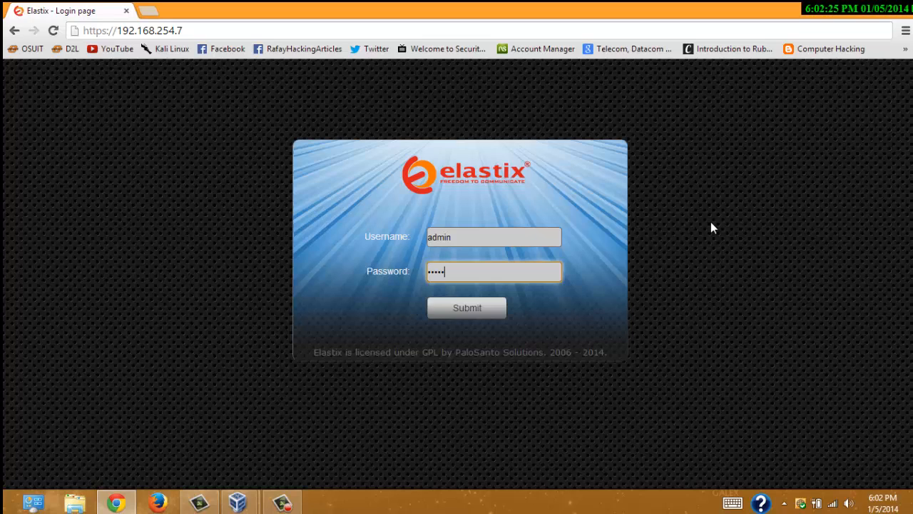
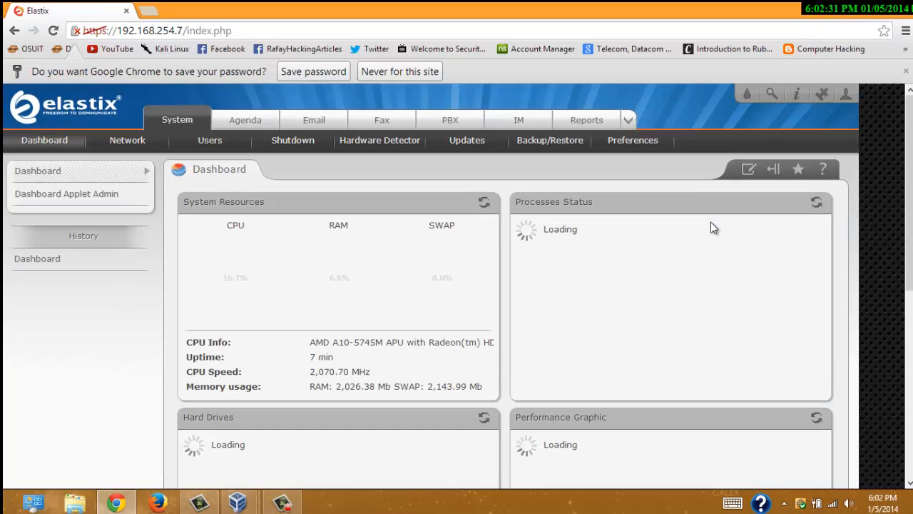
# - Decline saving the password for this site and scroll through the dashboard panels and back up
pyautogui.click(322, 72)
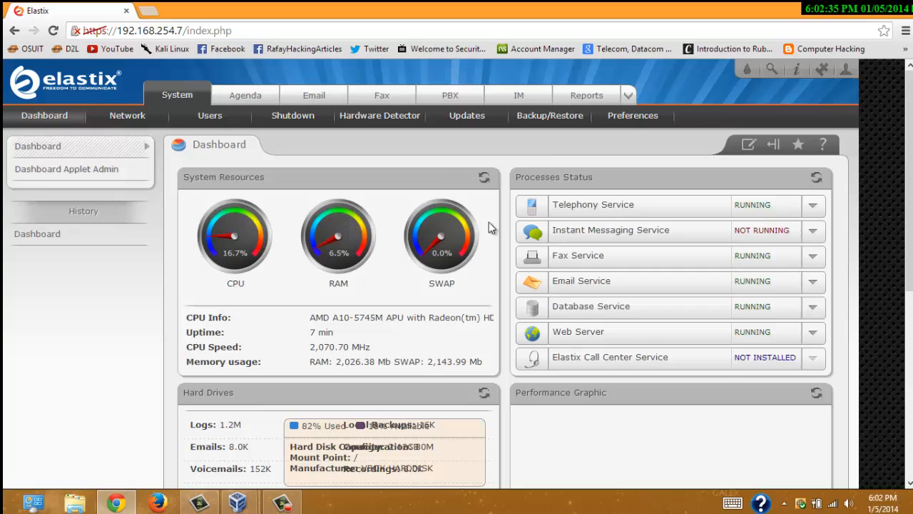
pyautogui.scroll(-3, 452, 197)
pyautogui.scroll(2, 451, 222)
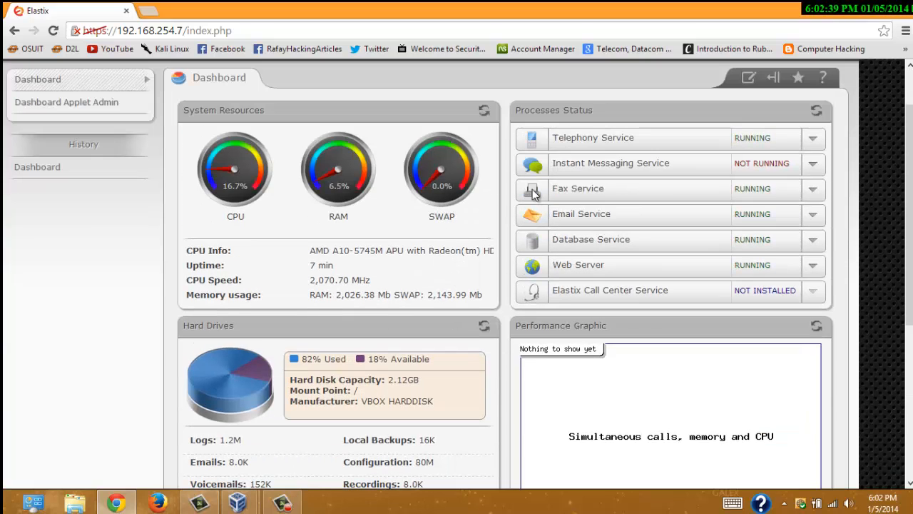
pyautogui.scroll(-1, 740, 290)
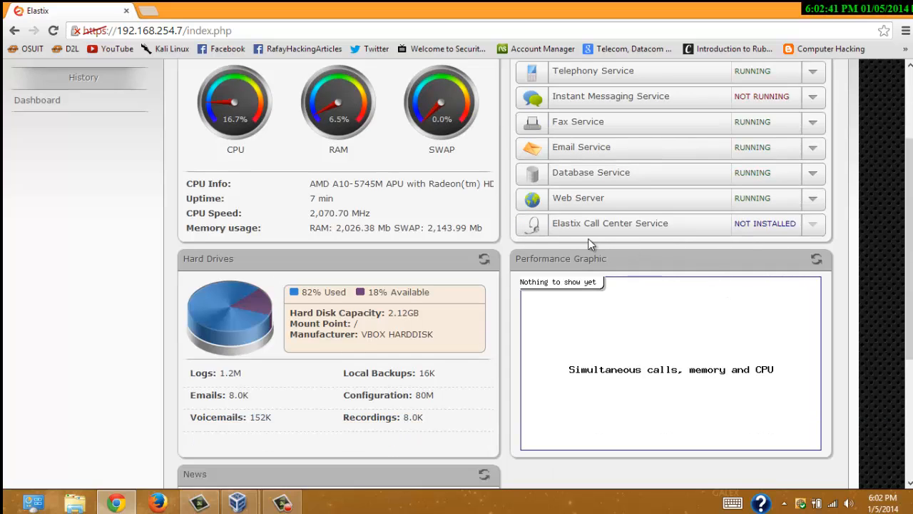
pyautogui.scroll(-1, 587, 241)
pyautogui.scroll(-3, 584, 238)
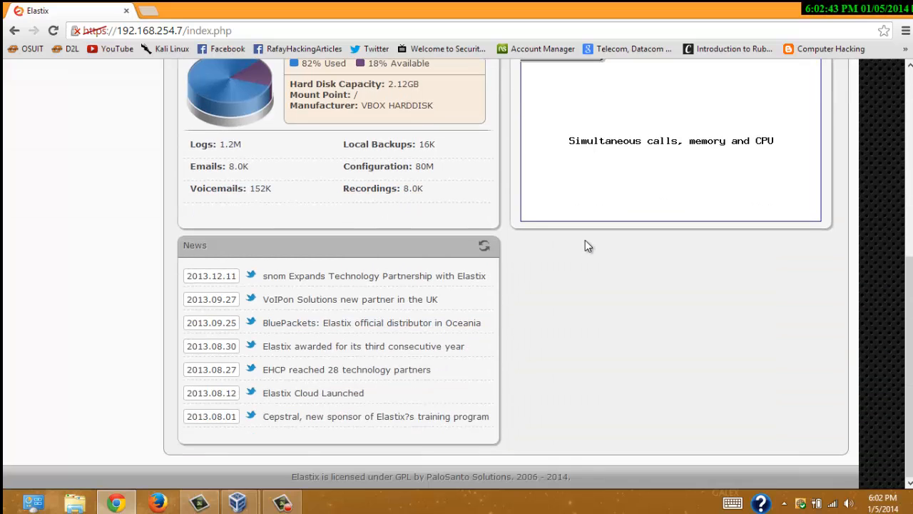
pyautogui.scroll(5, 571, 272)
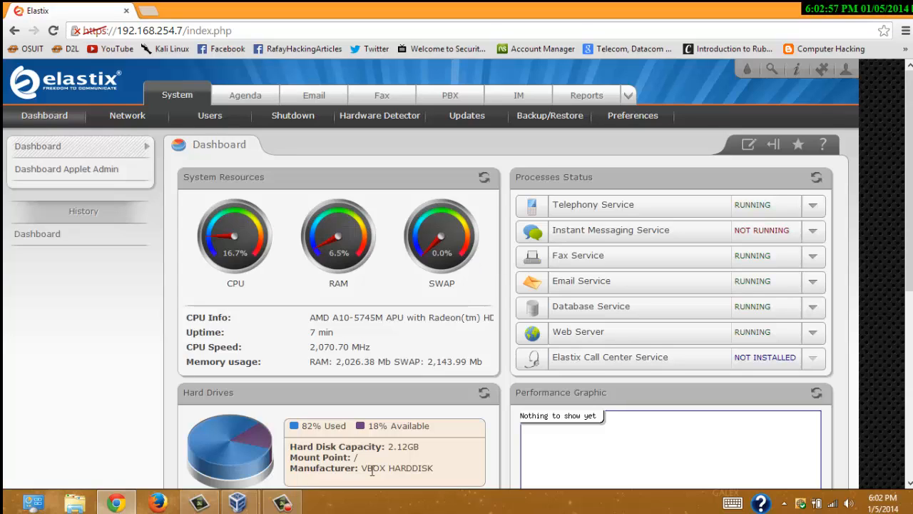
pyautogui.click(282, 503)
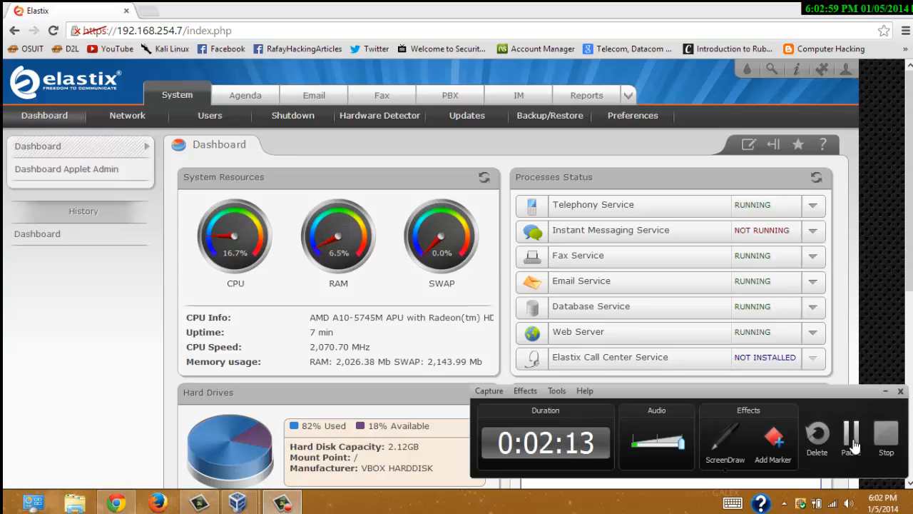
pyautogui.click(851, 450)
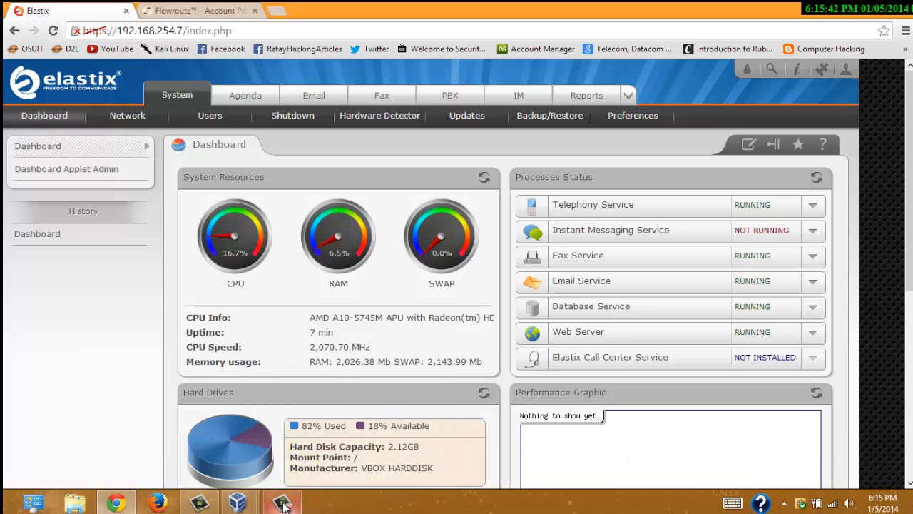
pyautogui.moveTo(292, 505)
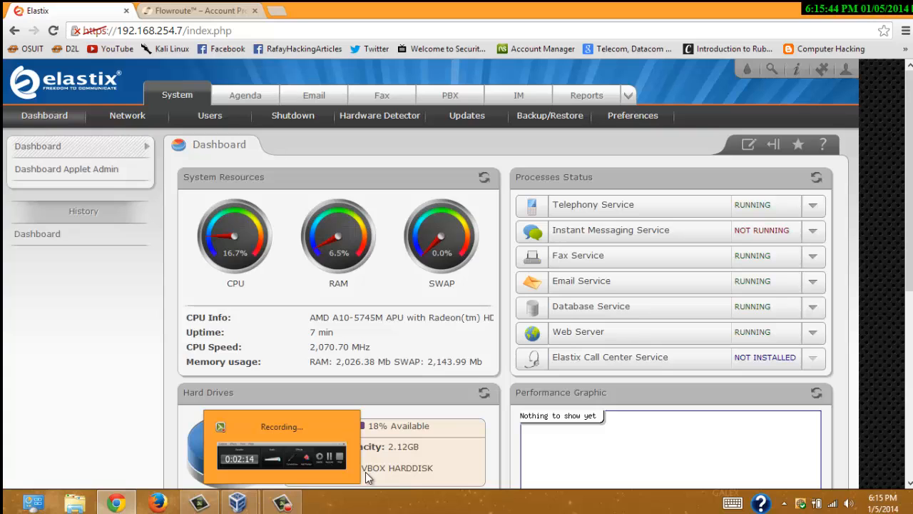
pyautogui.click(283, 504)
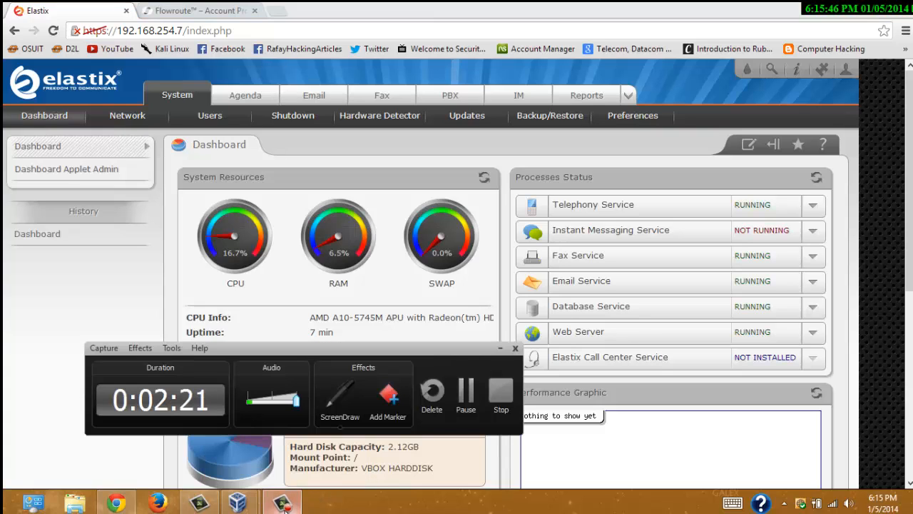
pyautogui.click(284, 504)
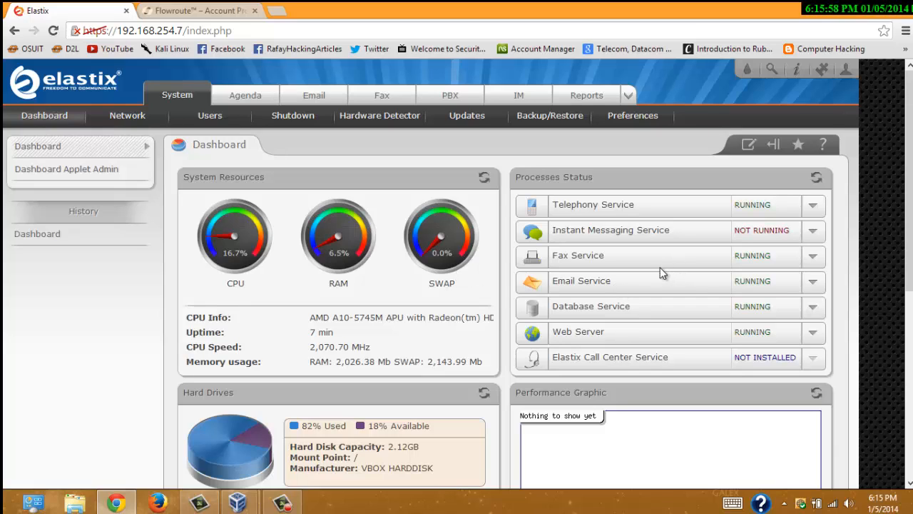
# - Start a new Generic SIP Device extension from PBX Configuration
pyautogui.click(449, 99)
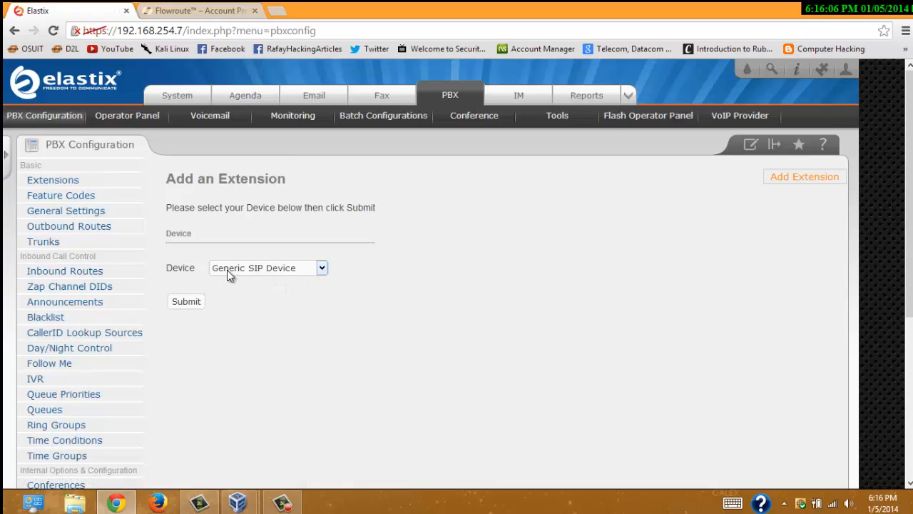
pyautogui.click(192, 305)
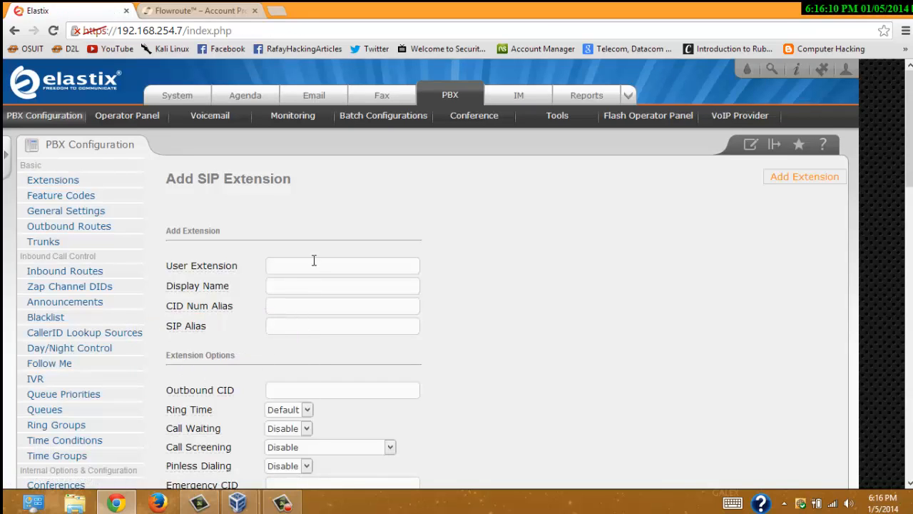
# - Set User Extension to 2 and begin entering the Display Name 'You Gol'
pyautogui.click(314, 261)
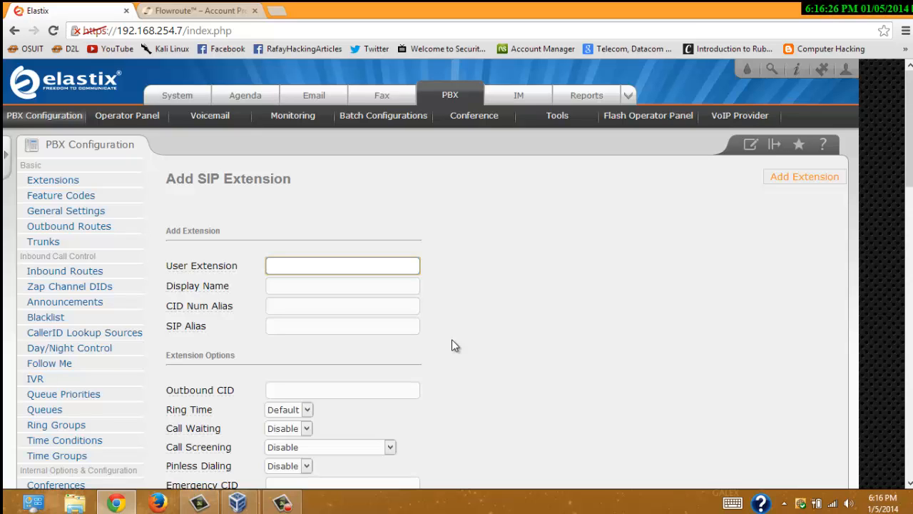
pyautogui.write('2')
pyautogui.click(305, 290)
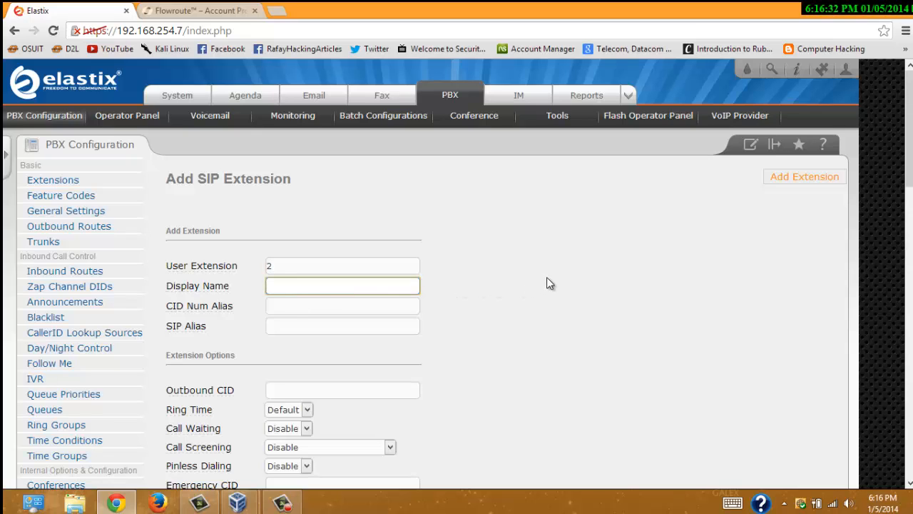
pyautogui.write('You Gol')
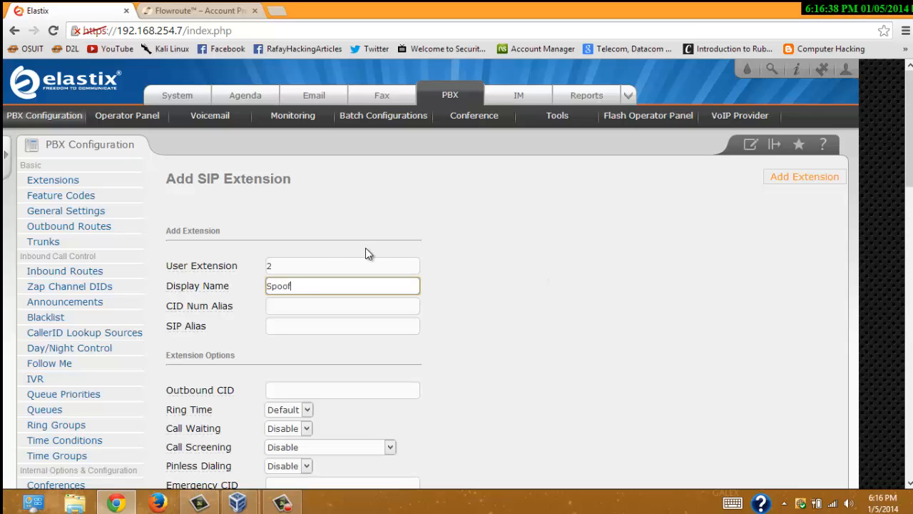
pyautogui.click(294, 305)
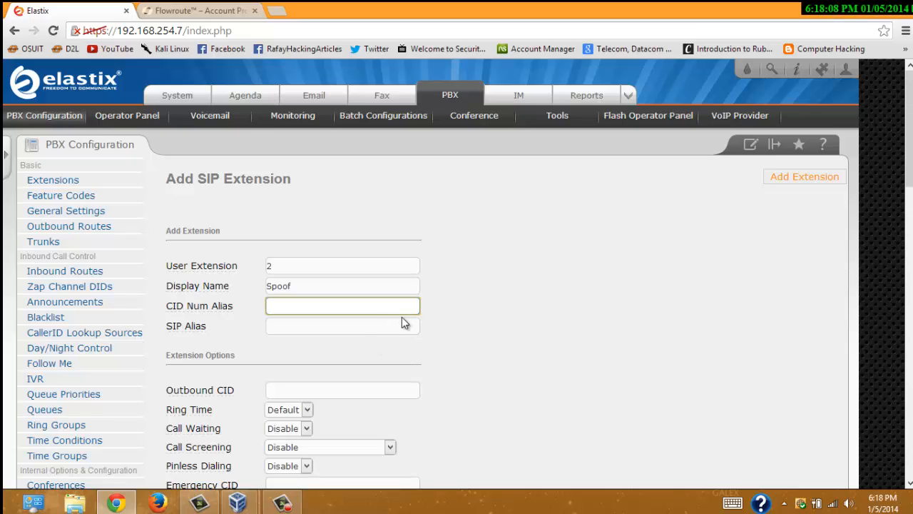
# - Review and point out the secret setting on the Spoof extension's form
pyautogui.scroll(-2, 402, 318)
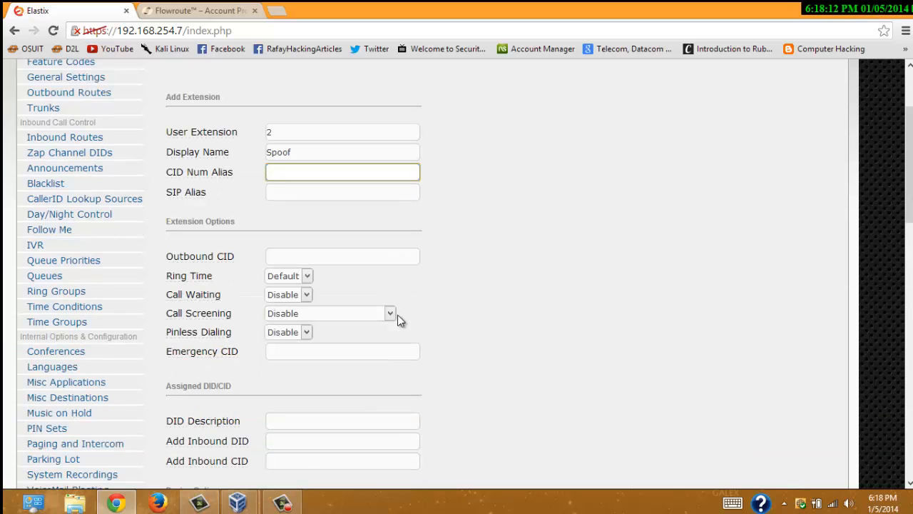
pyautogui.scroll(-3, 397, 315)
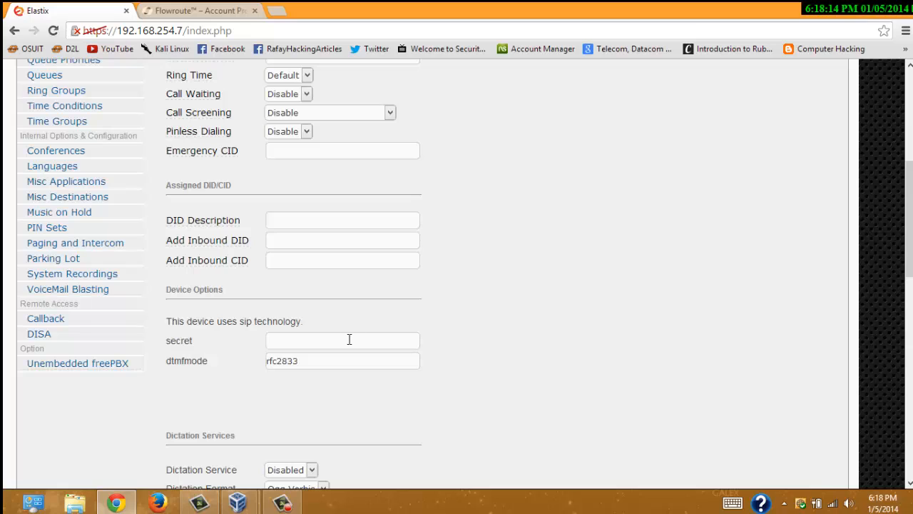
pyautogui.click(350, 339)
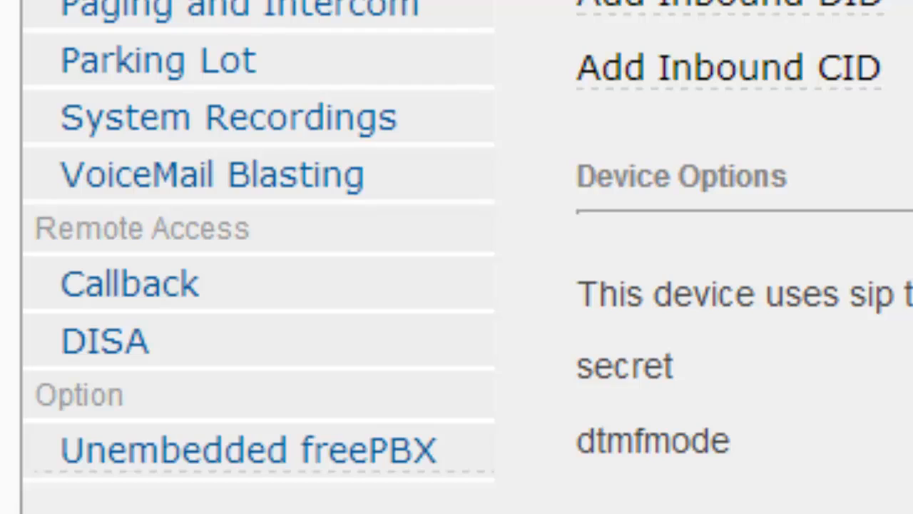
pyautogui.scroll(-10, 456, 257)
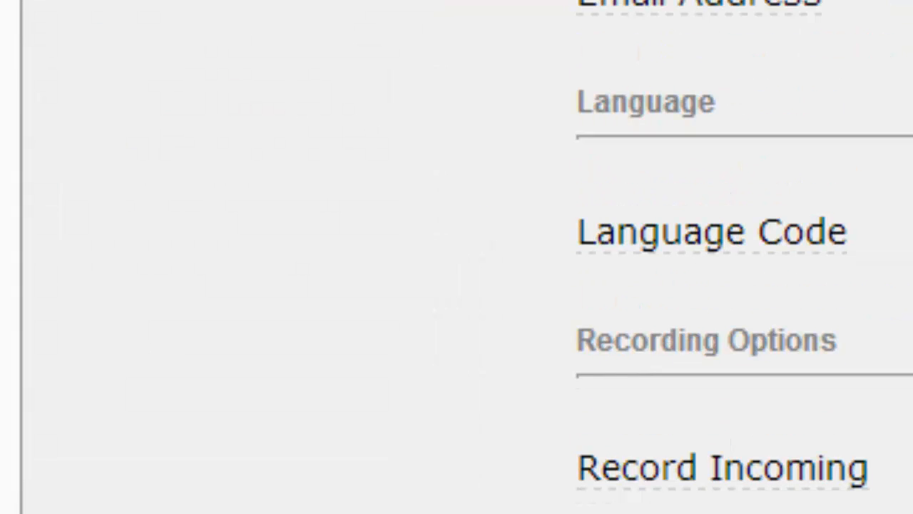
pyautogui.scroll(10, 867, 21)
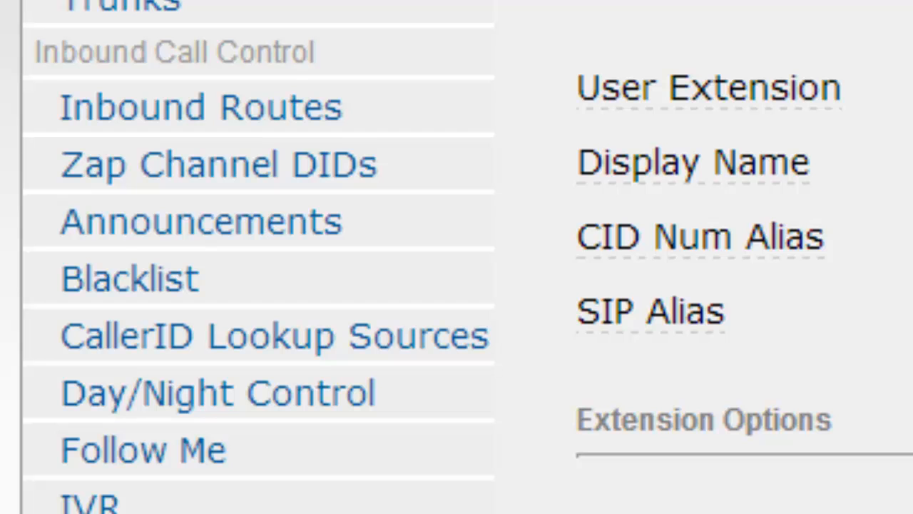
pyautogui.scroll(-5, 457, 257)
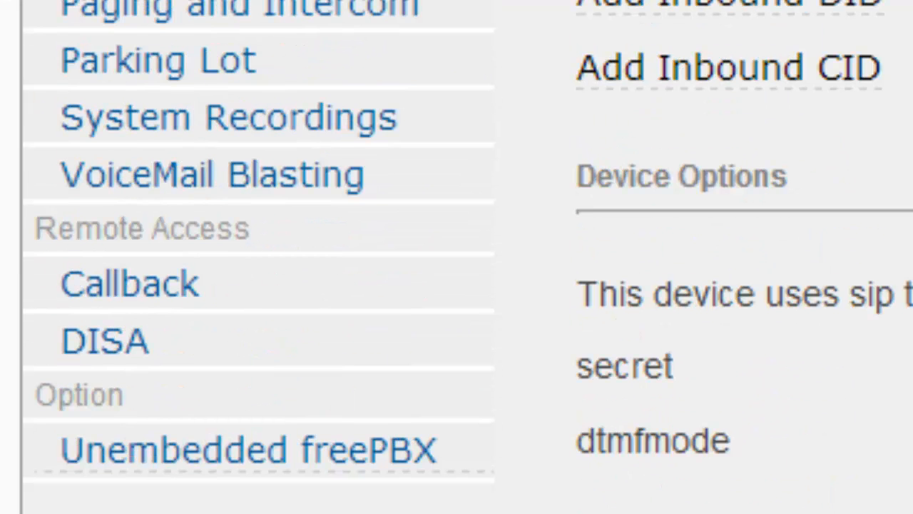
pyautogui.tripleClick(634, 354)
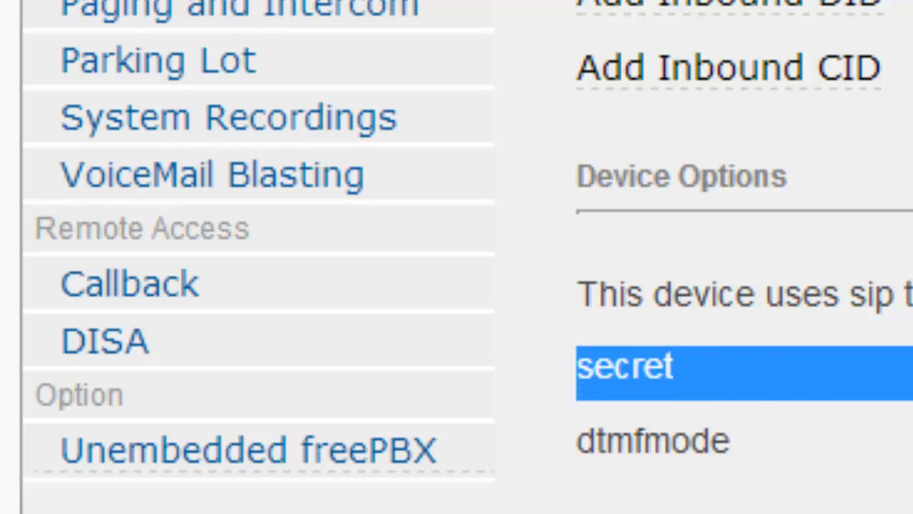
pyautogui.click(856, 325)
# - Save extension Spoof <2> and apply the pending configuration changes
pyautogui.scroll(-5, 856, 326)
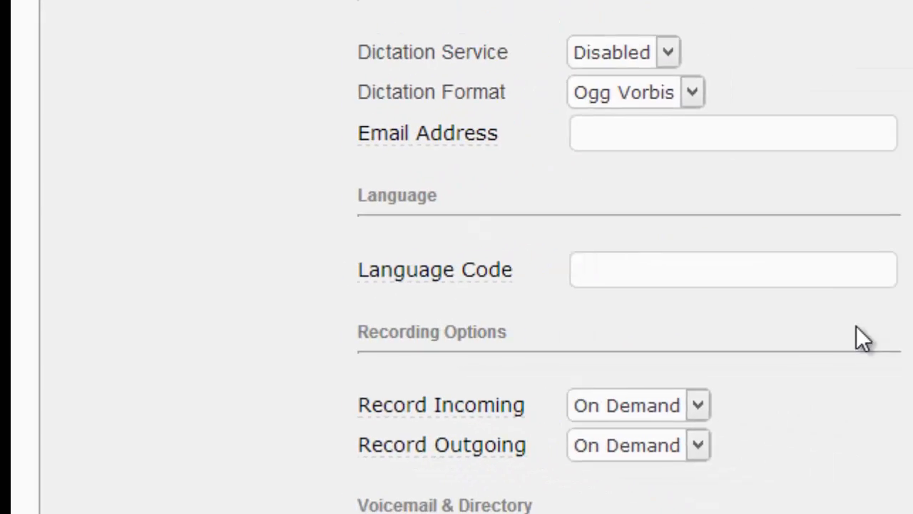
pyautogui.scroll(-8, 856, 336)
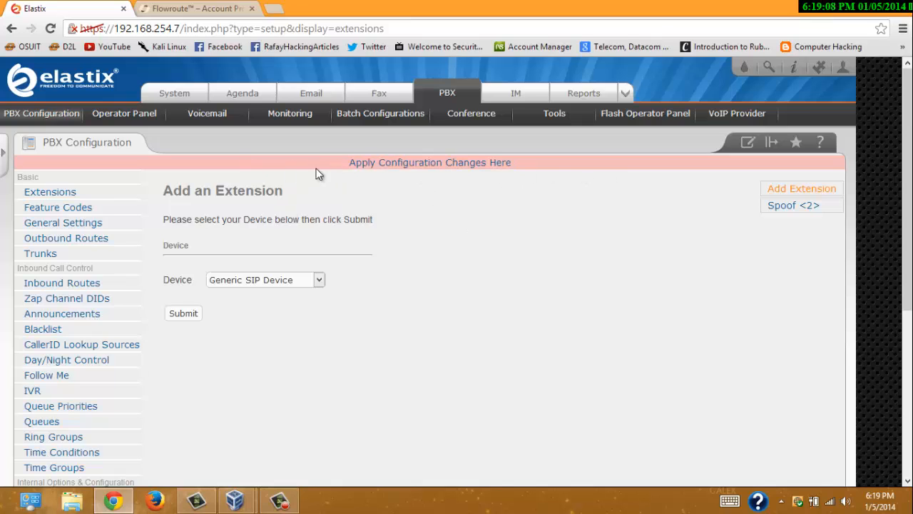
pyautogui.click(470, 169)
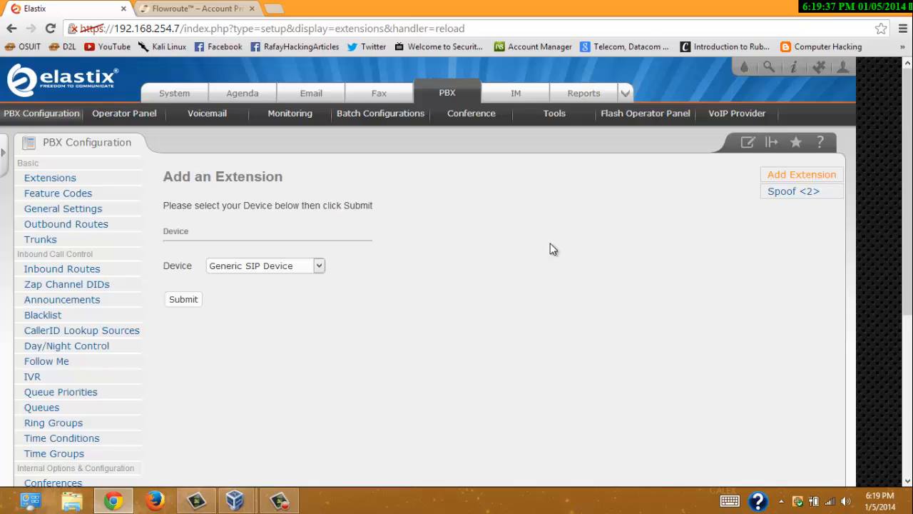
# - Bring up X-Lite's SIP account settings, showing User ID 1 and proxy 192.168.254.6
pyautogui.click(781, 502)
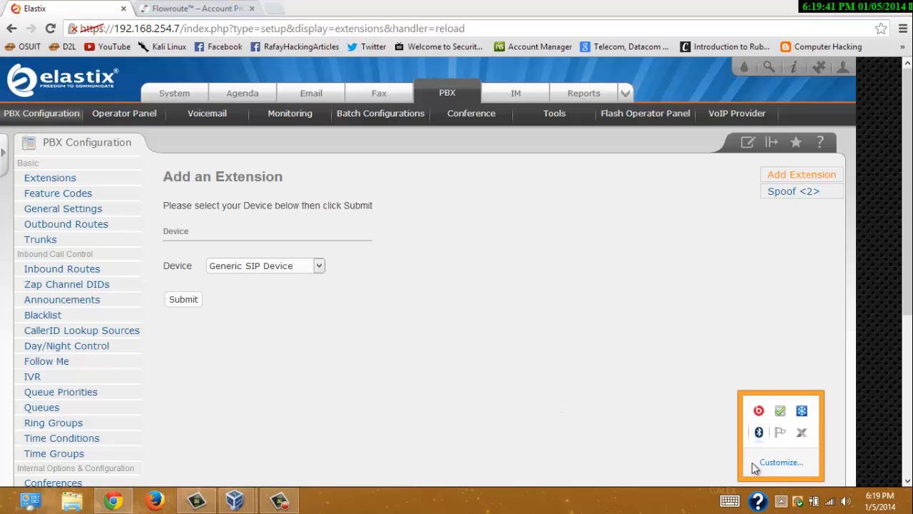
pyautogui.click(801, 433)
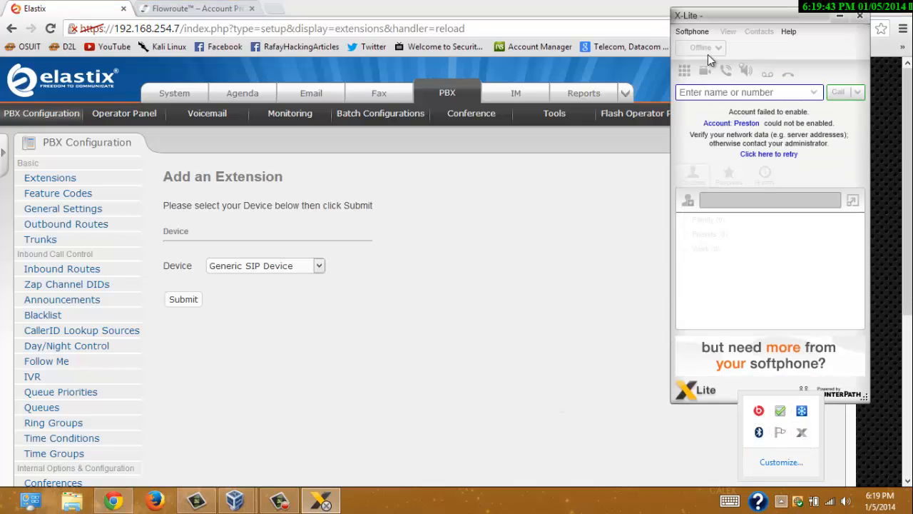
pyautogui.click(692, 33)
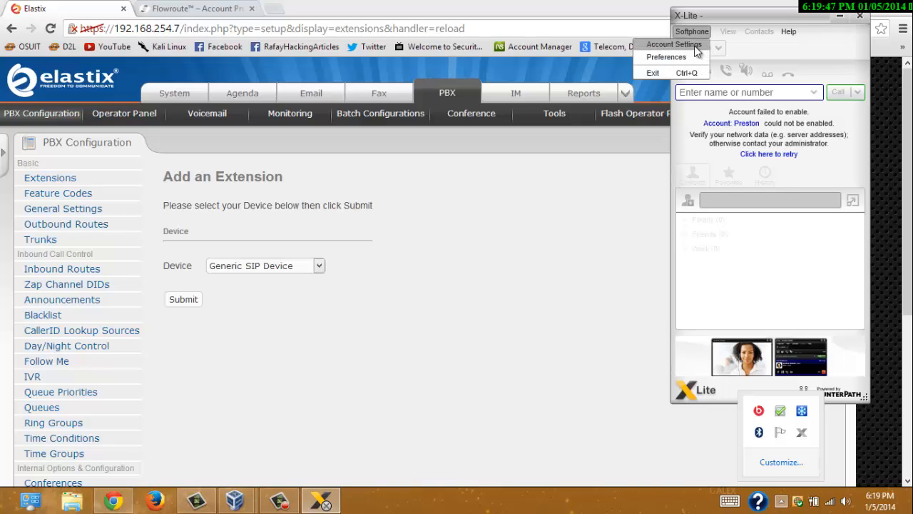
pyautogui.click(697, 57)
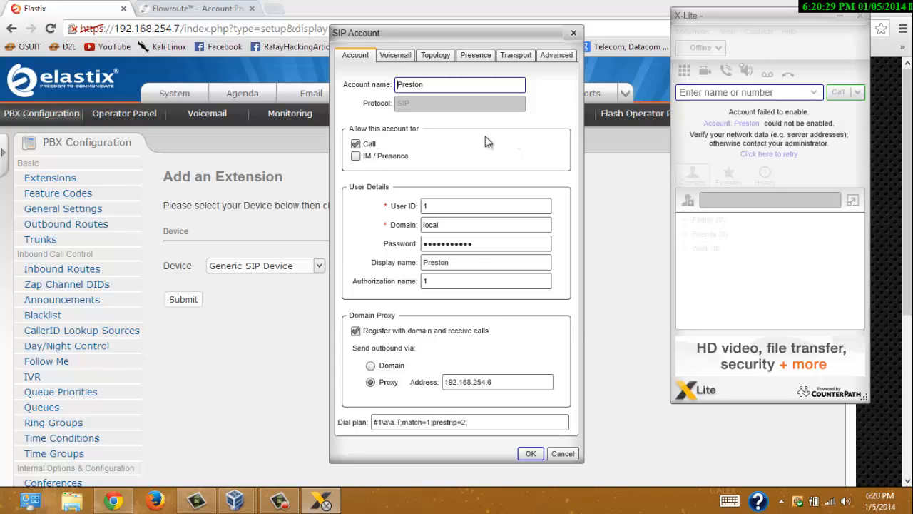
# - Change the X-Lite account's User ID from 1 to 2, then return to the Elastix page
pyautogui.doubleClick(471, 84)
pyautogui.click(459, 207)
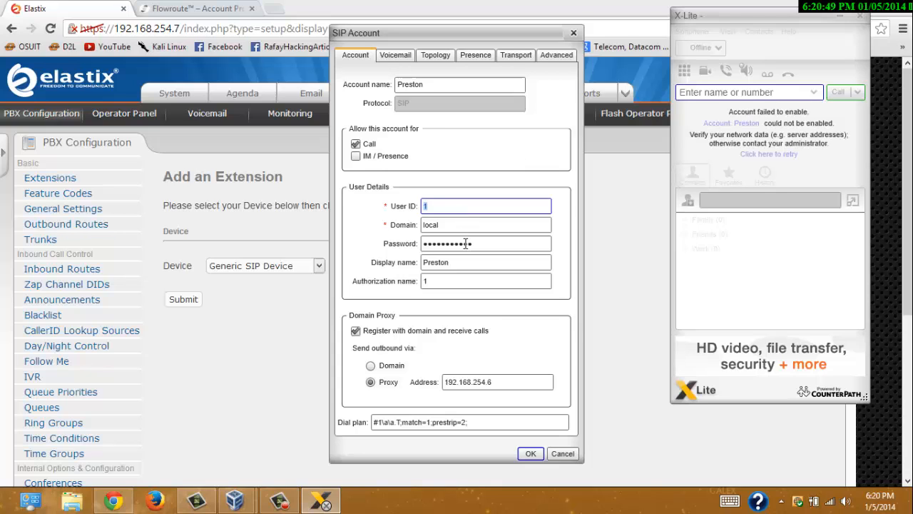
pyautogui.write('2')
pyautogui.click(475, 226)
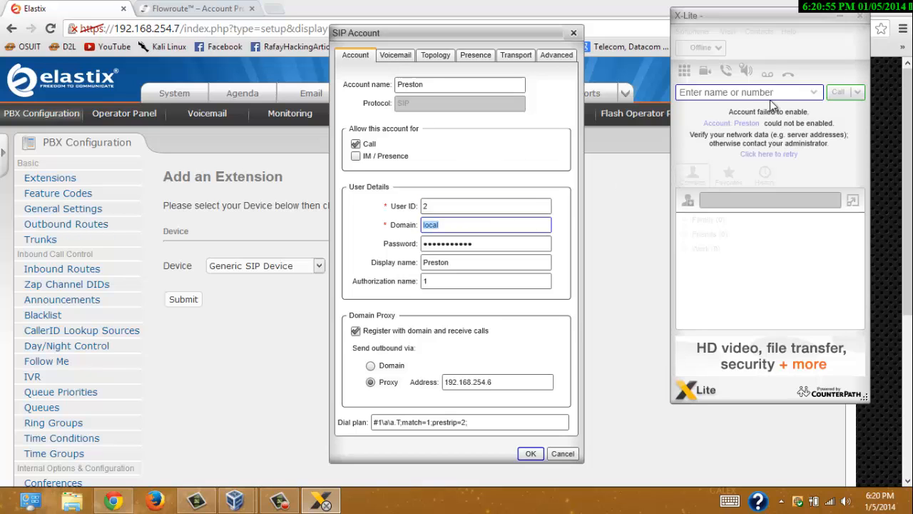
pyautogui.click(656, 17)
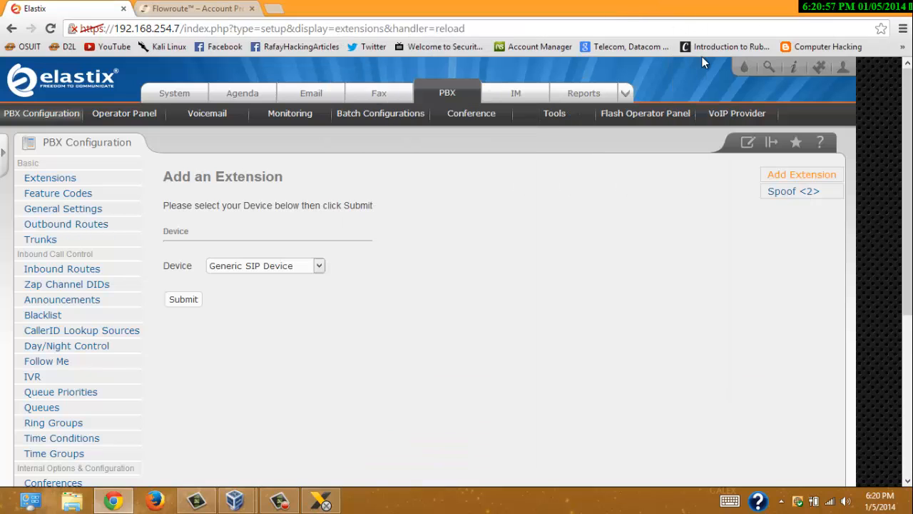
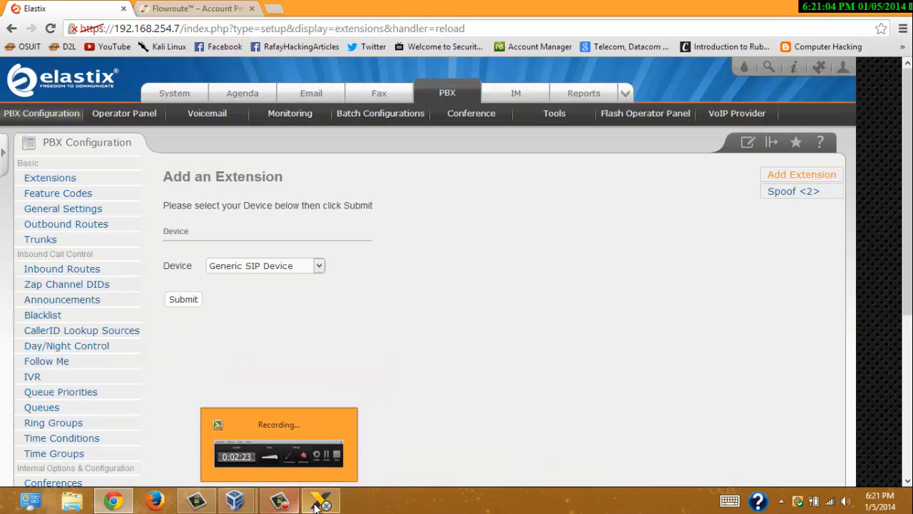
# - In X-Lite's SIP account, set the authorization name to 2 and the proxy to 192.168.254.7
pyautogui.click(320, 501)
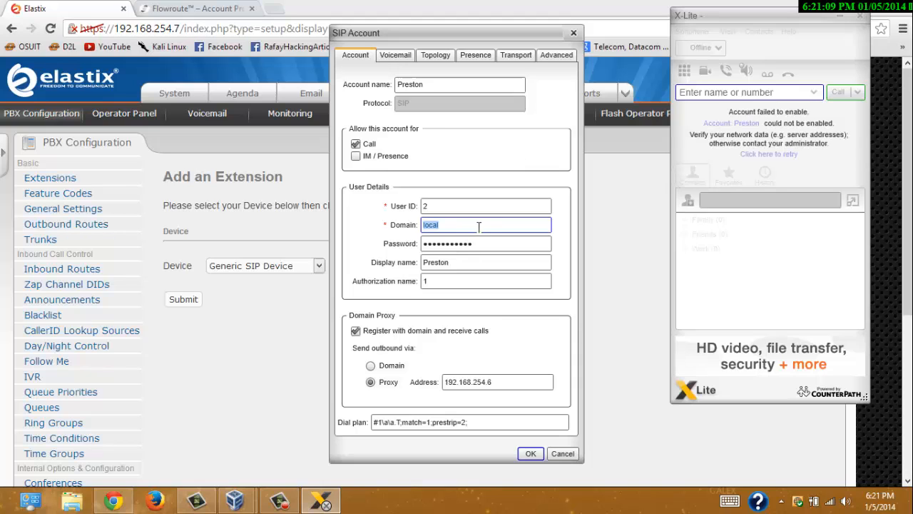
pyautogui.click(515, 244)
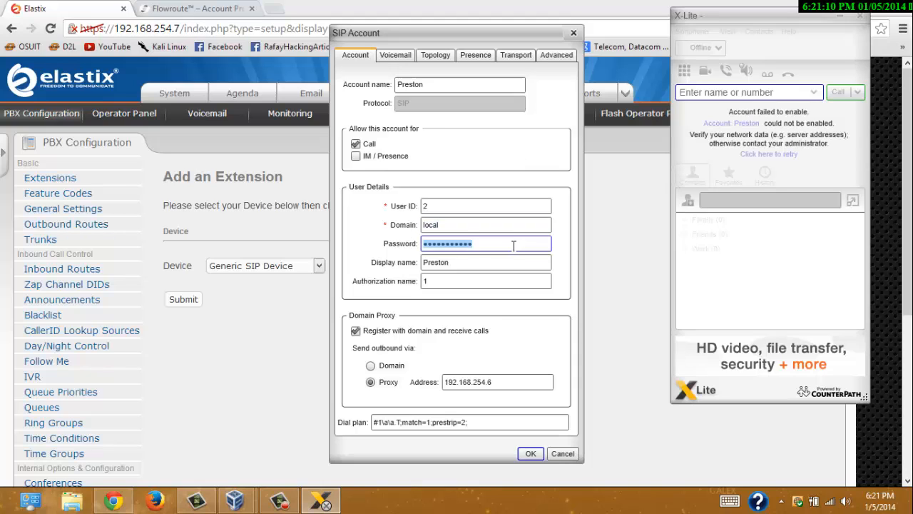
pyautogui.doubleClick(460, 282)
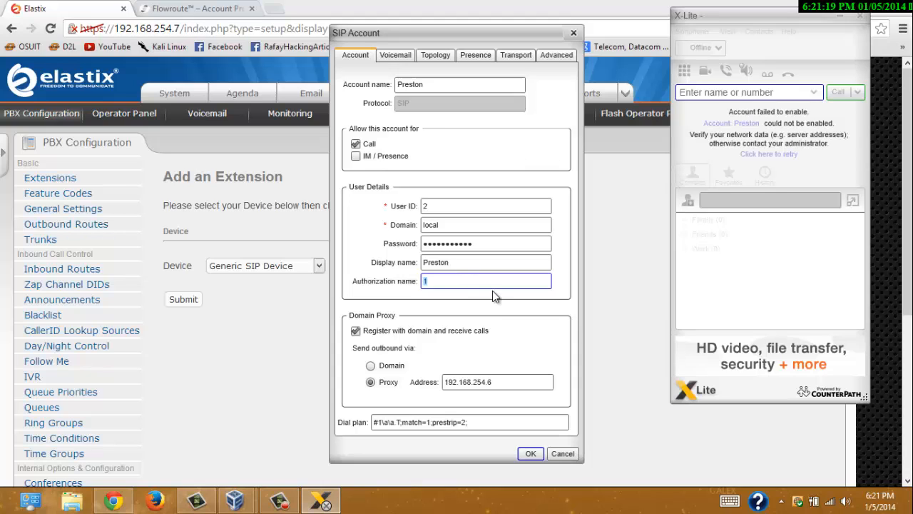
pyautogui.write('2')
pyautogui.click(508, 382)
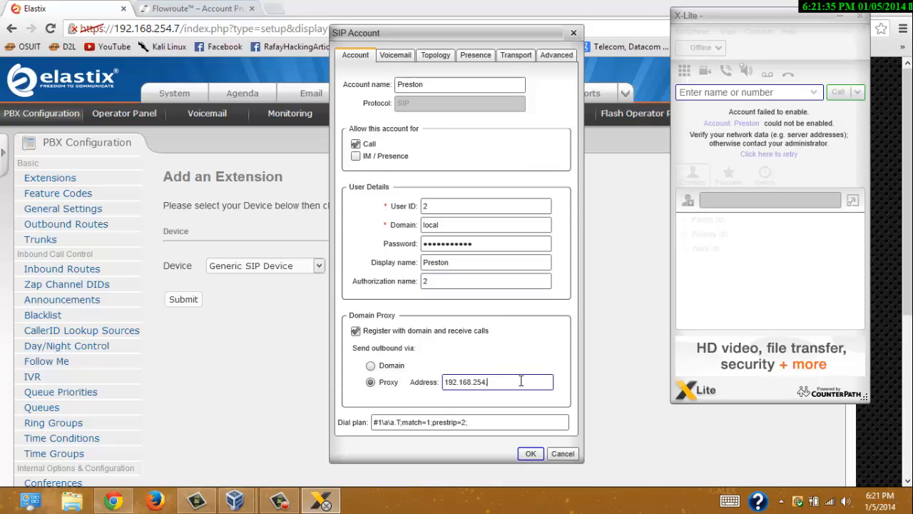
pyautogui.write('192.168.254.7')
# - Append 2 to the account name, check the Elastix server address, and save the account
pyautogui.click(450, 86)
pyautogui.write('2')
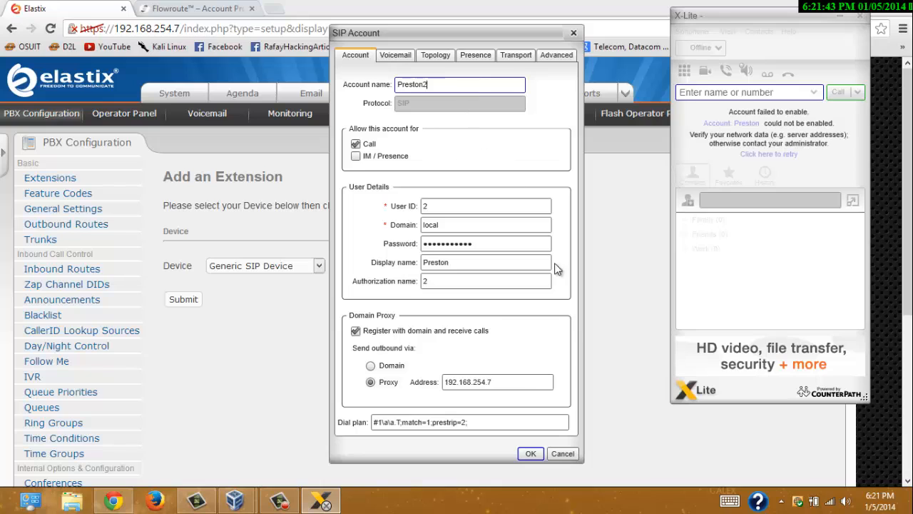
pyautogui.click(516, 378)
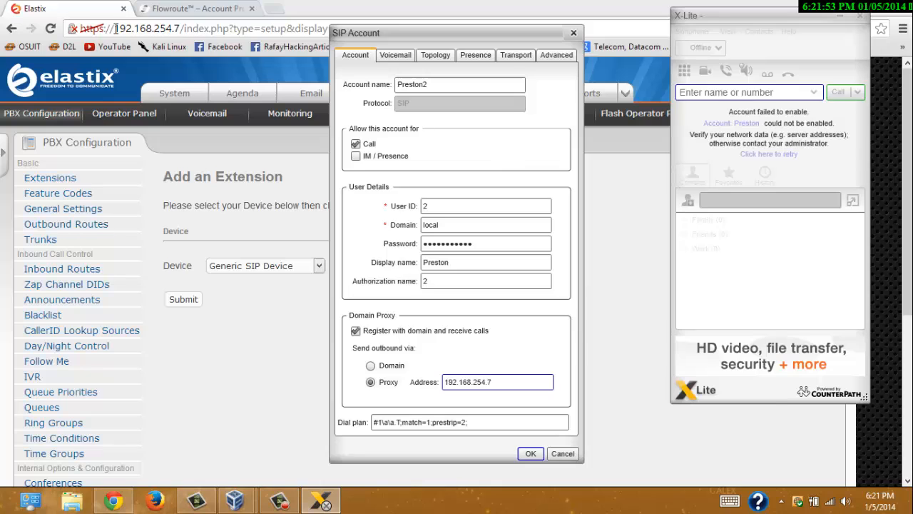
pyautogui.moveTo(115, 28); pyautogui.dragTo(184, 28)
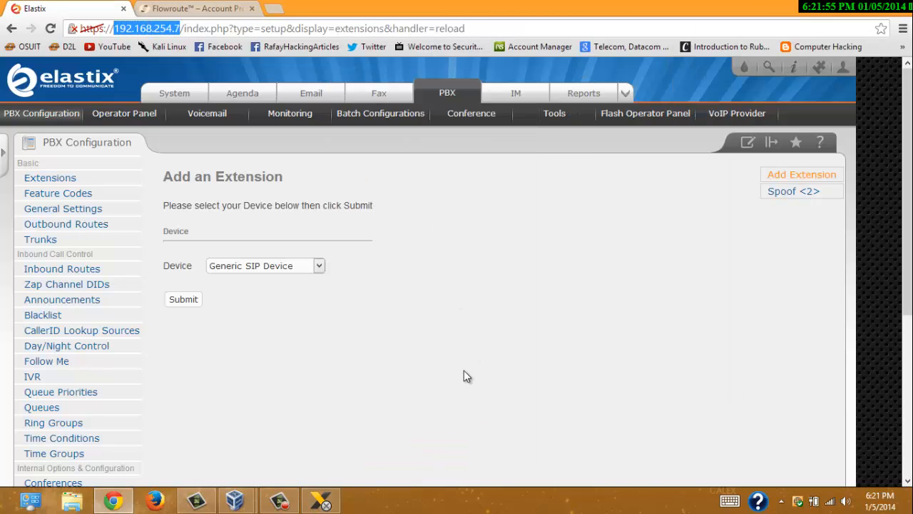
pyautogui.click(322, 500)
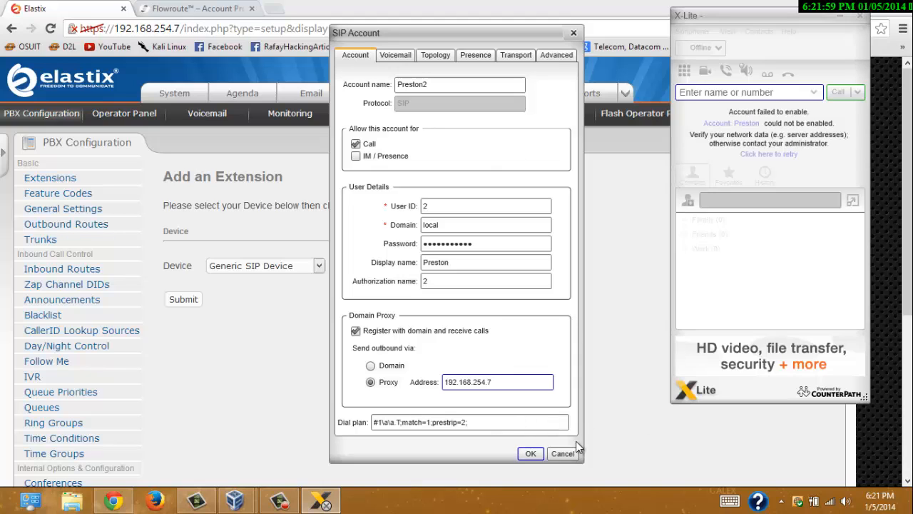
pyautogui.click(535, 455)
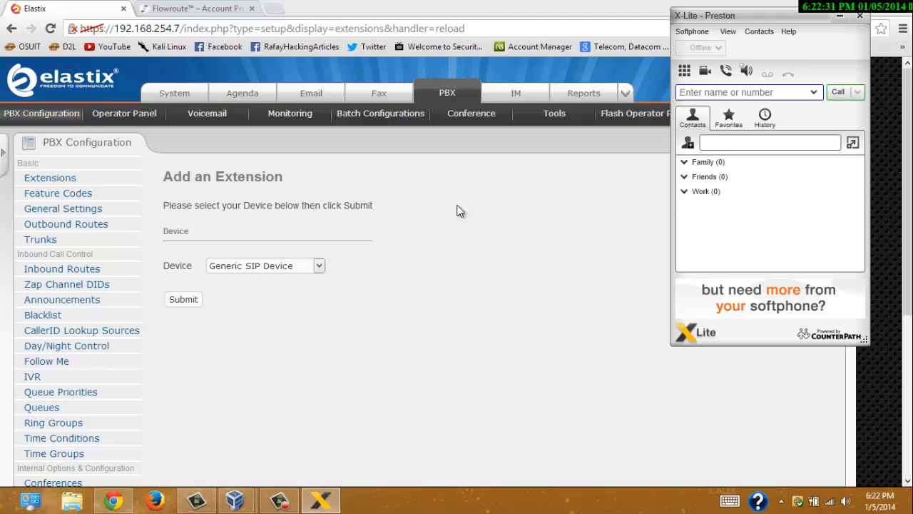
# - Go to the Flowroute account page and check the remaining credit amount
pyautogui.click(199, 8)
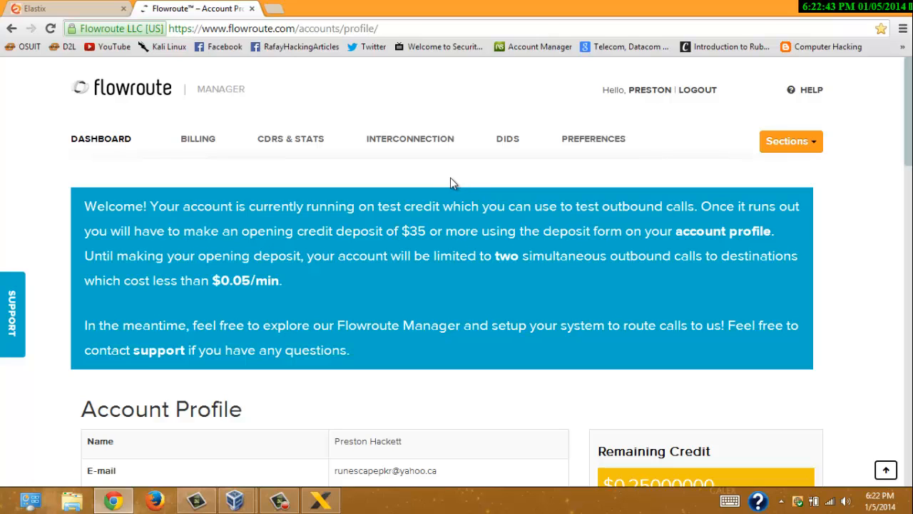
pyautogui.scroll(-2, 728, 147)
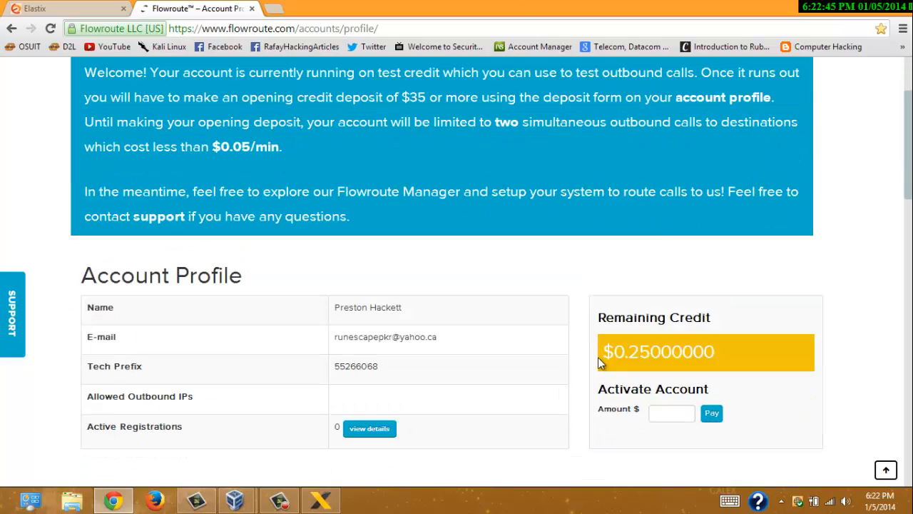
pyautogui.doubleClick(678, 351)
pyautogui.scroll(2, 277, 316)
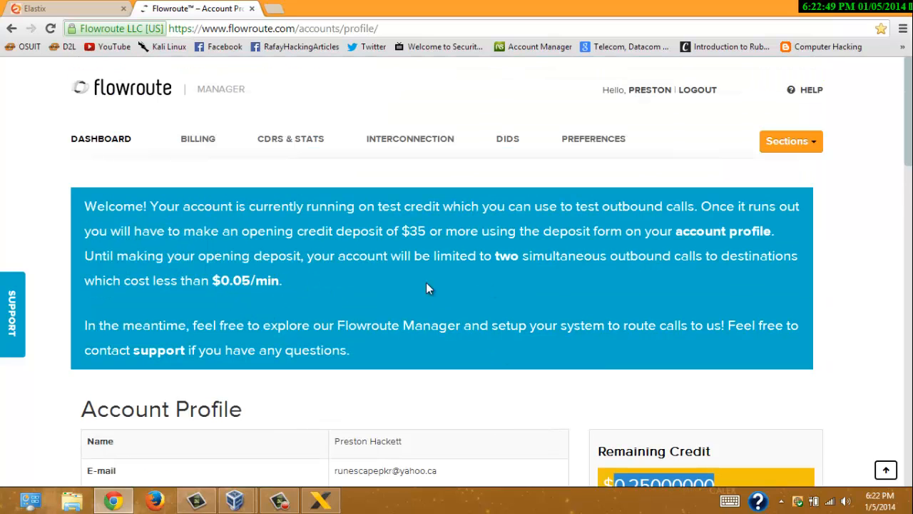
pyautogui.scroll(-6, 535, 298)
pyautogui.scroll(4, 692, 229)
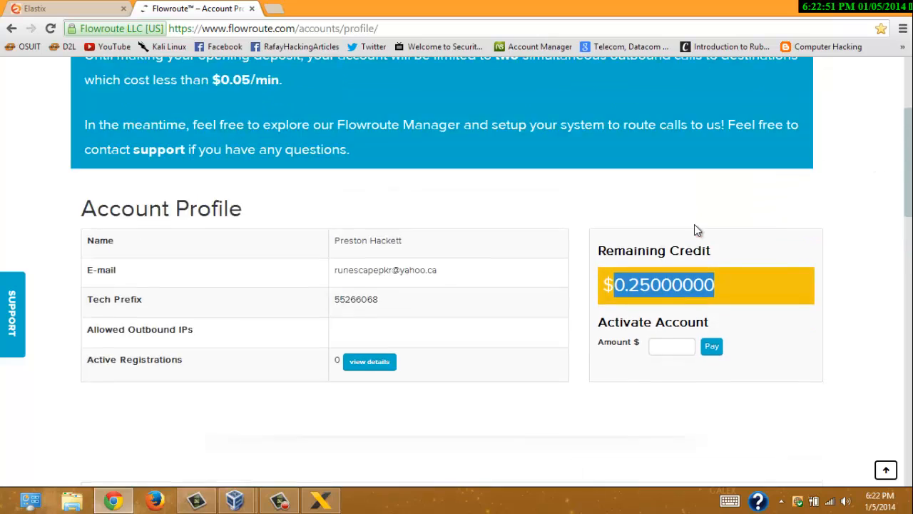
pyautogui.scroll(2, 682, 260)
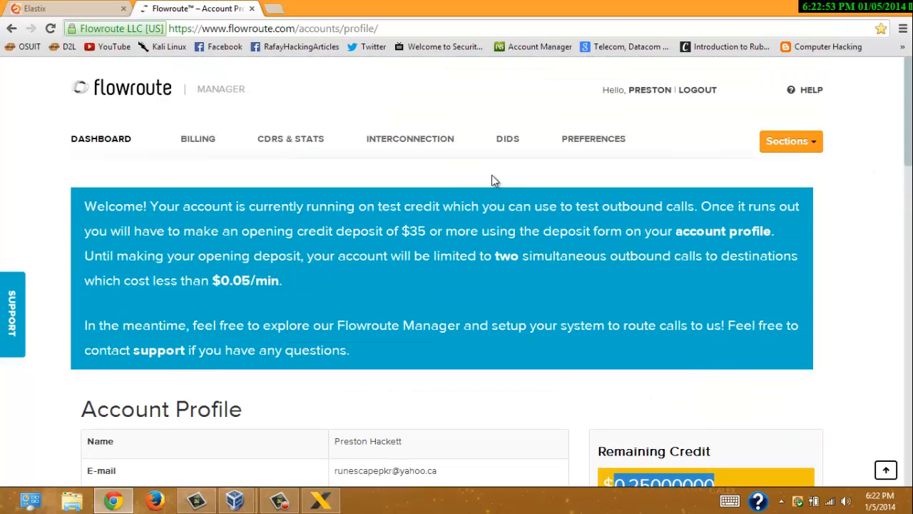
# - Show the trixbox/FreePBX setup instructions in Flowroute's Interconnection System Configurator
pyautogui.click(409, 142)
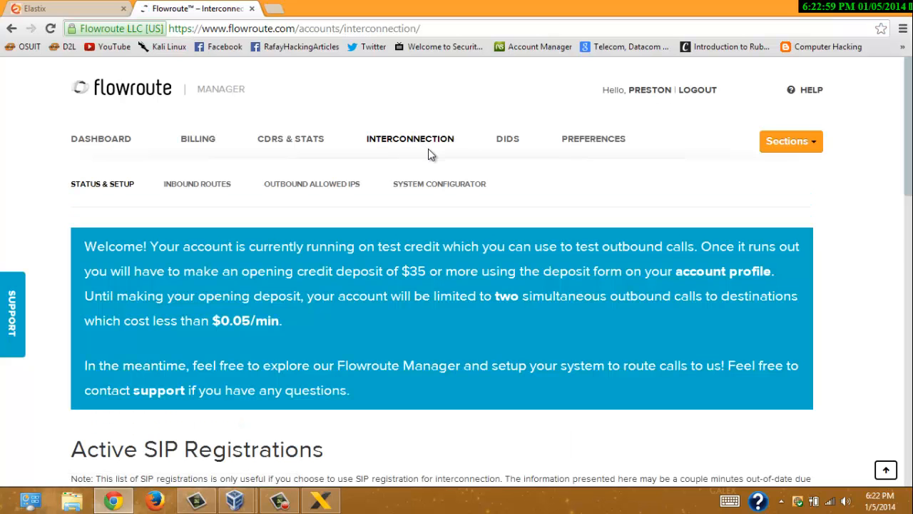
pyautogui.click(446, 187)
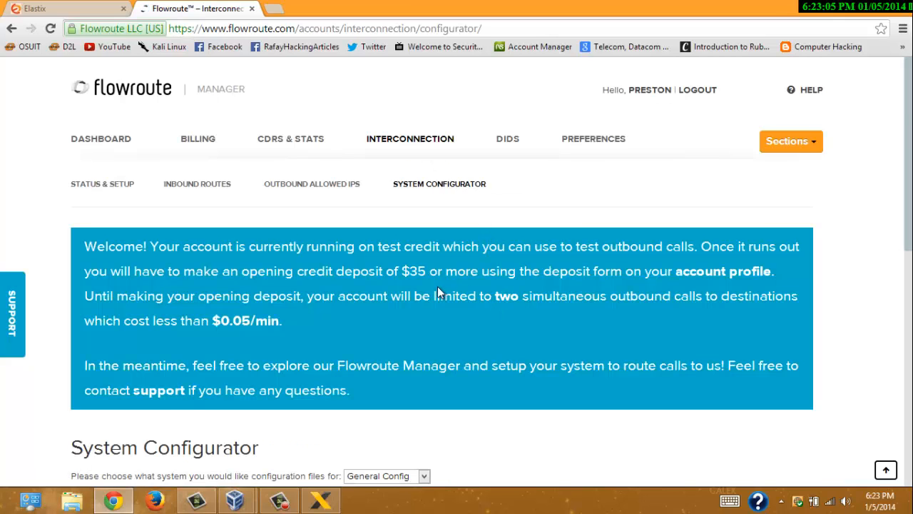
pyautogui.scroll(-4, 438, 287)
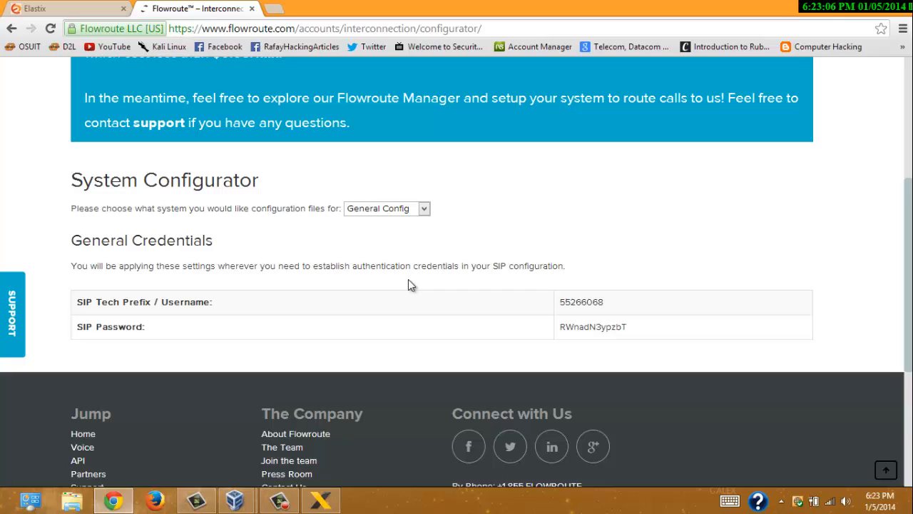
pyautogui.click(424, 208)
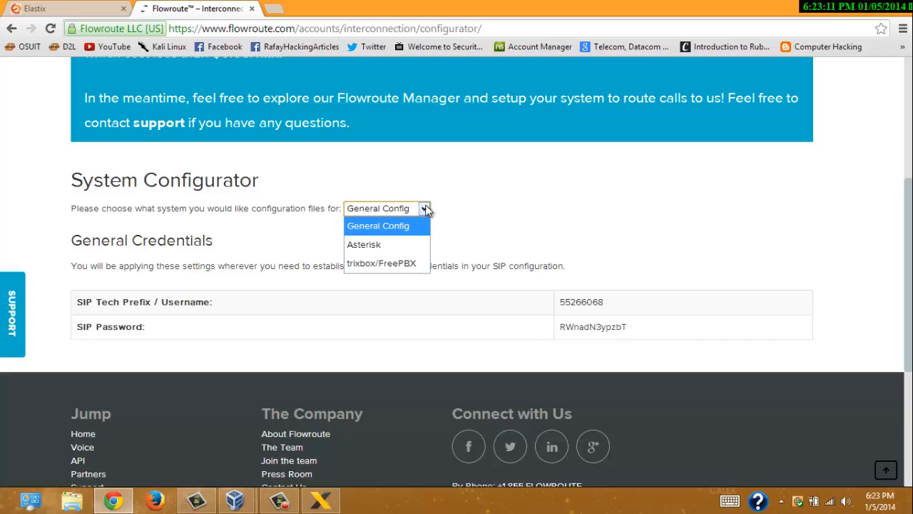
pyautogui.click(405, 265)
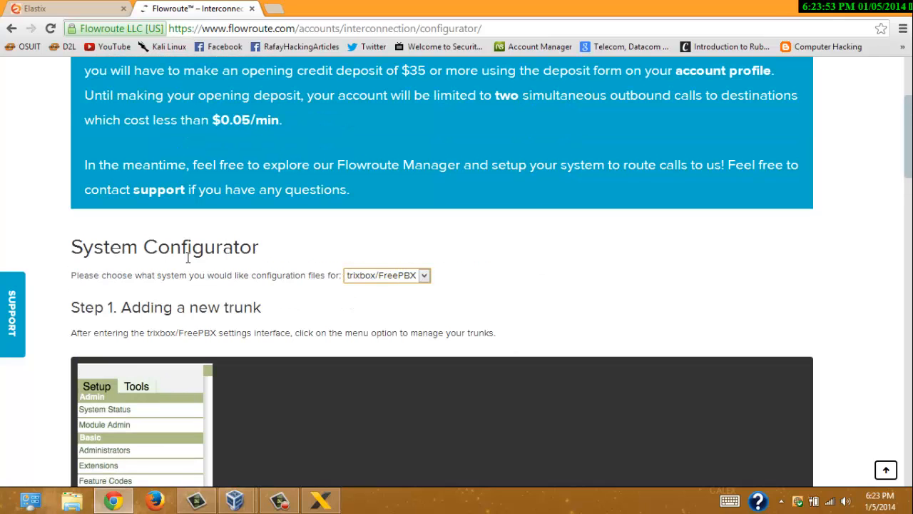
pyautogui.click(406, 277)
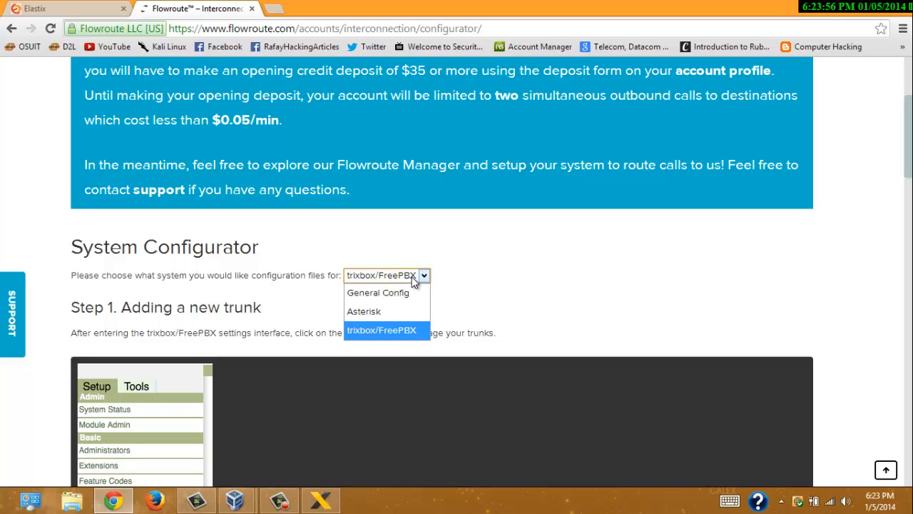
pyautogui.click(405, 278)
pyautogui.click(78, 7)
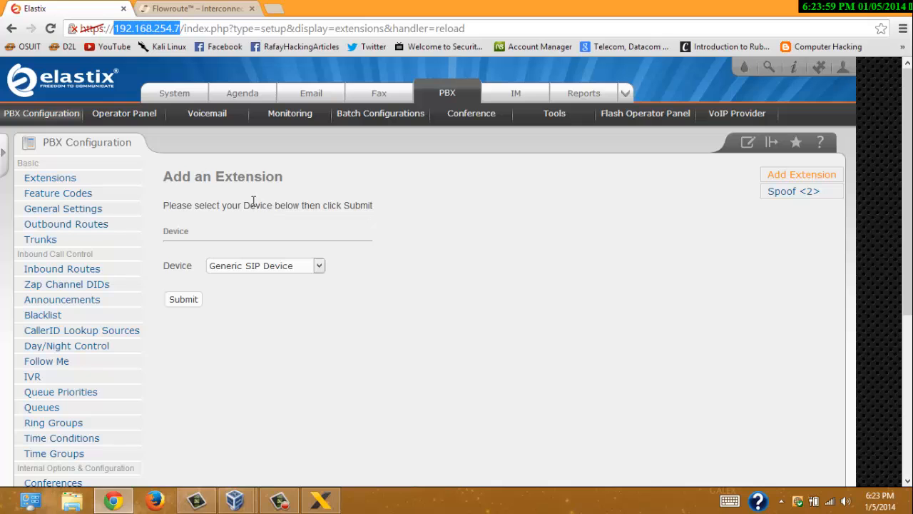
# - Open a blank Add SIP Trunk form from Elastix's Trunks page
pyautogui.click(49, 241)
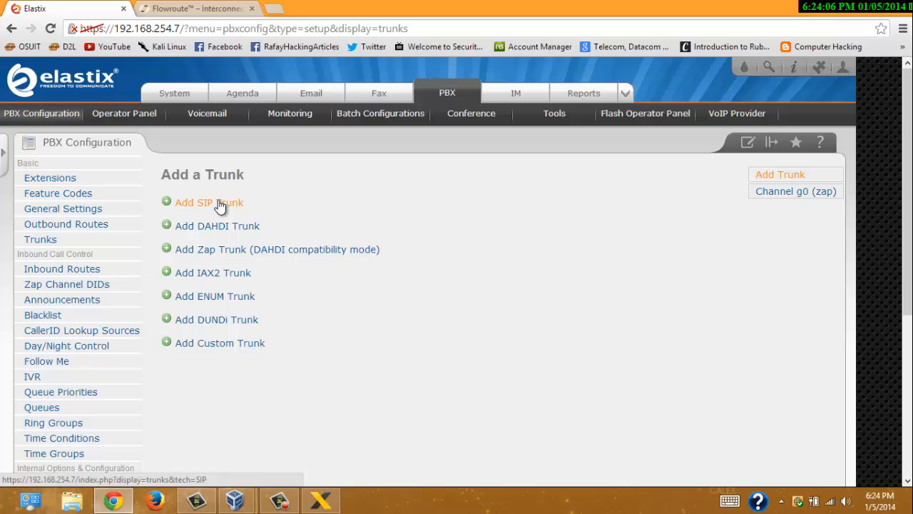
pyautogui.click(220, 204)
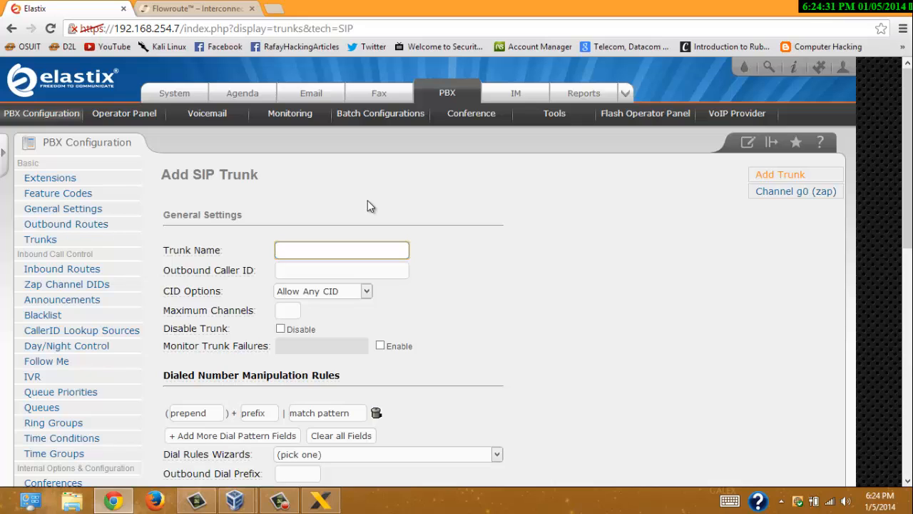
pyautogui.click(368, 269)
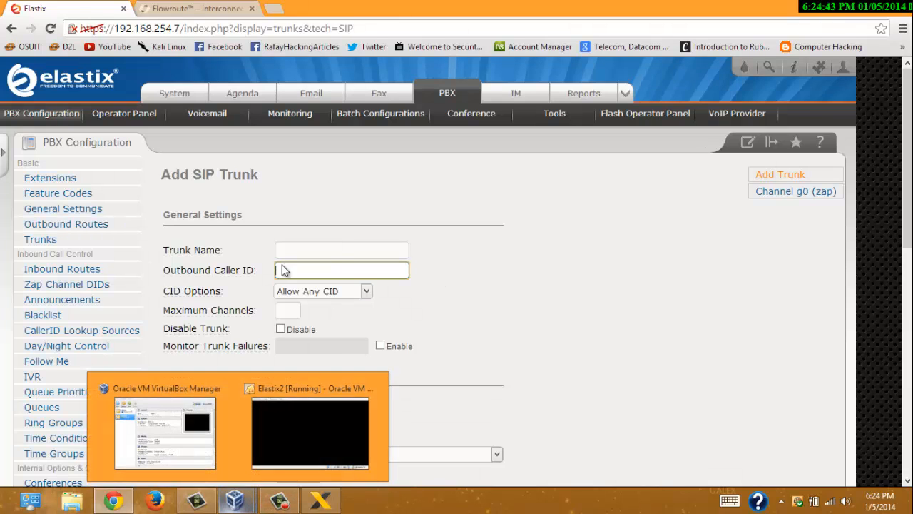
pyautogui.click(197, 9)
# - Copy Flowroute's Step 2 settings block, from type=friend through fromdomain
pyautogui.scroll(-5, 506, 330)
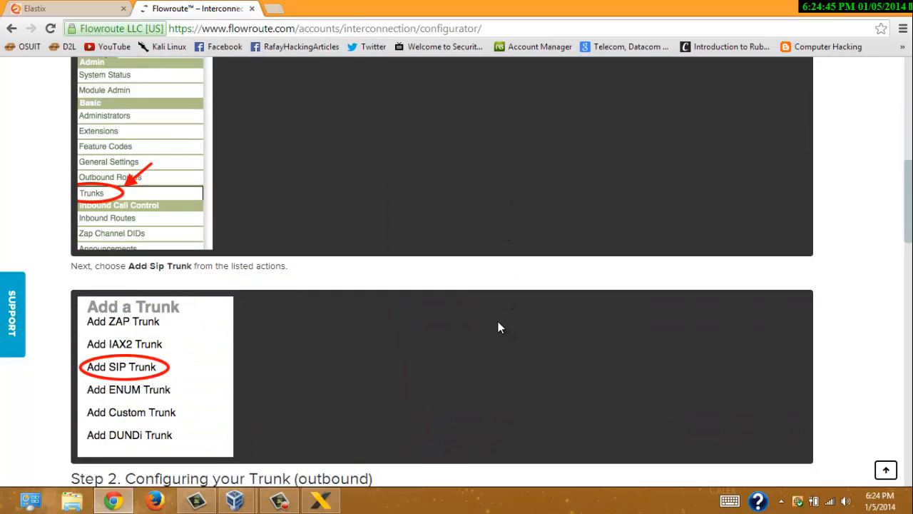
pyautogui.scroll(-5, 446, 316)
pyautogui.scroll(2, 111, 160)
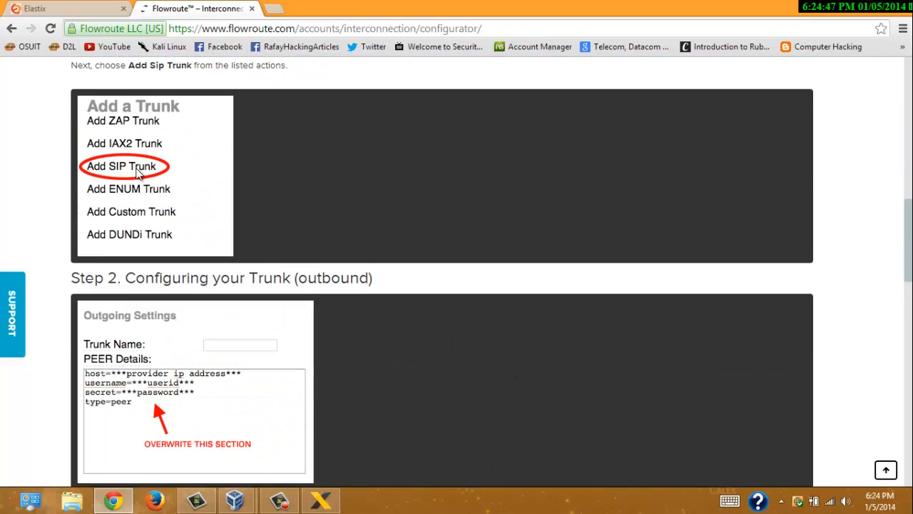
pyautogui.scroll(-2, 428, 307)
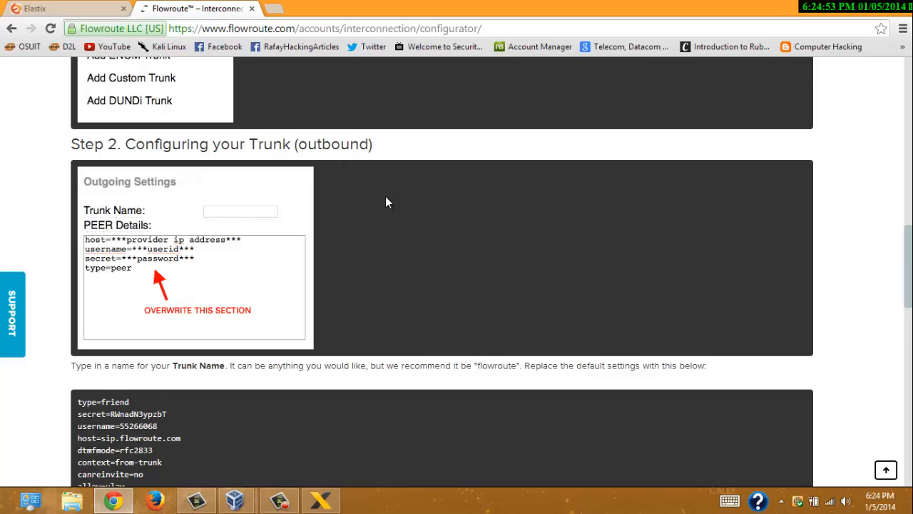
pyautogui.scroll(-2, 385, 200)
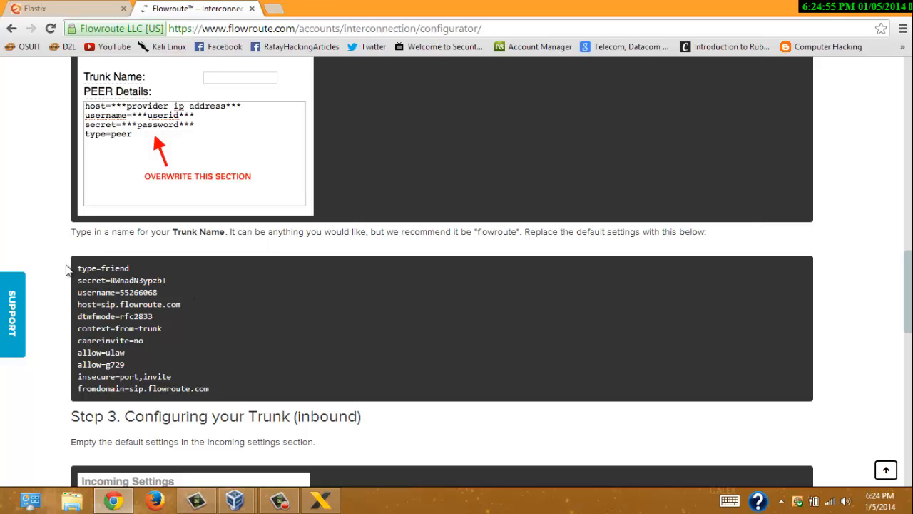
pyautogui.moveTo(76, 268); pyautogui.dragTo(218, 389)
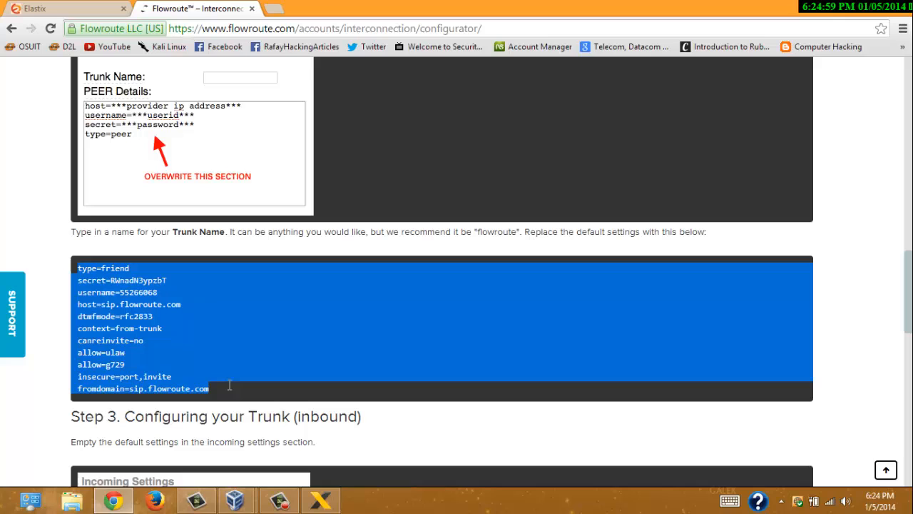
pyautogui.rightClick(210, 338)
pyautogui.click(251, 347)
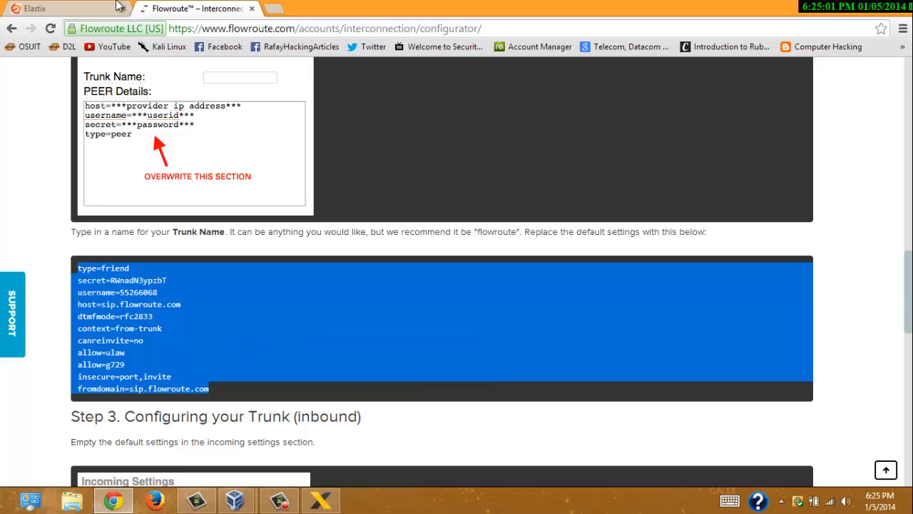
pyautogui.click(74, 8)
# - Replace the trunk's default PEER Details with the copied Flowroute settings
pyautogui.scroll(-4, 516, 315)
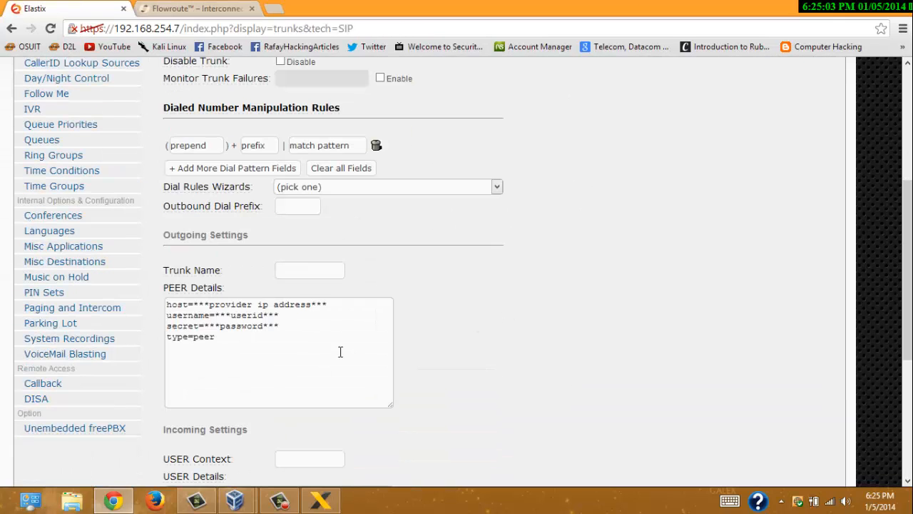
pyautogui.moveTo(168, 304); pyautogui.dragTo(273, 377)
pyautogui.rightClick(300, 340)
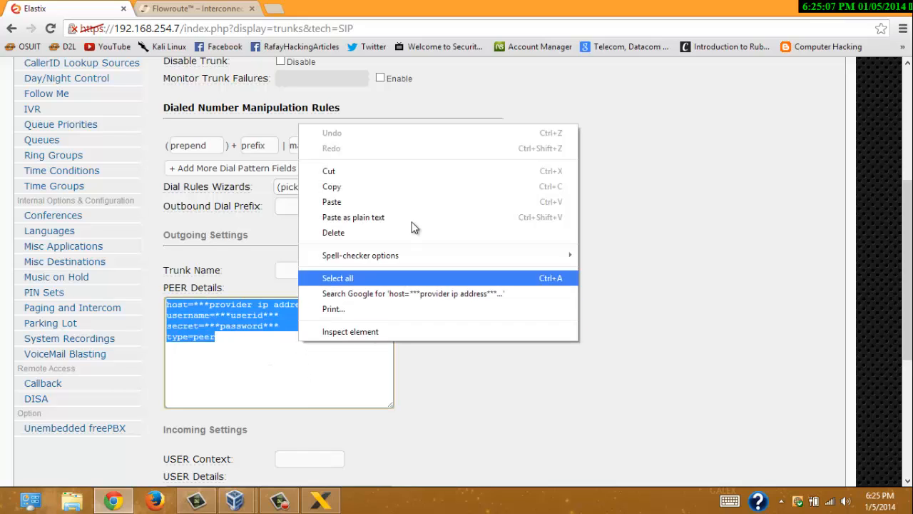
pyautogui.click(418, 202)
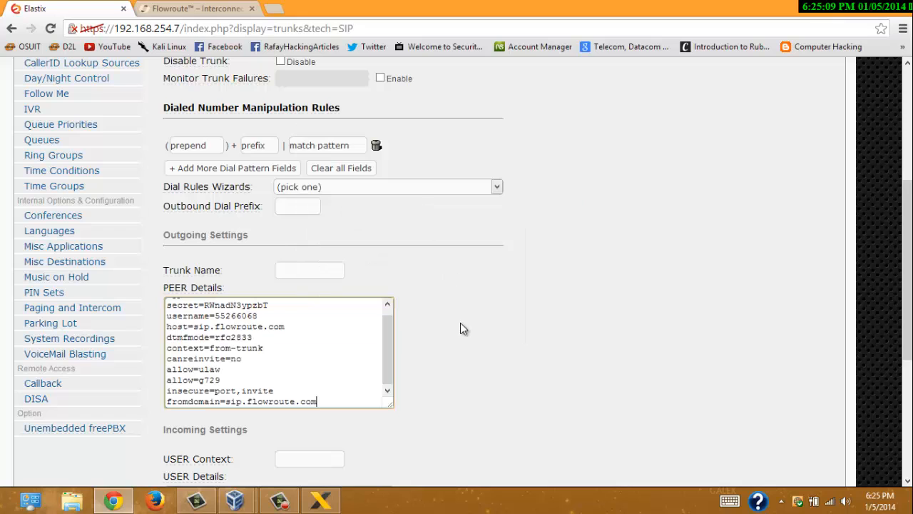
pyautogui.moveTo(389, 351); pyautogui.dragTo(390, 315)
pyautogui.scroll(-4, 408, 315)
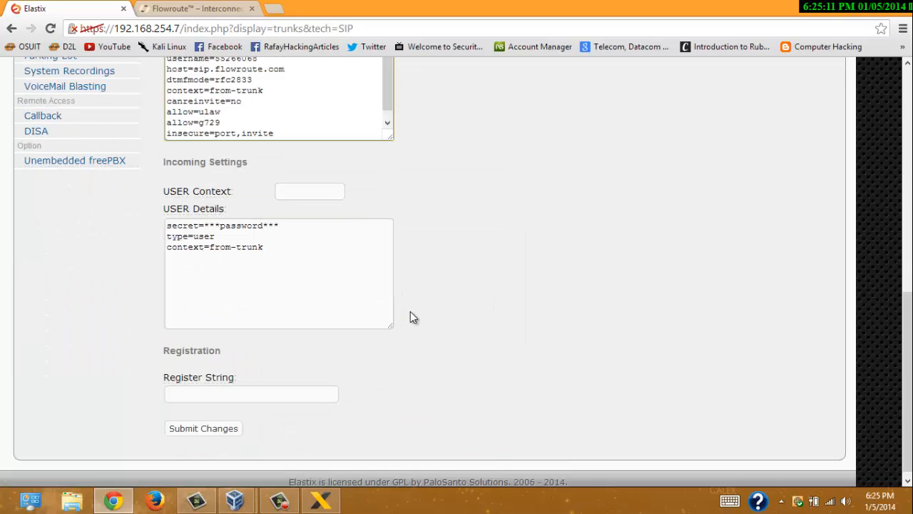
pyautogui.scroll(2, 433, 307)
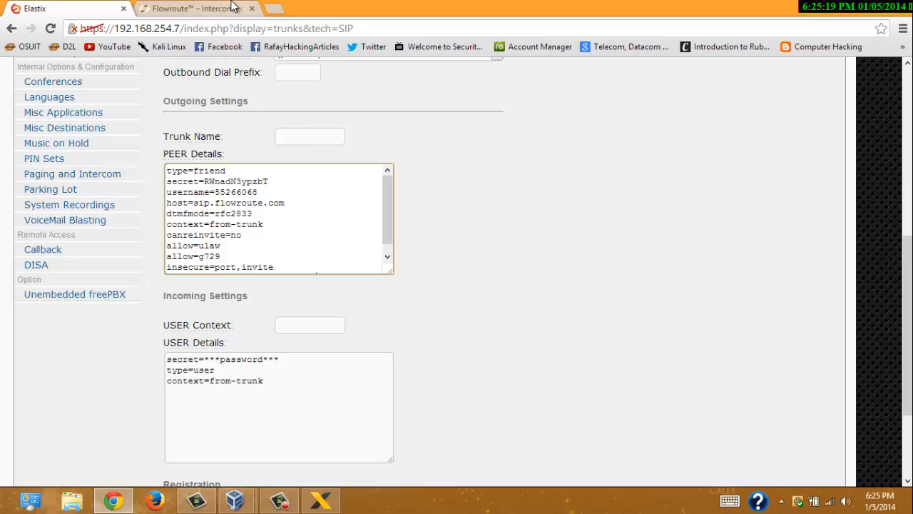
# - Copy Flowroute's register string and paste it into the trunk's Register String field
pyautogui.click(207, 8)
pyautogui.scroll(-5, 432, 371)
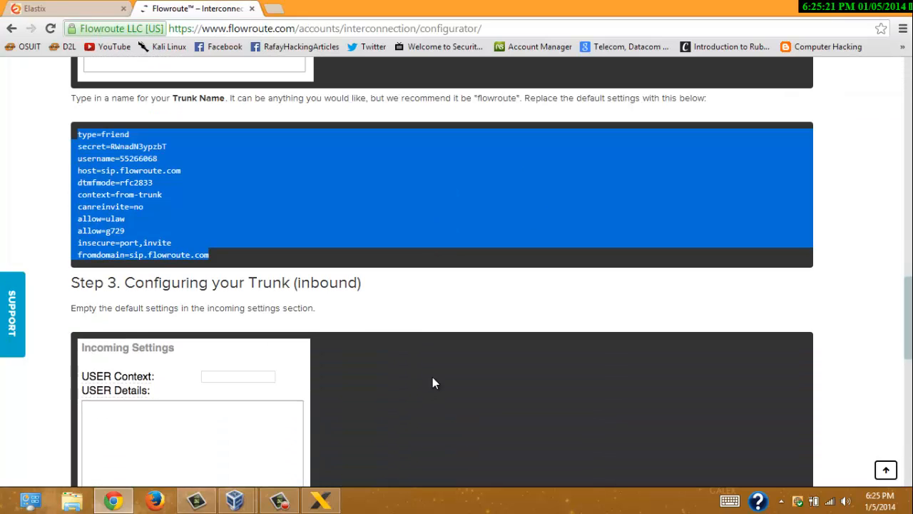
pyautogui.scroll(-4, 420, 361)
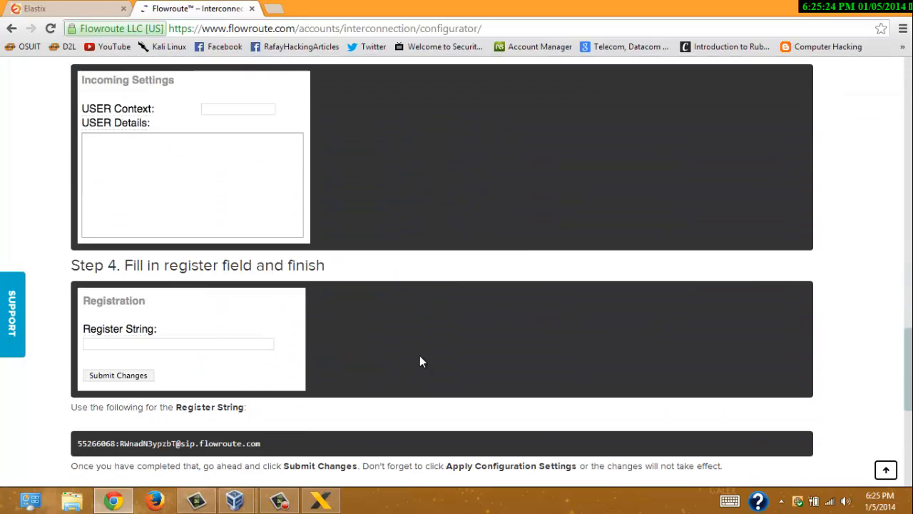
pyautogui.tripleClick(259, 243)
pyautogui.rightClick(259, 242)
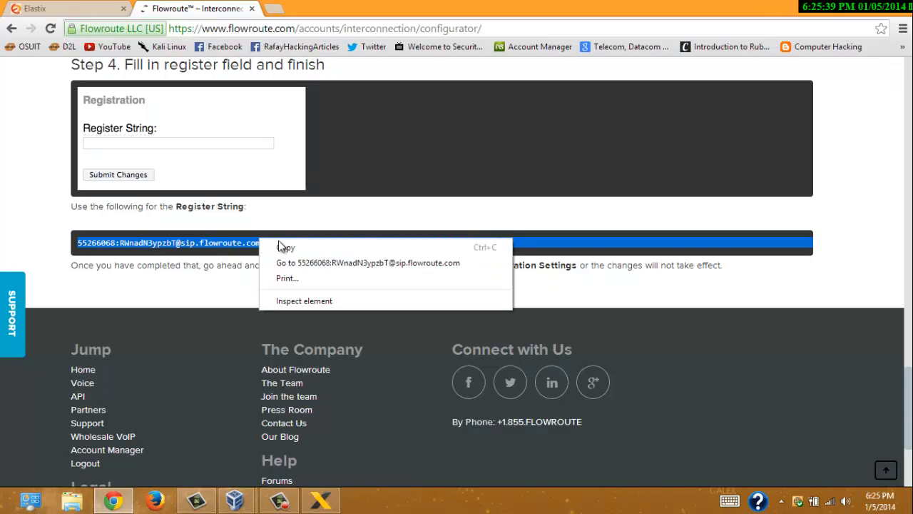
pyautogui.click(275, 247)
pyautogui.hotkey('ctrl', 'Tab')
pyautogui.scroll(-2, 446, 332)
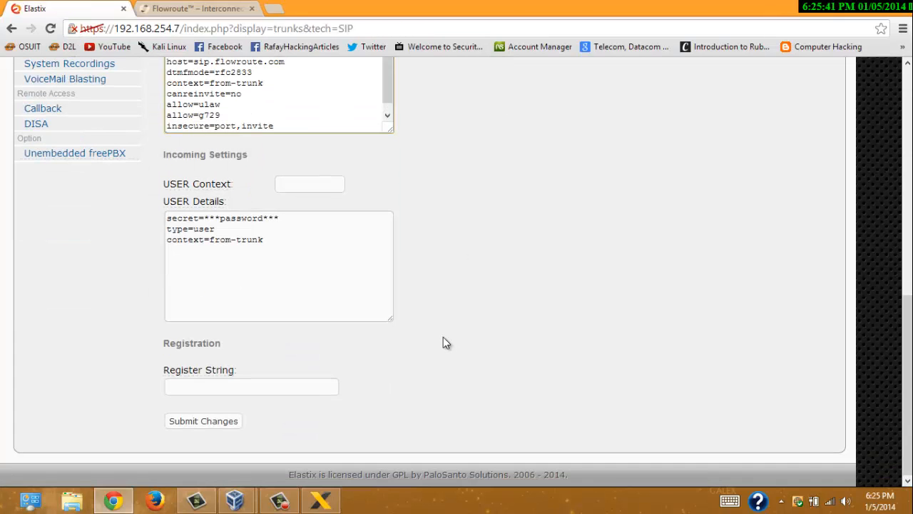
pyautogui.click(318, 386)
pyautogui.rightClick(317, 386)
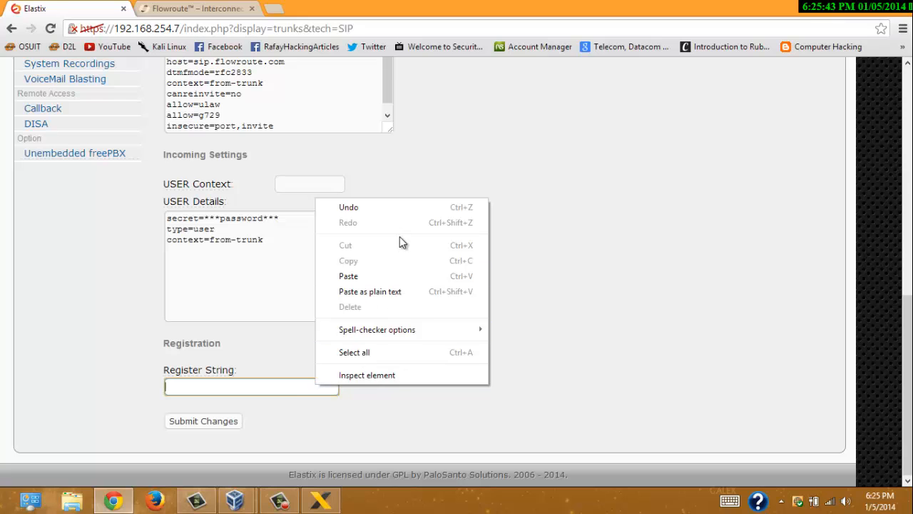
pyautogui.click(399, 279)
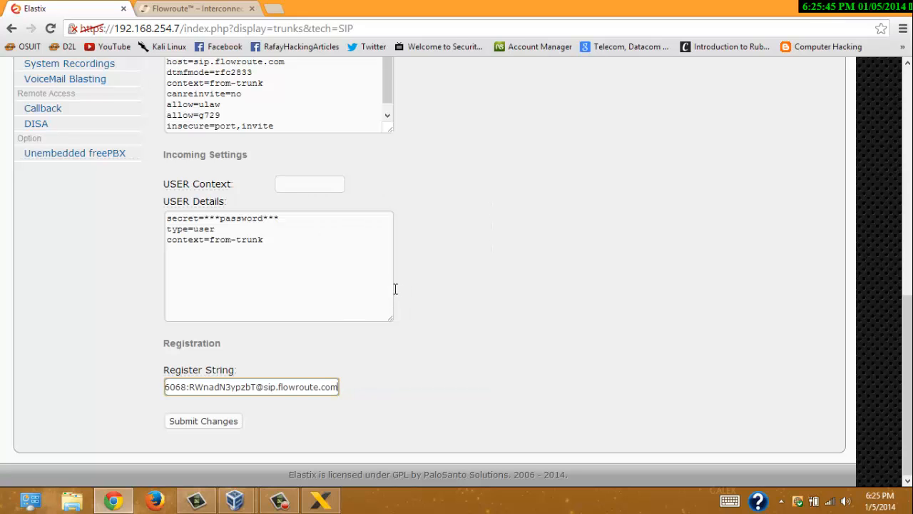
pyautogui.scroll(6, 437, 317)
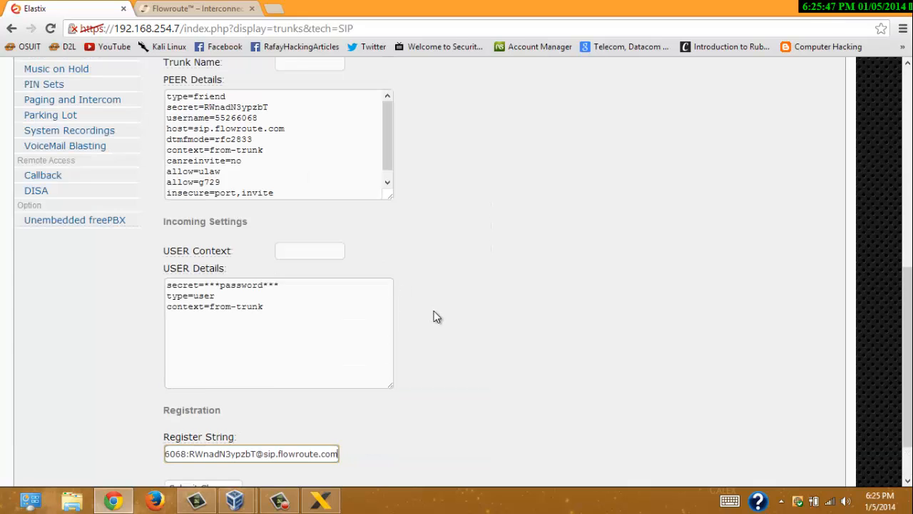
pyautogui.scroll(-4, 437, 318)
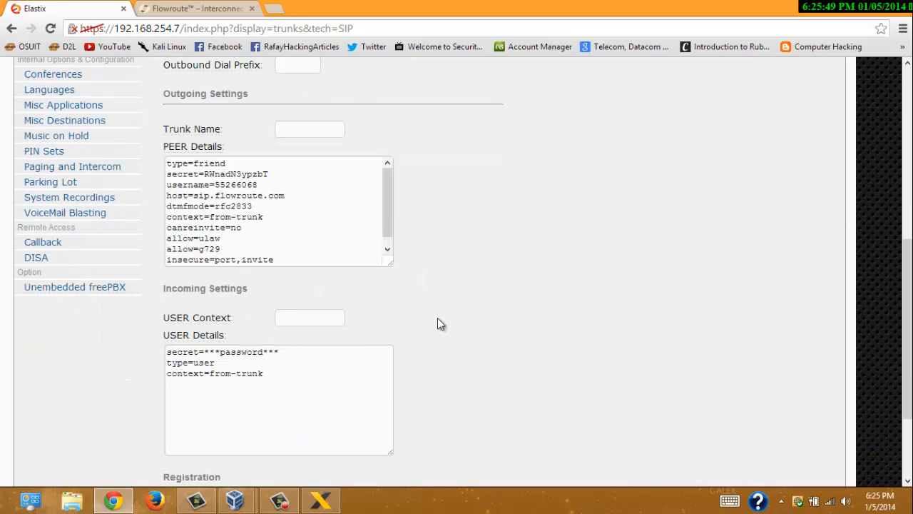
pyautogui.scroll(4, 440, 323)
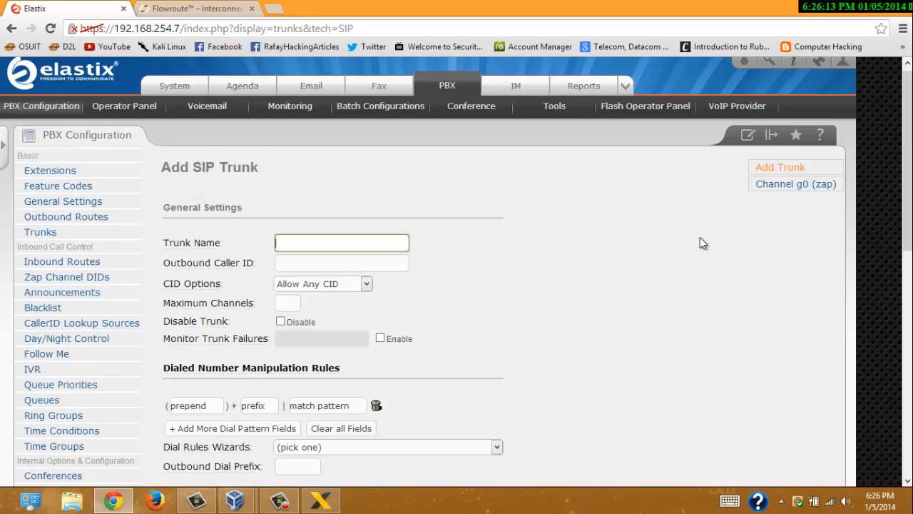
# - Name the trunk flowroute, replacing the mistyped 22
pyautogui.write('22')
pyautogui.click(696, 246)
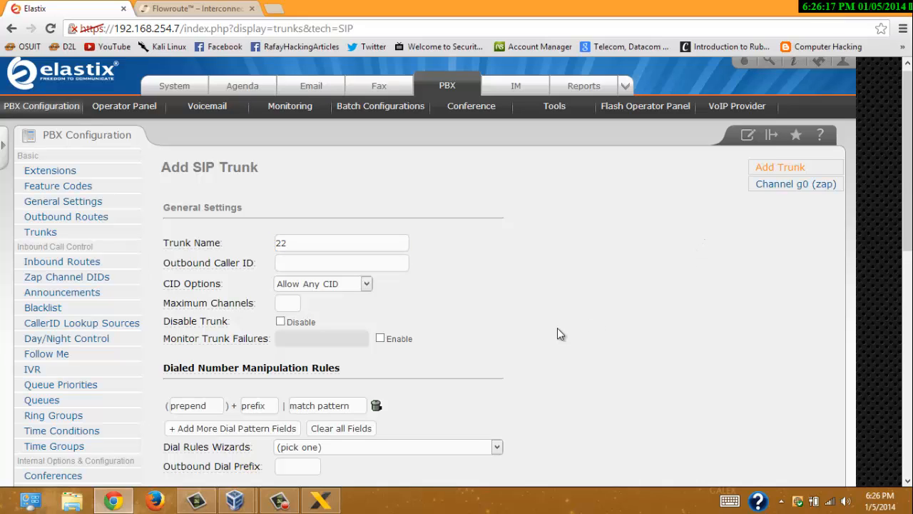
pyautogui.doubleClick(400, 239)
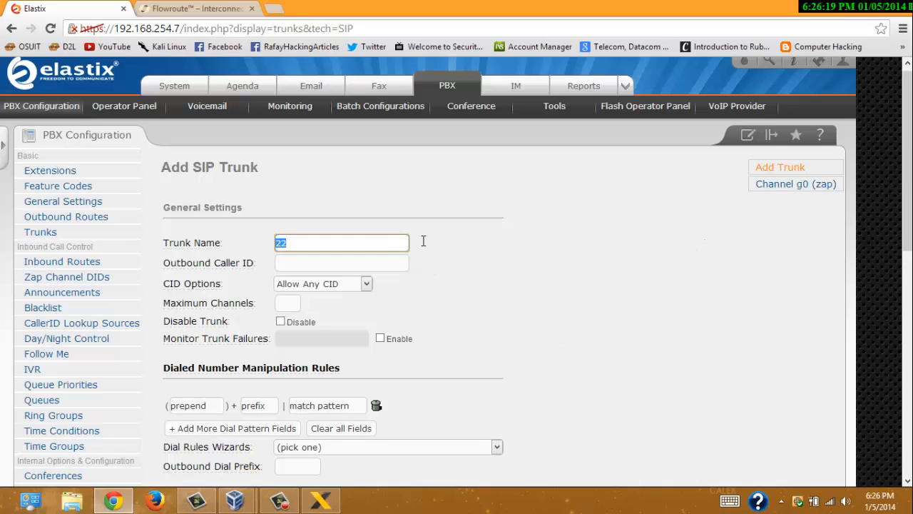
pyautogui.write('flowroute')
# - Clear the default USER Details text and submit the trunk
pyautogui.scroll(-6, 514, 357)
pyautogui.moveTo(353, 431); pyautogui.dragTo(21, 294)
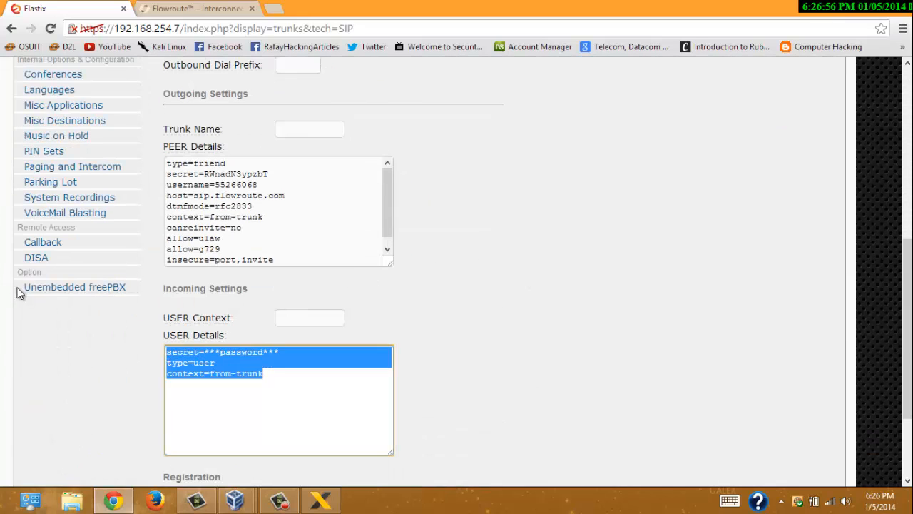
pyautogui.press('Delete')
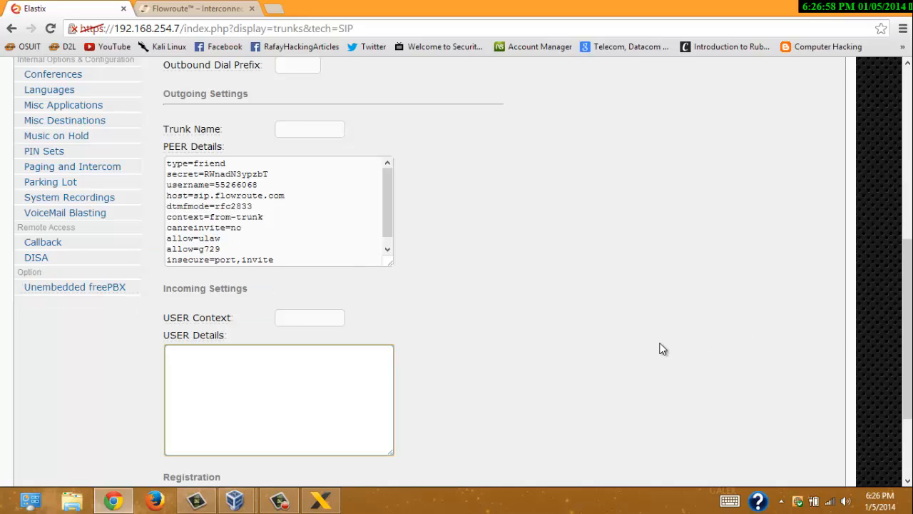
pyautogui.scroll(-3, 642, 350)
pyautogui.click(203, 425)
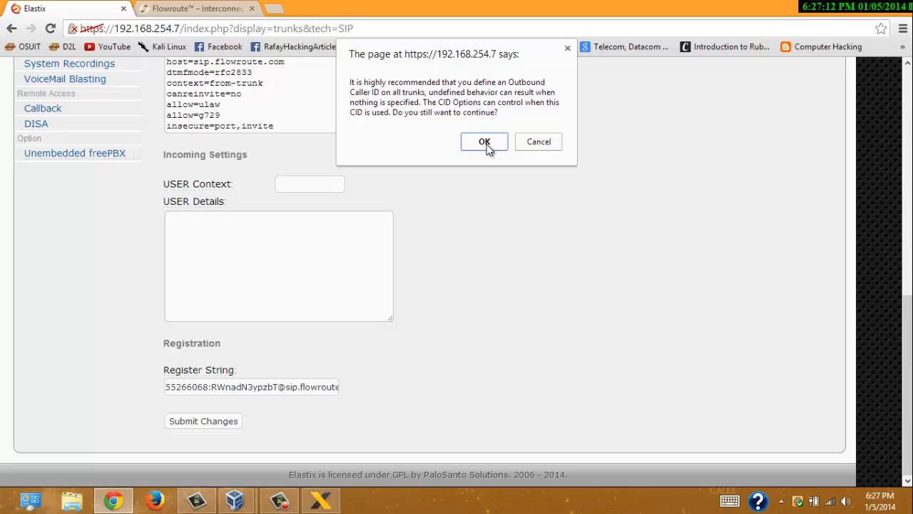
# - Dismiss the caller ID and invalid trunk name alerts, then rename the trunk flowroute2
pyautogui.click(486, 143)
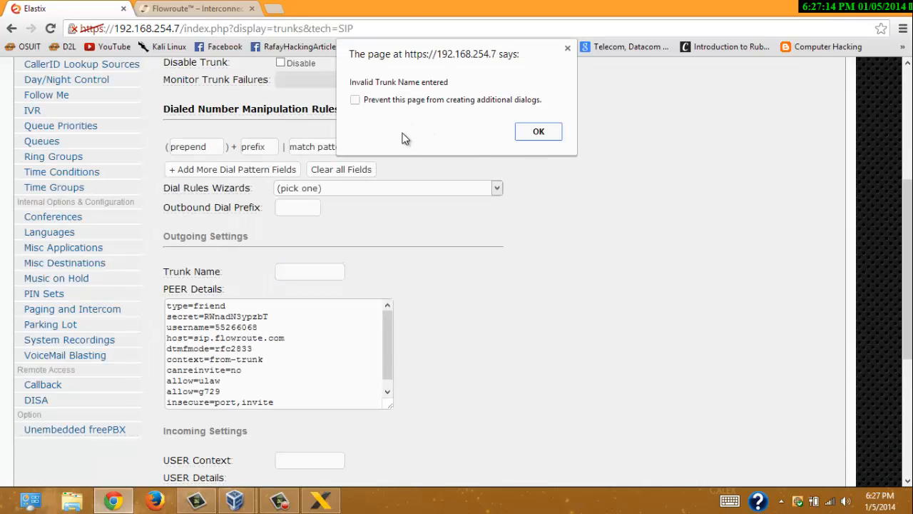
pyautogui.click(538, 133)
pyautogui.scroll(4, 460, 171)
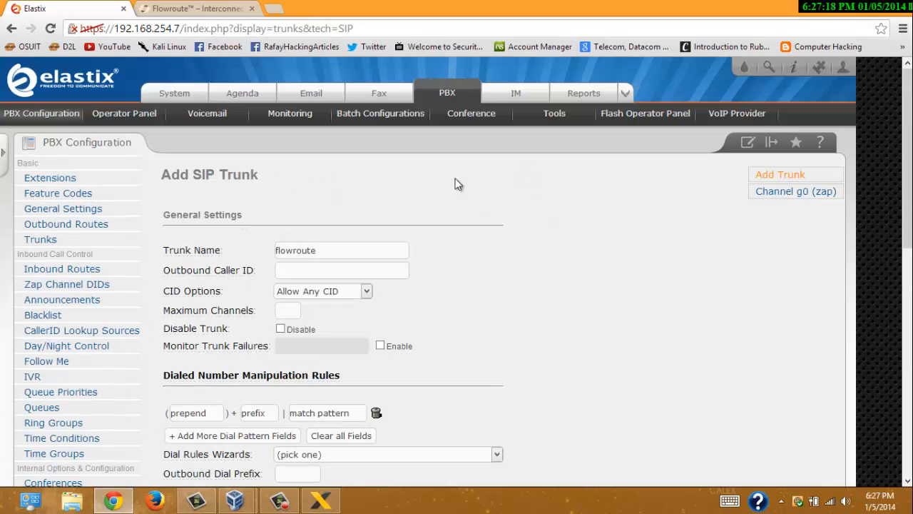
pyautogui.click(351, 250)
pyautogui.write('2')
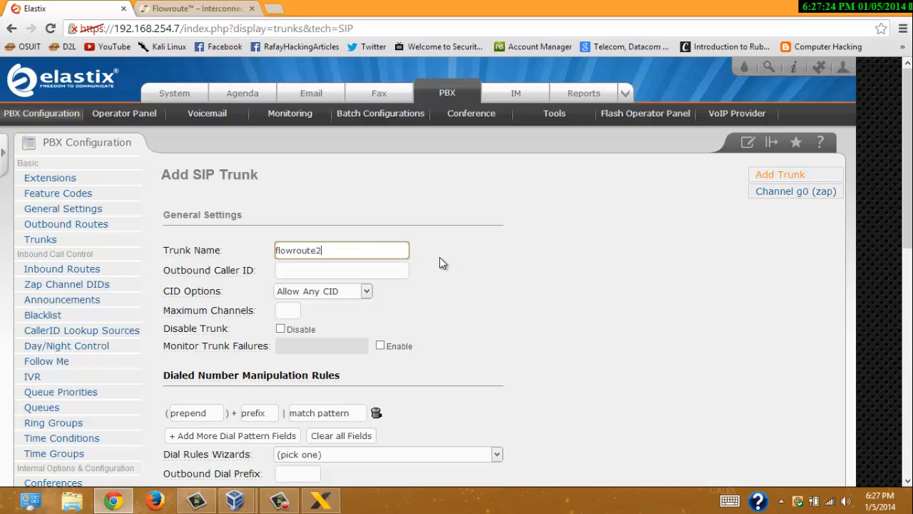
# - Resubmit, dismiss both alerts again, and enter flowroute as the outgoing trunk name
pyautogui.scroll(-12, 438, 269)
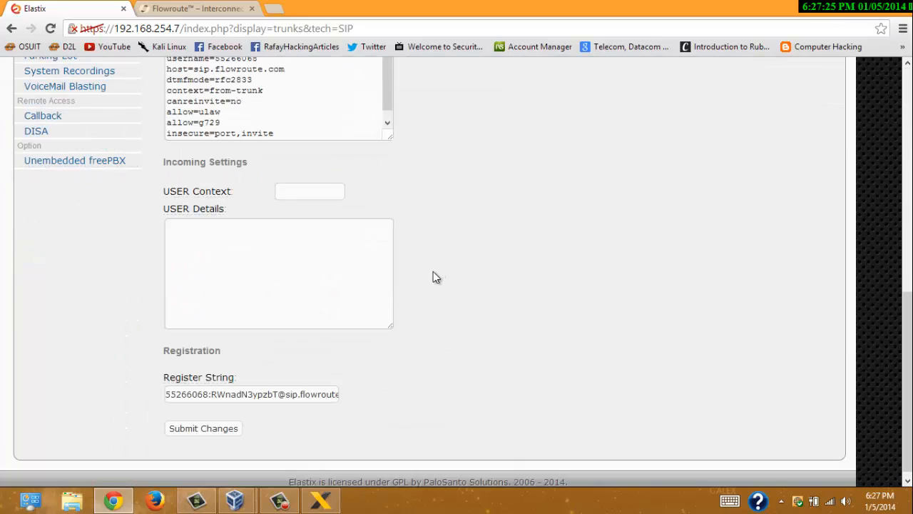
pyautogui.click(230, 430)
pyautogui.click(494, 145)
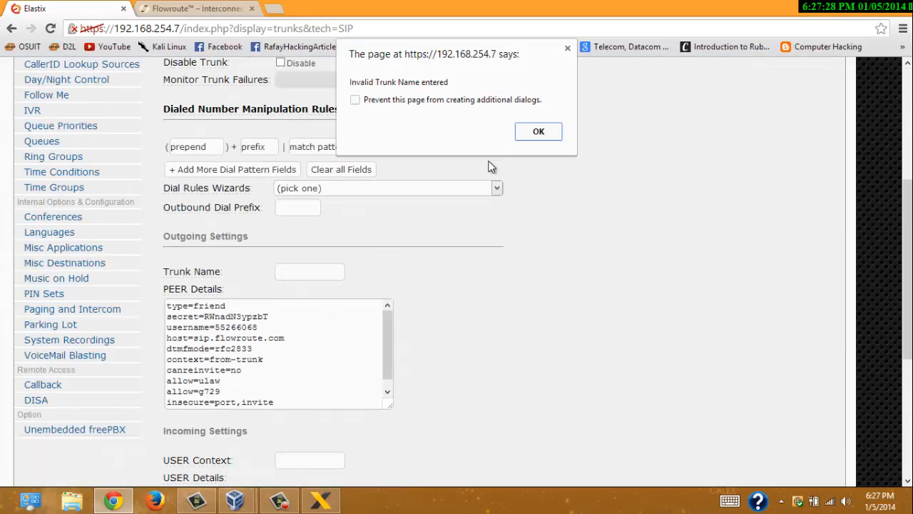
pyautogui.click(544, 133)
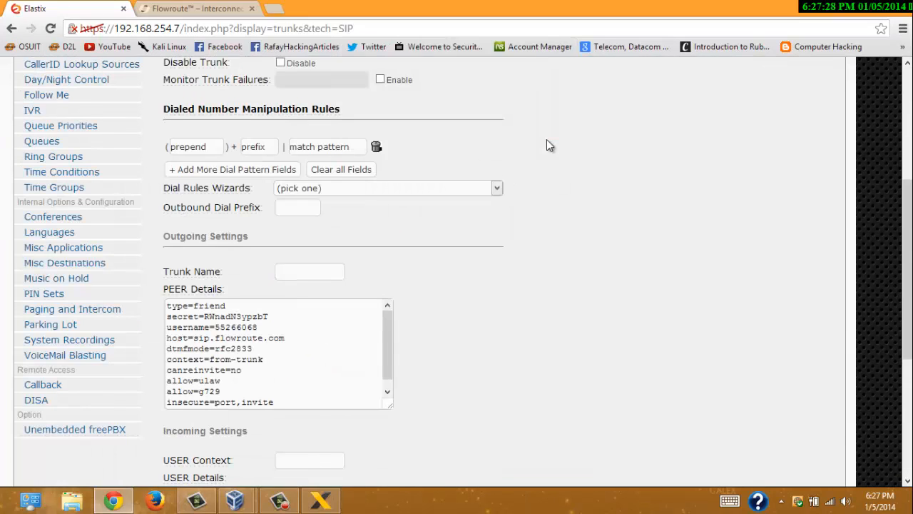
pyautogui.click(337, 273)
pyautogui.click(337, 290)
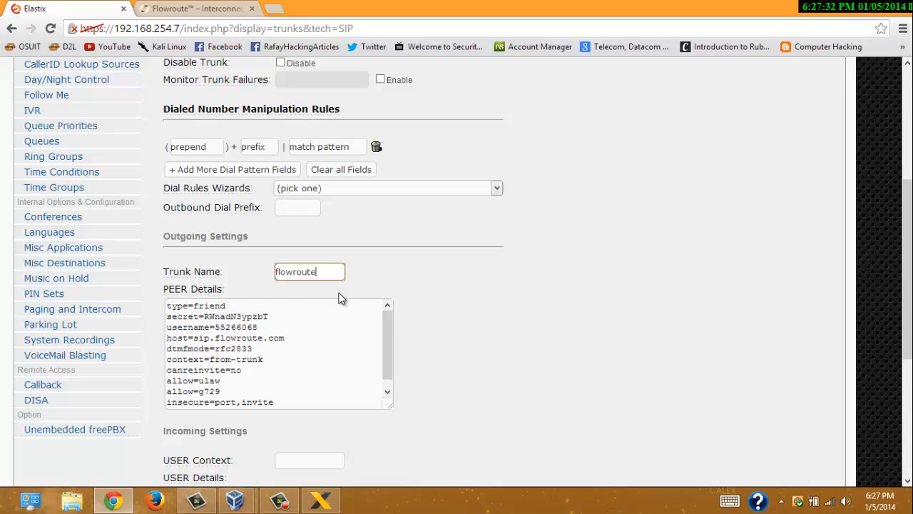
# - Make the outgoing trunk name flowroute2 and check both trunk name fields
pyautogui.write('2')
pyautogui.click(221, 8)
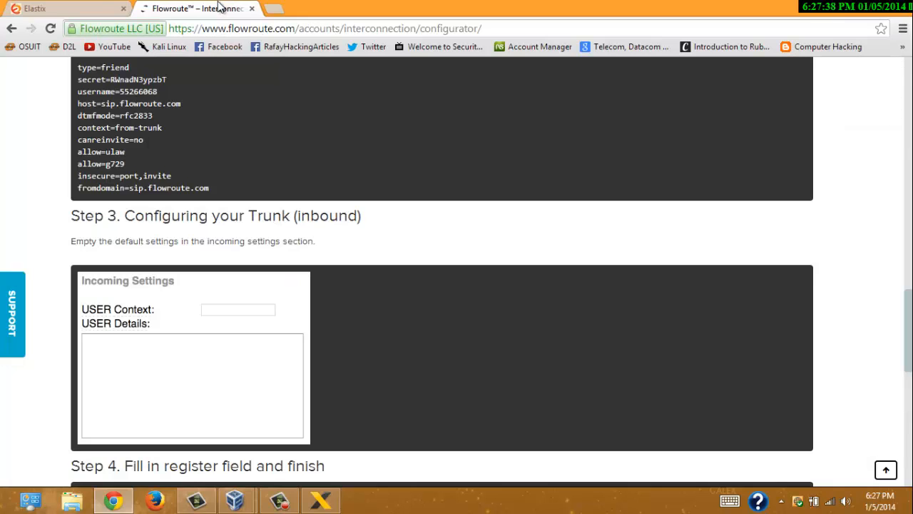
pyautogui.scroll(5, 387, 247)
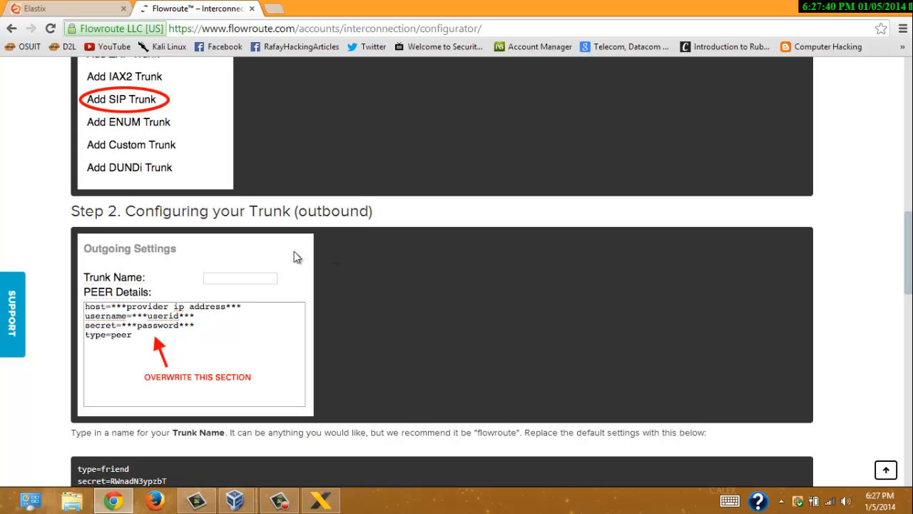
pyautogui.scroll(3, 214, 207)
pyautogui.scroll(-6, 228, 238)
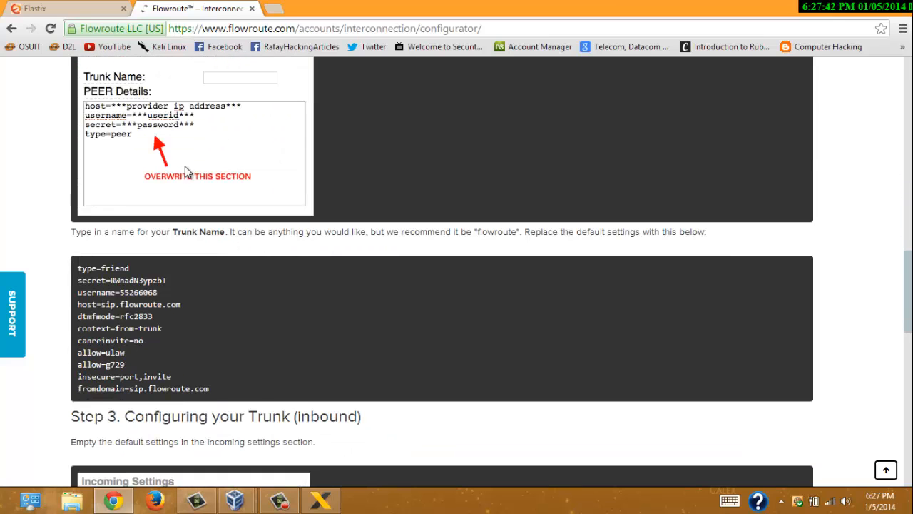
pyautogui.click(84, 7)
pyautogui.scroll(3, 495, 198)
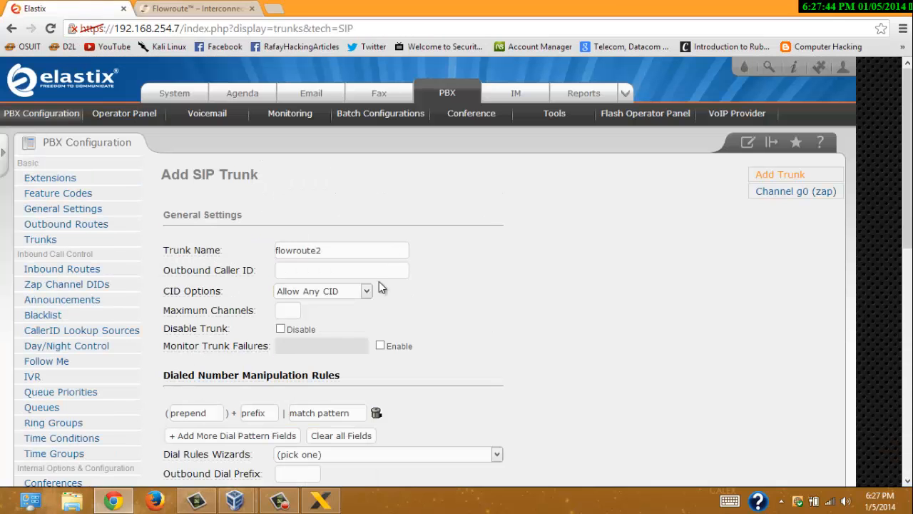
pyautogui.doubleClick(367, 249)
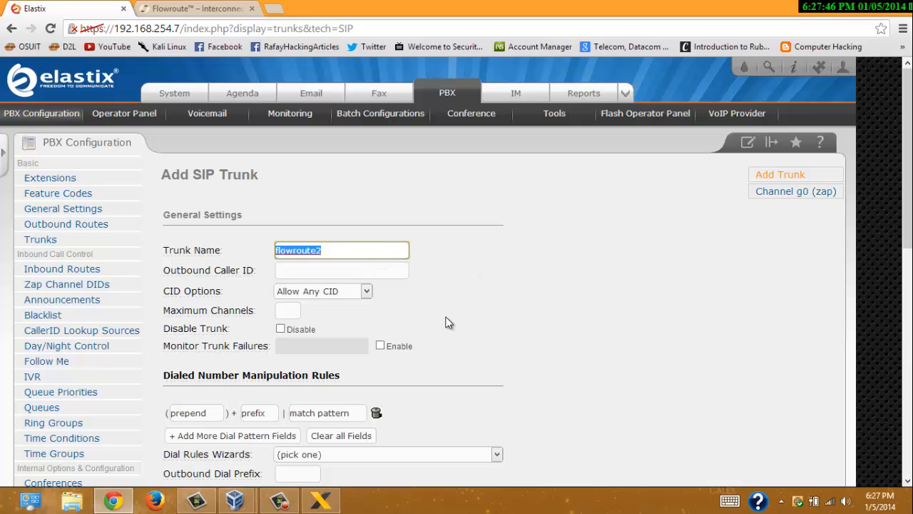
pyautogui.click(434, 294)
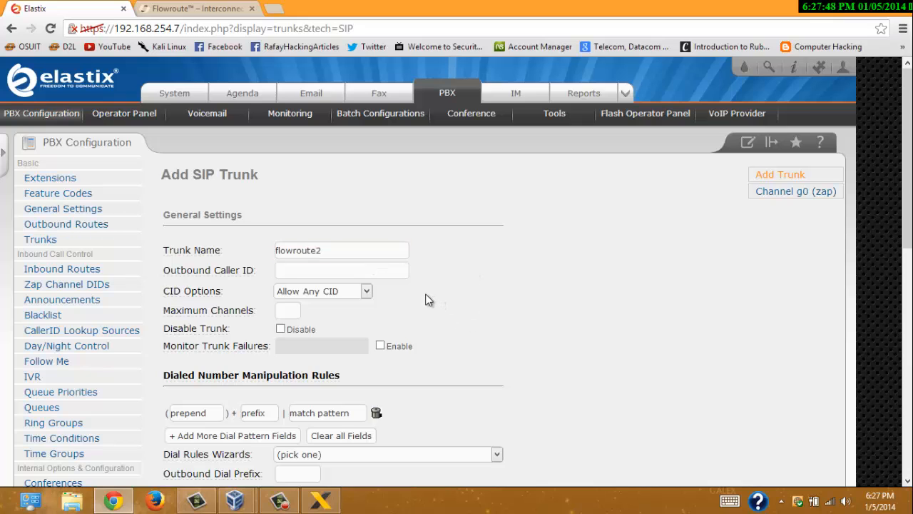
pyautogui.scroll(-2, 426, 302)
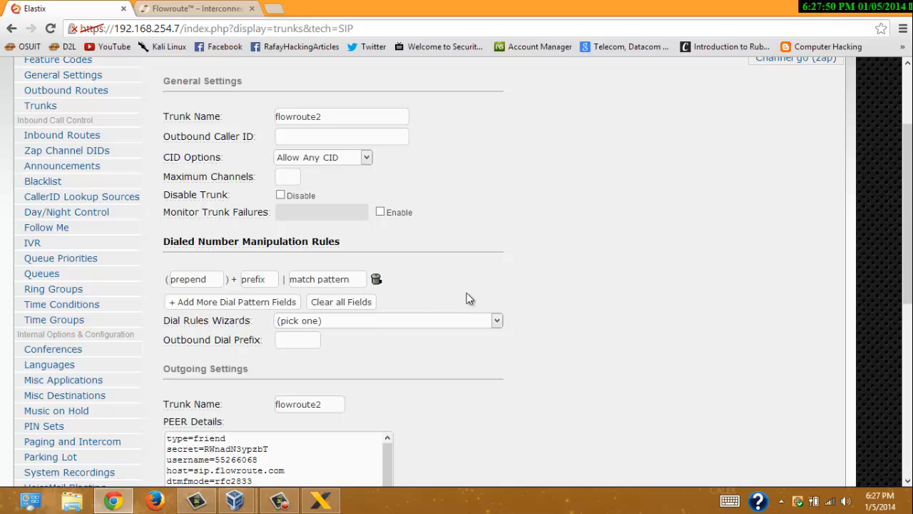
pyautogui.scroll(-3, 405, 294)
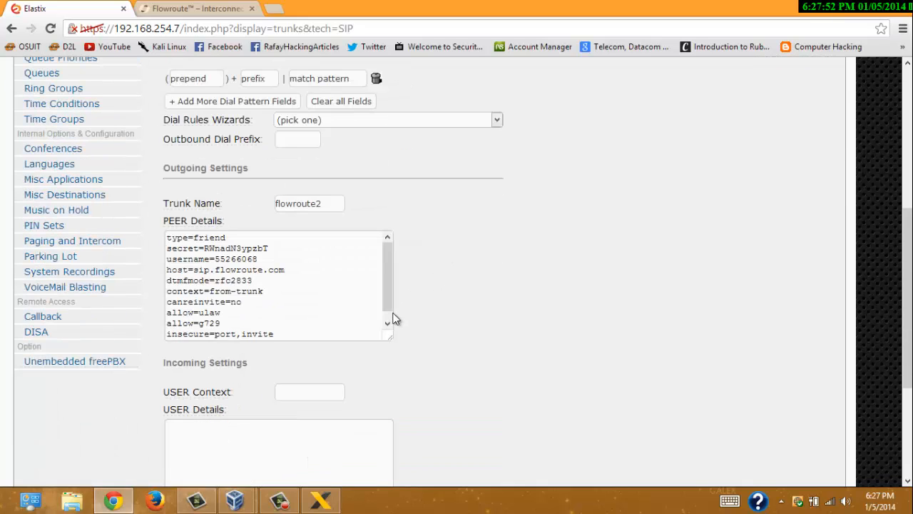
# - Copy Flowroute's recommended peer settings block for the outgoing peer details
pyautogui.click(193, 9)
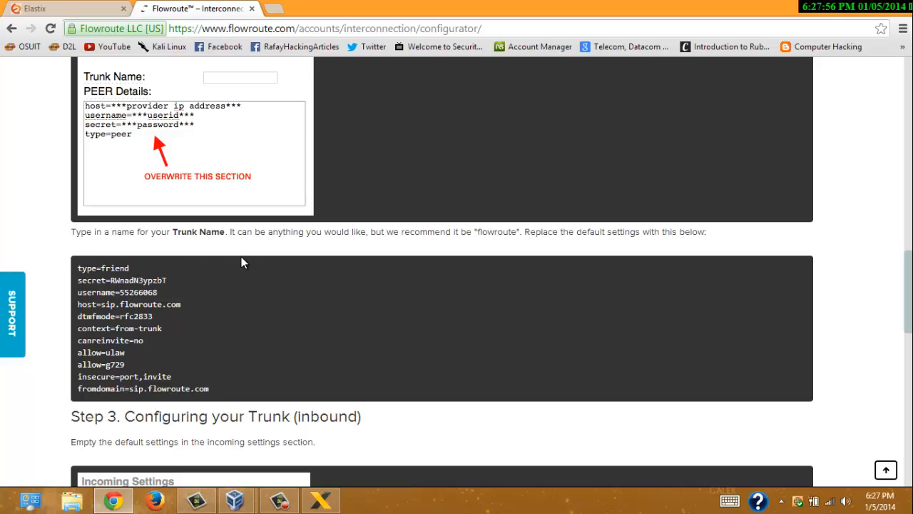
pyautogui.scroll(3, 235, 258)
pyautogui.scroll(-2, 249, 307)
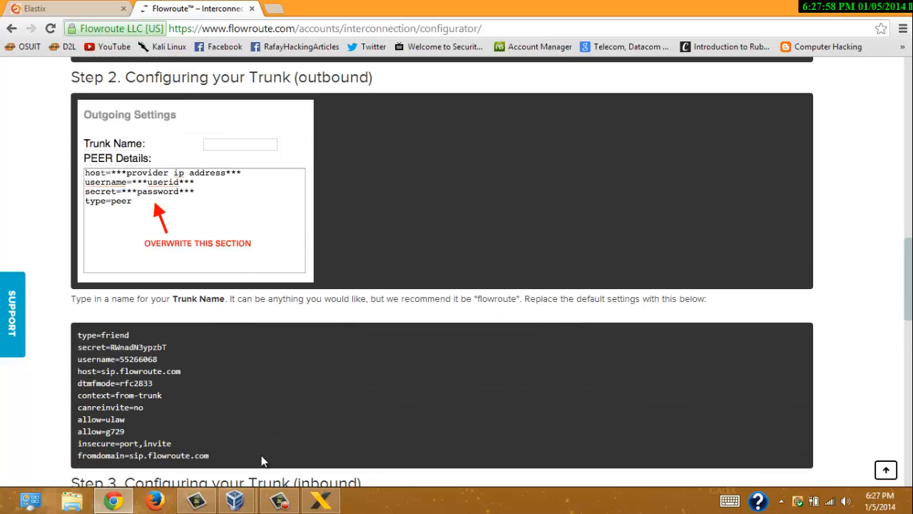
pyautogui.moveTo(261, 460); pyautogui.dragTo(64, 329)
pyautogui.rightClick(204, 352)
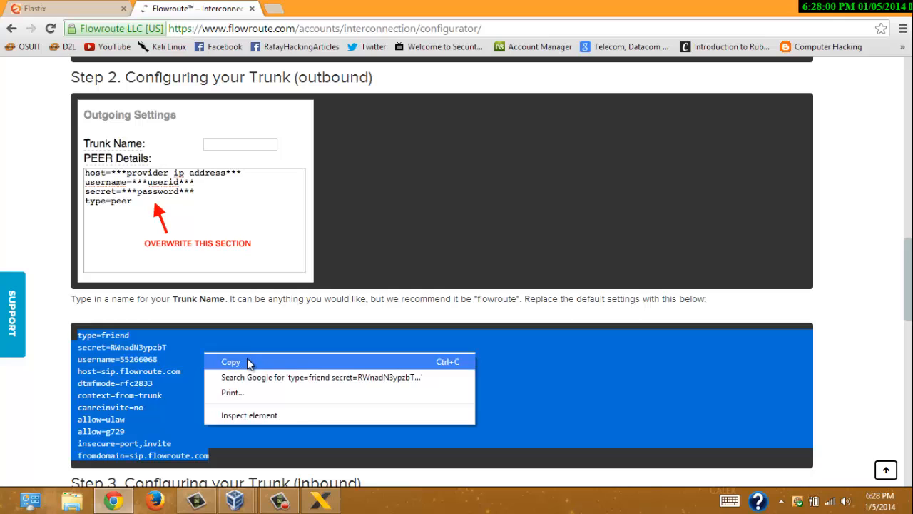
pyautogui.click(247, 360)
pyautogui.click(88, 5)
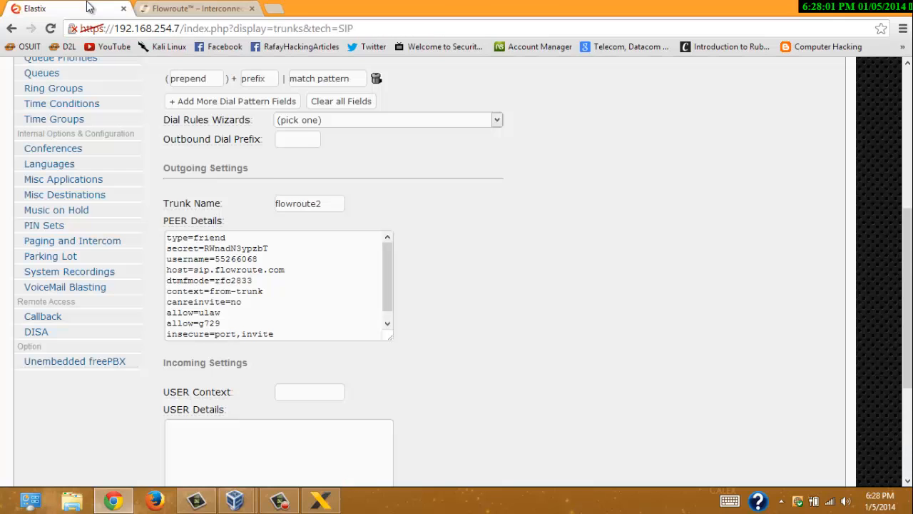
pyautogui.tripleClick(209, 248)
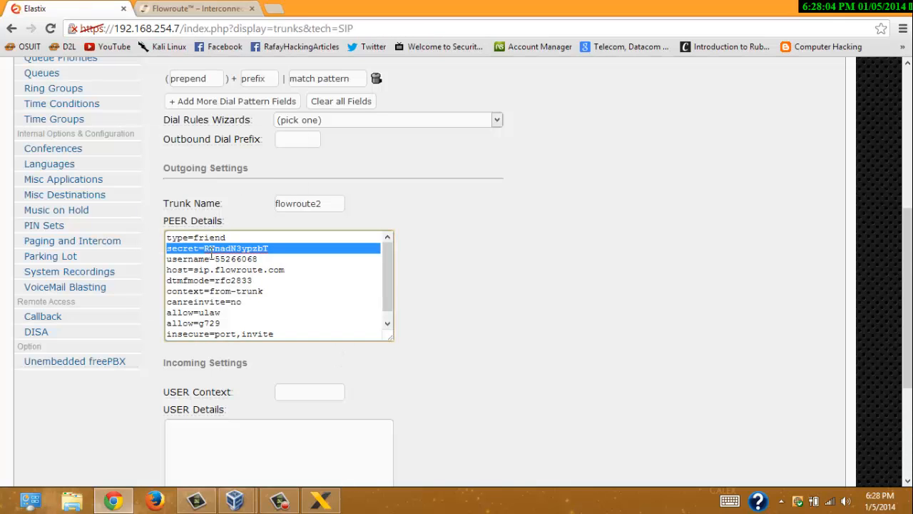
pyautogui.click(427, 271)
pyautogui.scroll(-3, 406, 277)
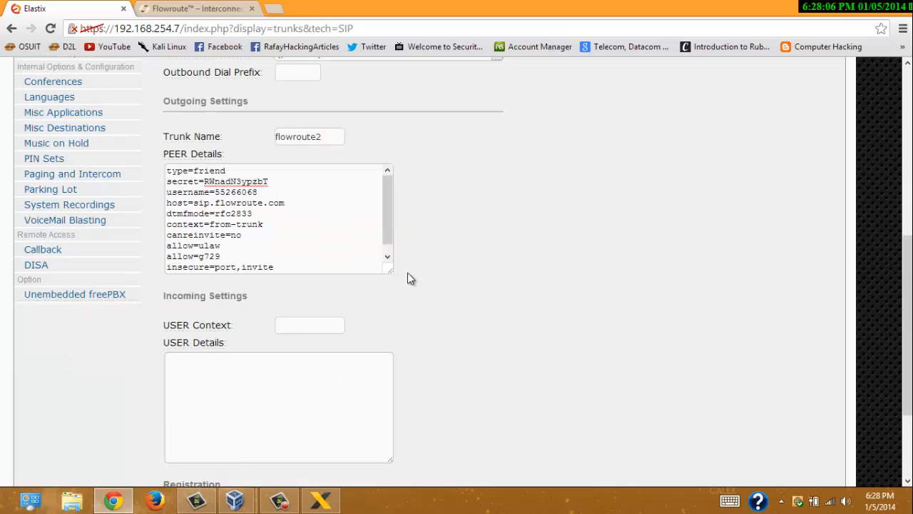
pyautogui.click(210, 241)
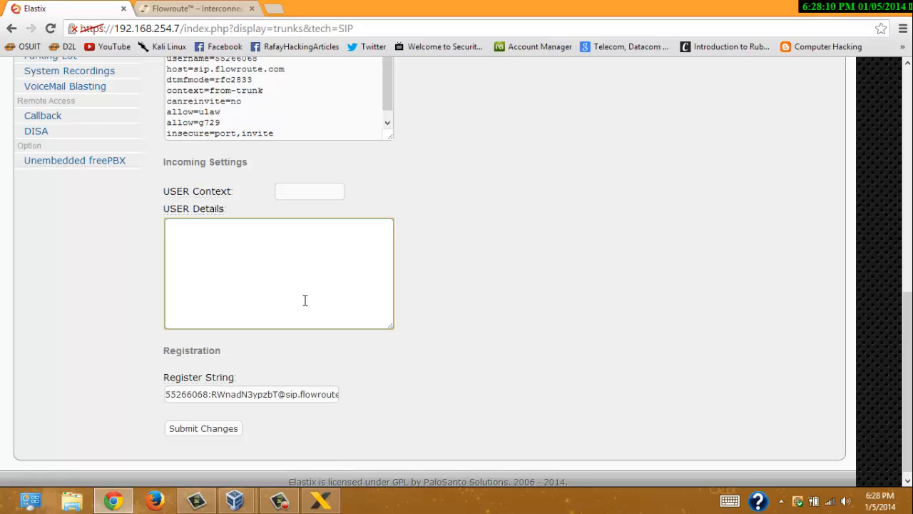
pyautogui.click(199, 14)
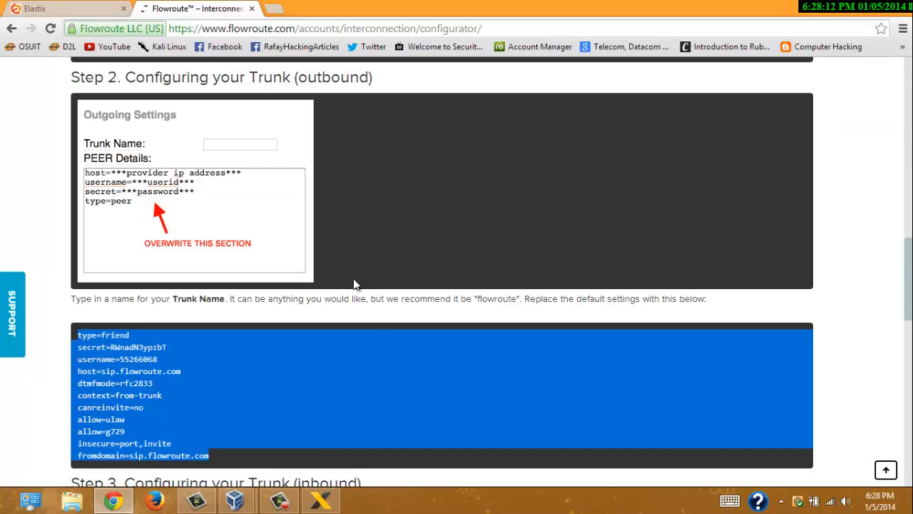
pyautogui.scroll(-10, 371, 347)
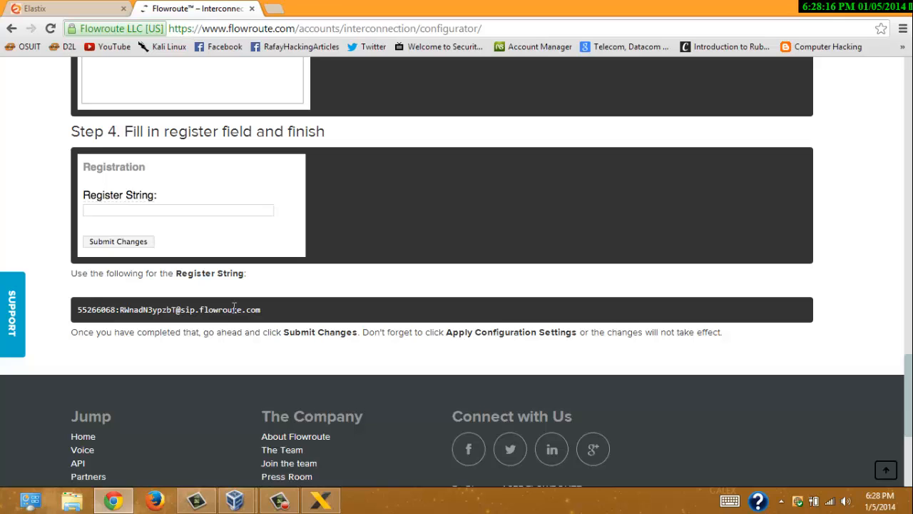
pyautogui.tripleClick(234, 308)
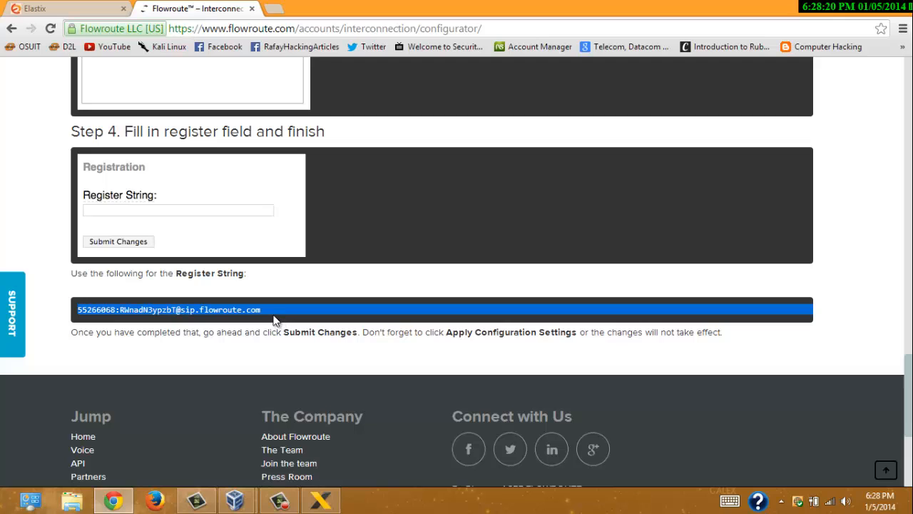
pyautogui.click(73, 5)
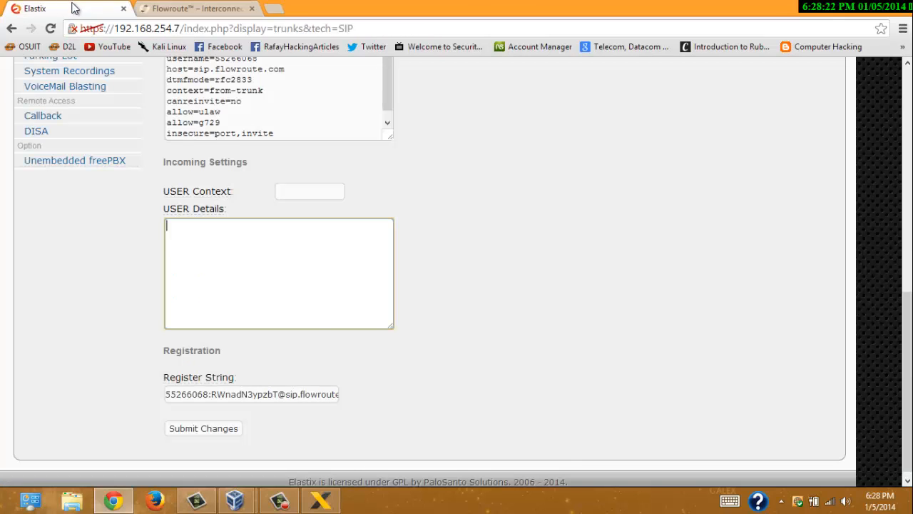
pyautogui.tripleClick(240, 395)
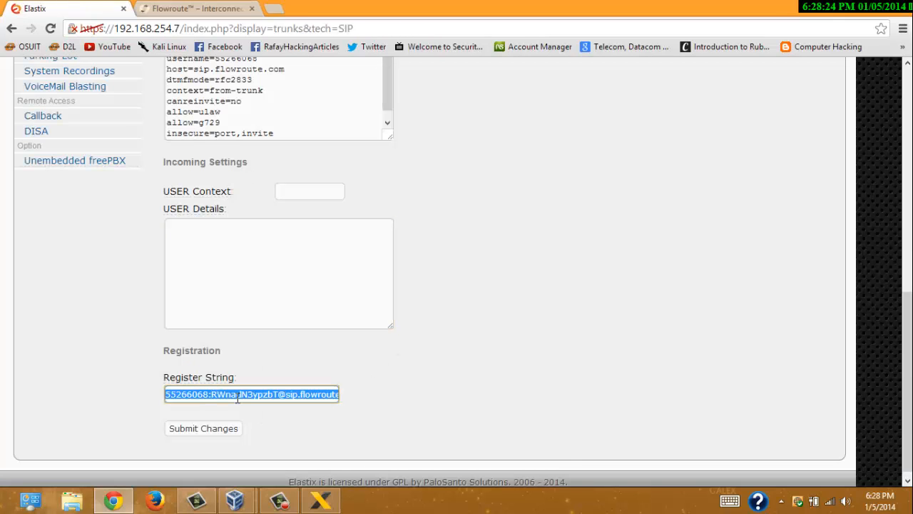
# - Submit the flowroute2 trunk despite the caller ID warning and apply the configuration changes
pyautogui.click(205, 431)
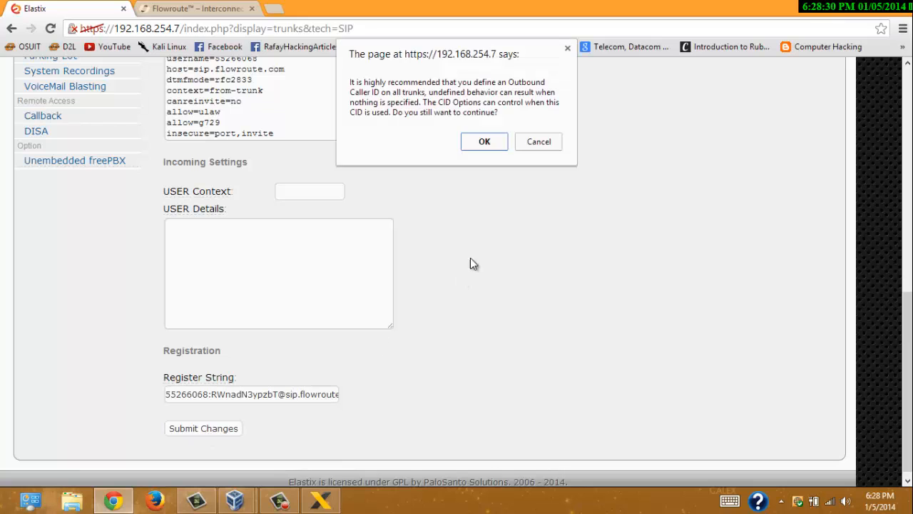
pyautogui.click(485, 141)
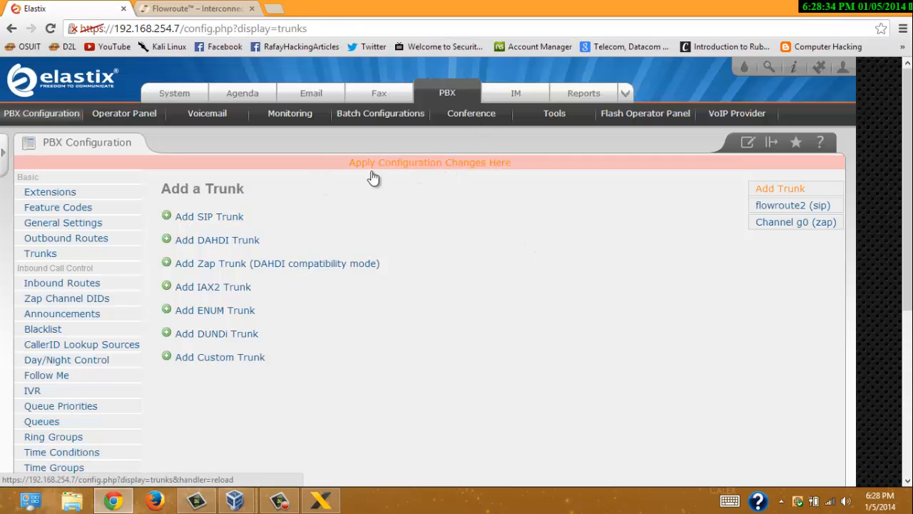
pyautogui.click(431, 167)
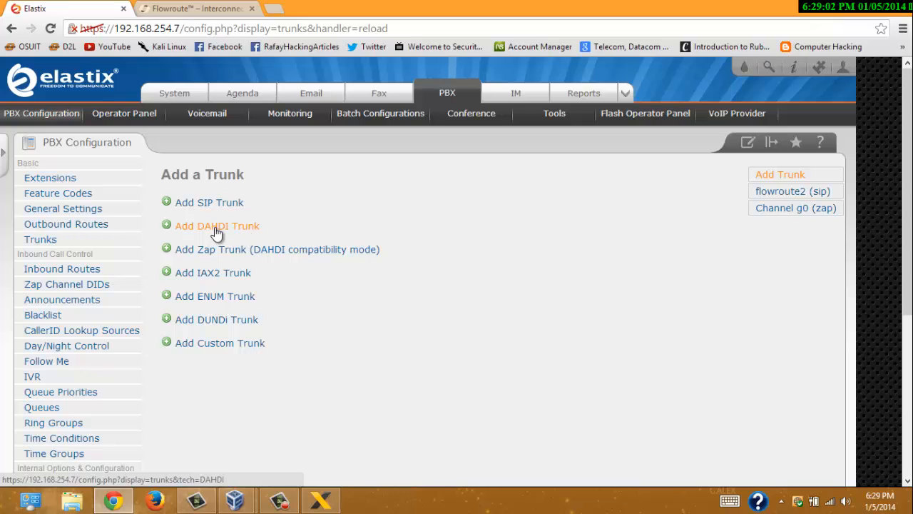
# - Open the 9_outside outbound route for editing
pyautogui.click(102, 227)
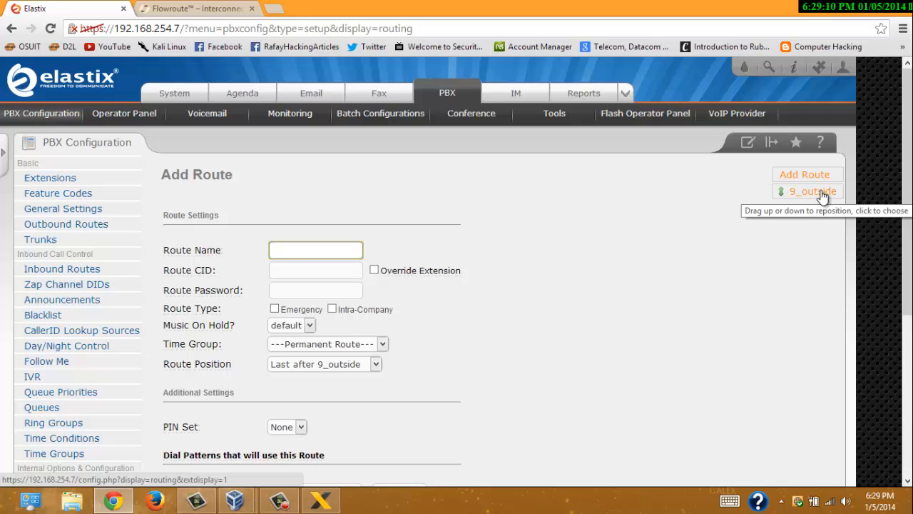
pyautogui.click(821, 194)
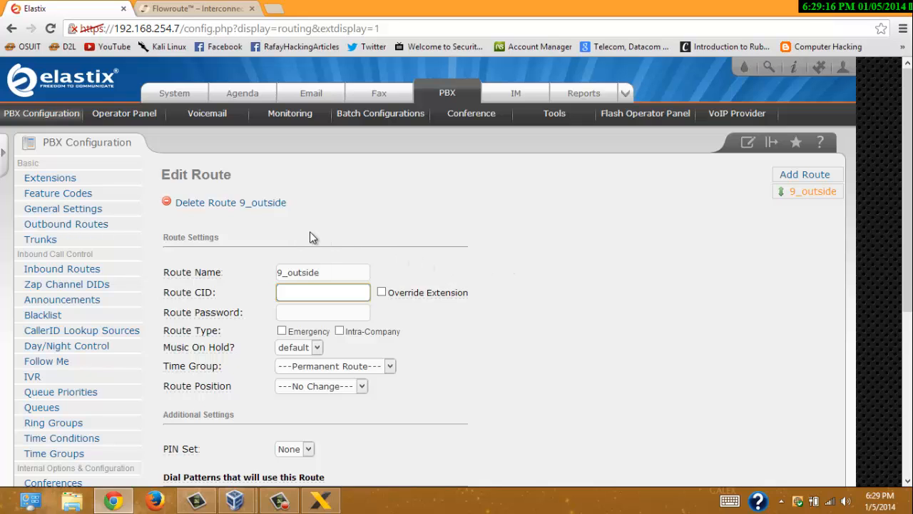
pyautogui.scroll(-3, 371, 221)
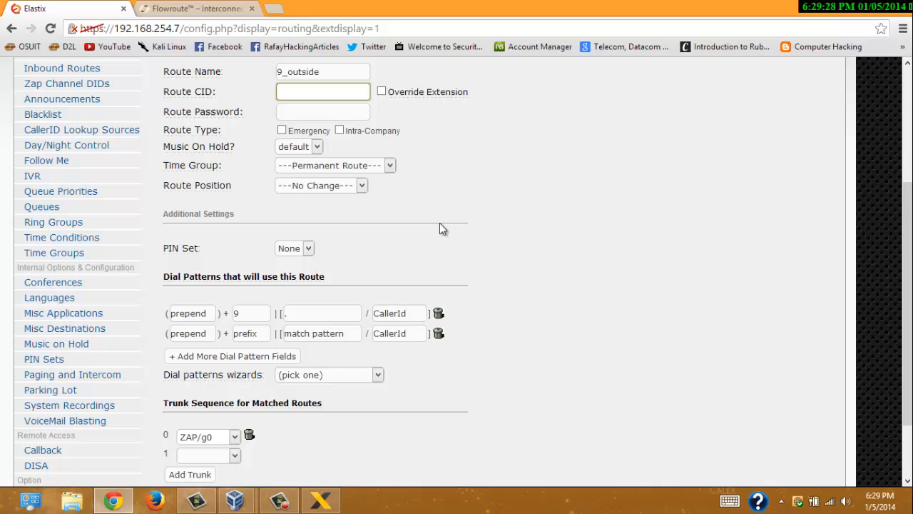
pyautogui.scroll(2, 432, 239)
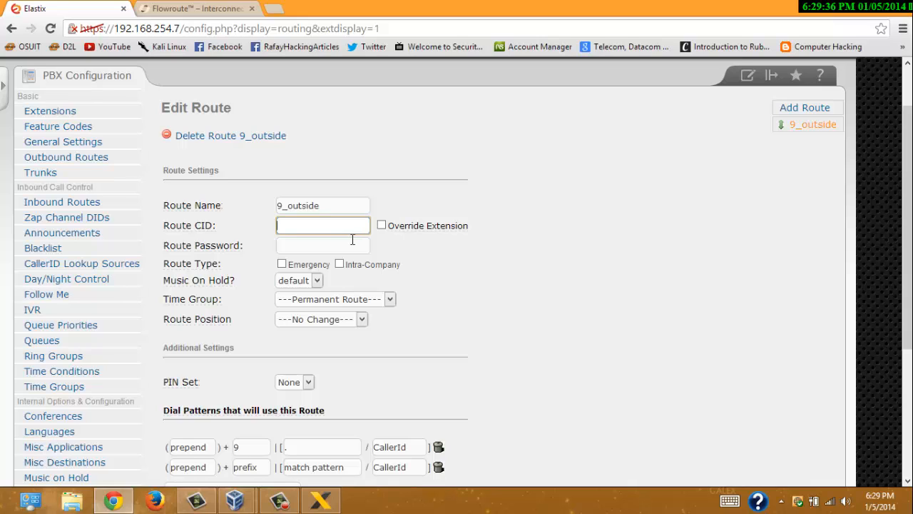
pyautogui.moveTo(210, 227)
pyautogui.write('777-555-1324')
pyautogui.moveTo(278, 227); pyautogui.dragTo(295, 231)
pyautogui.click(514, 277)
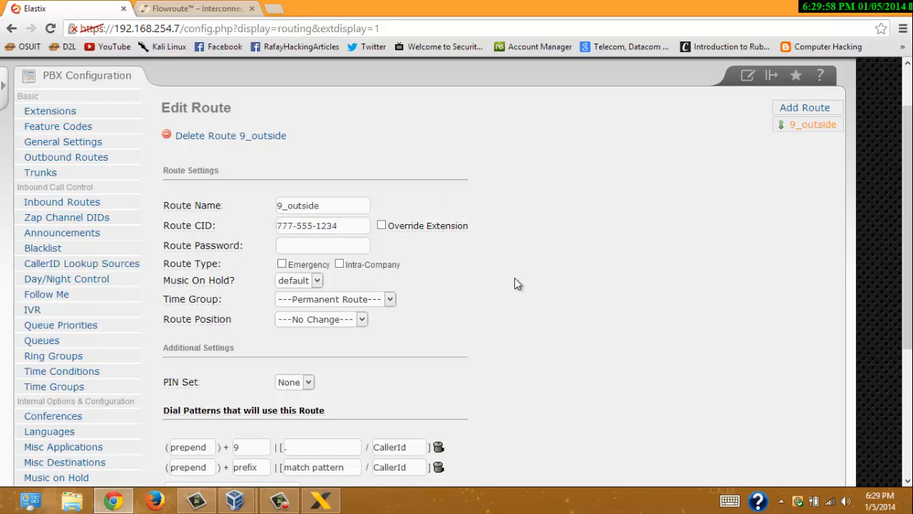
pyautogui.scroll(-1, 507, 333)
pyautogui.scroll(-2, 507, 332)
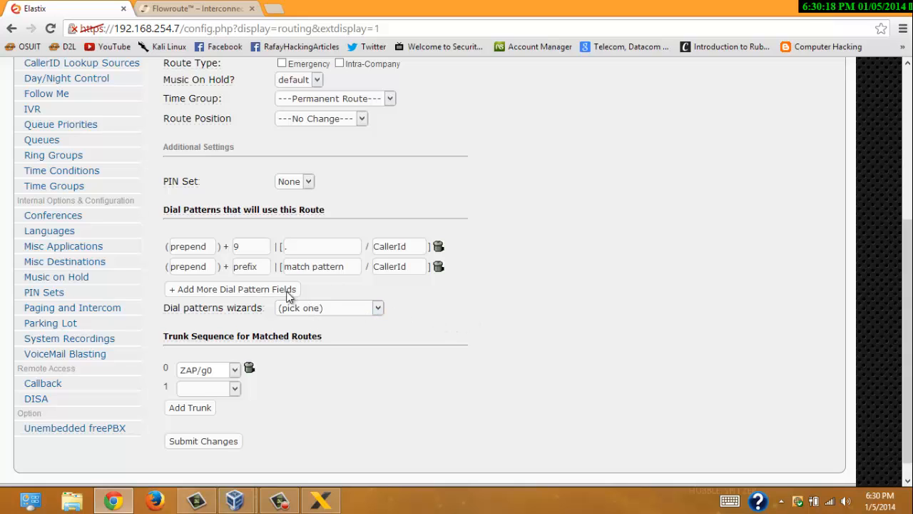
# - Add the Local 7-digit, Local 7/10-digit, Long-distance and Toll-free dial pattern presets to the route
pyautogui.click(346, 309)
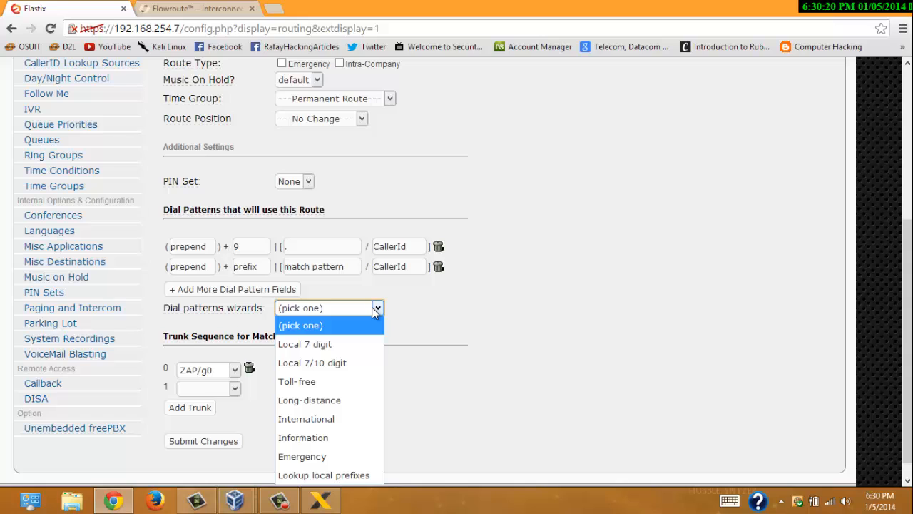
pyautogui.click(452, 309)
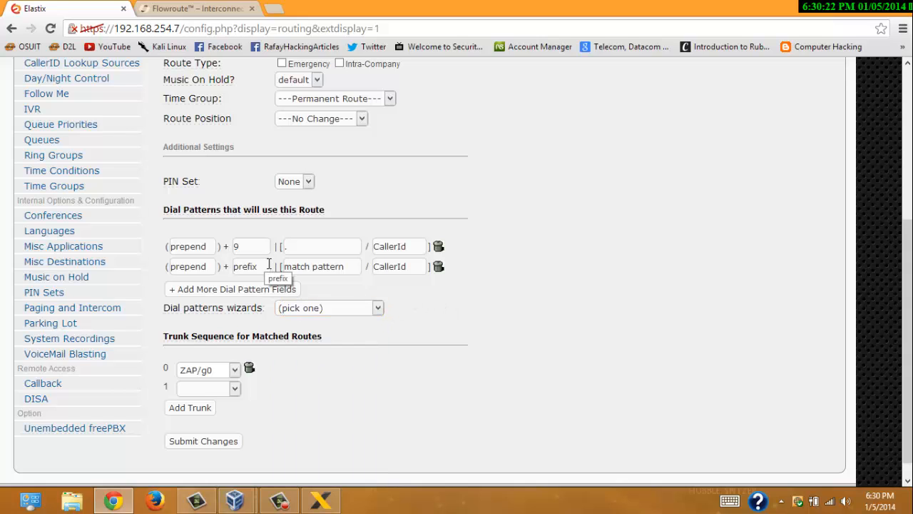
pyautogui.scroll(-1, 407, 287)
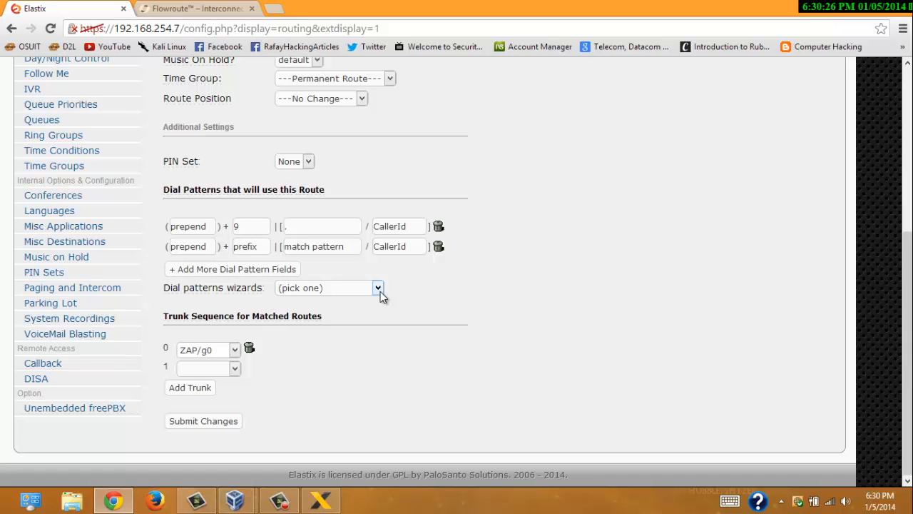
pyautogui.click(379, 288)
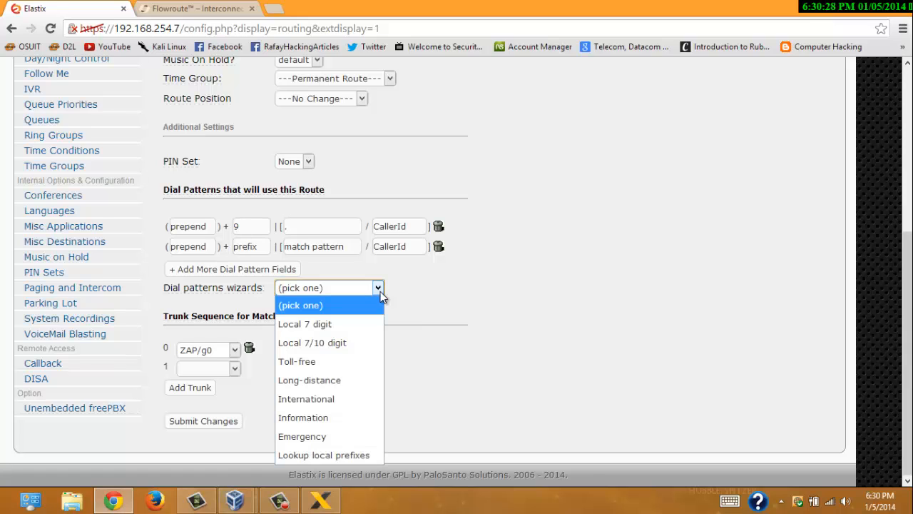
pyautogui.click(362, 325)
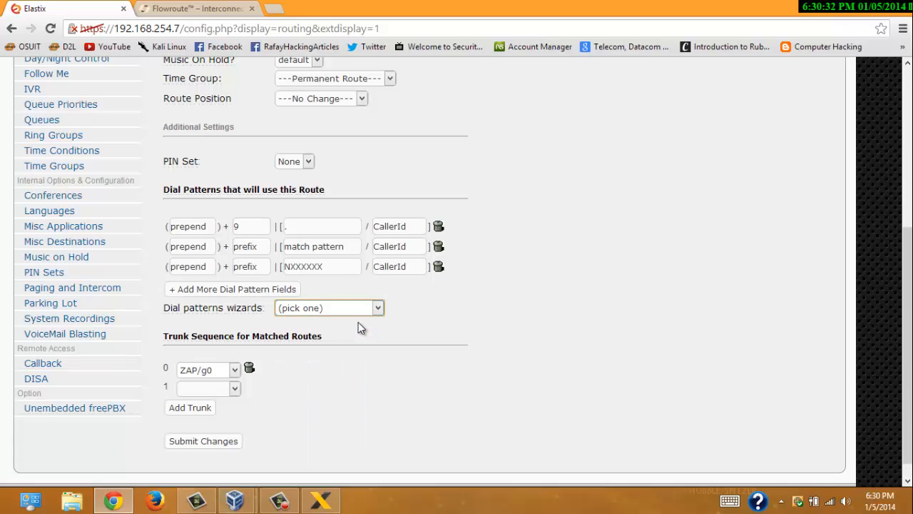
pyautogui.click(378, 308)
pyautogui.click(368, 362)
pyautogui.click(378, 349)
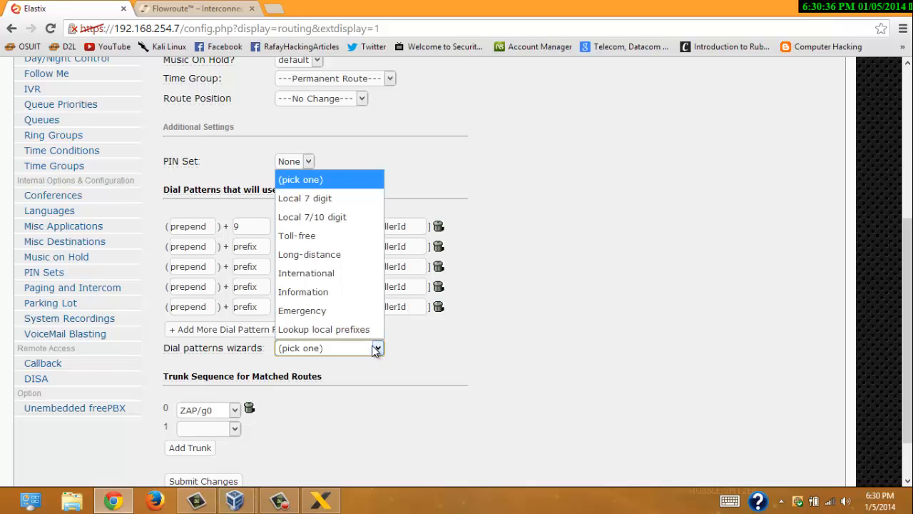
pyautogui.click(349, 255)
pyautogui.click(378, 369)
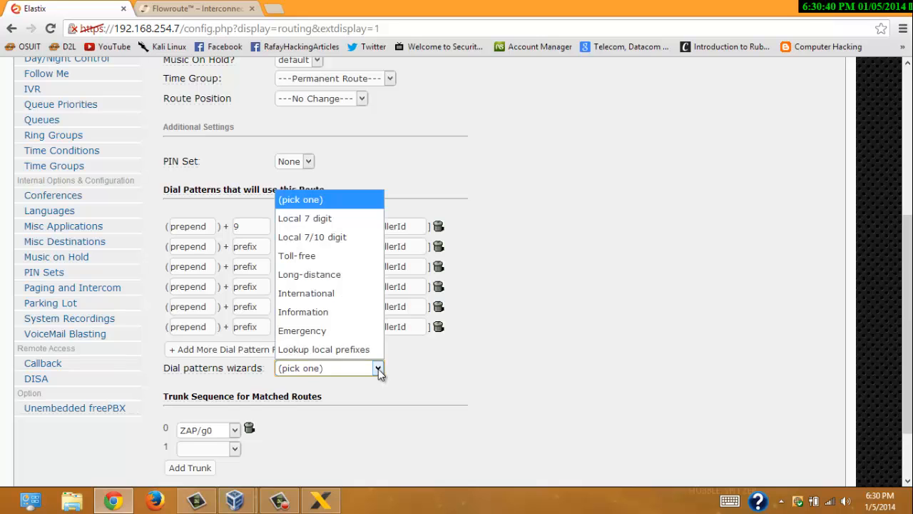
pyautogui.click(364, 263)
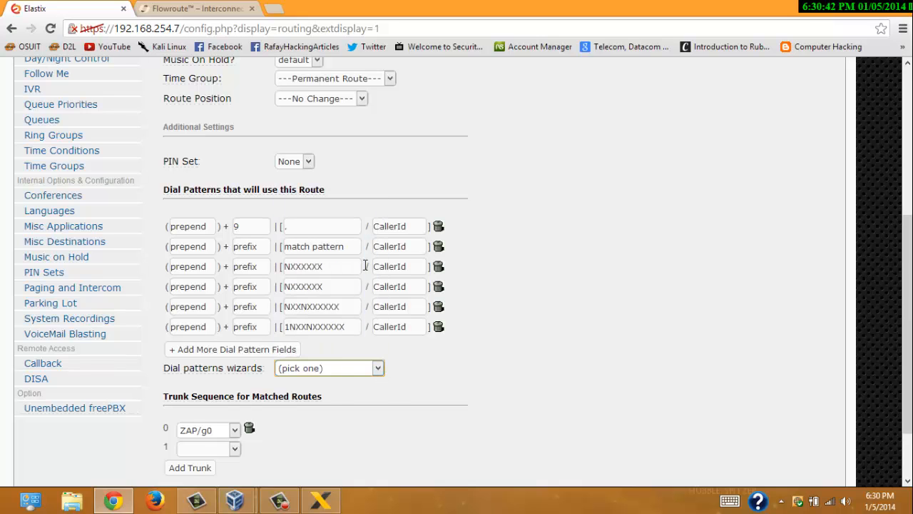
# - Delete the four toll-free patterns 1800, 1888, 1877 and 1866NXXXXXX
pyautogui.scroll(-3, 403, 442)
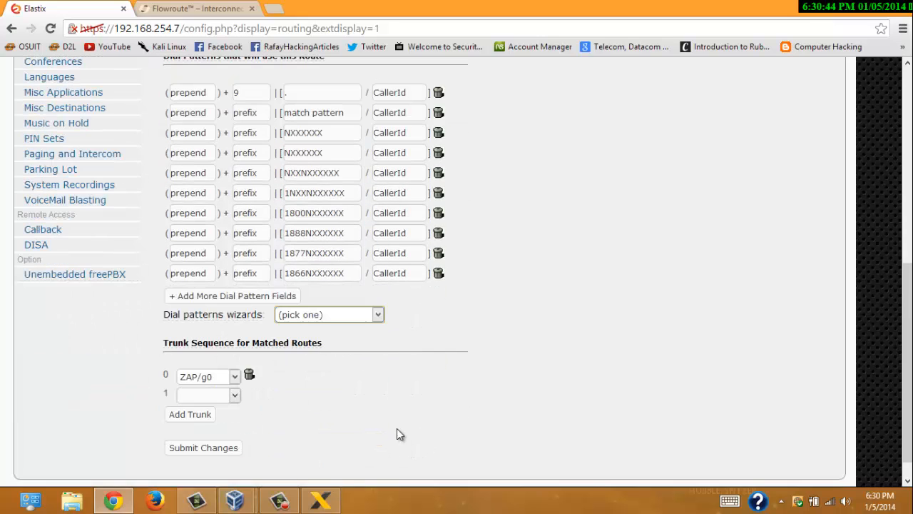
pyautogui.click(378, 316)
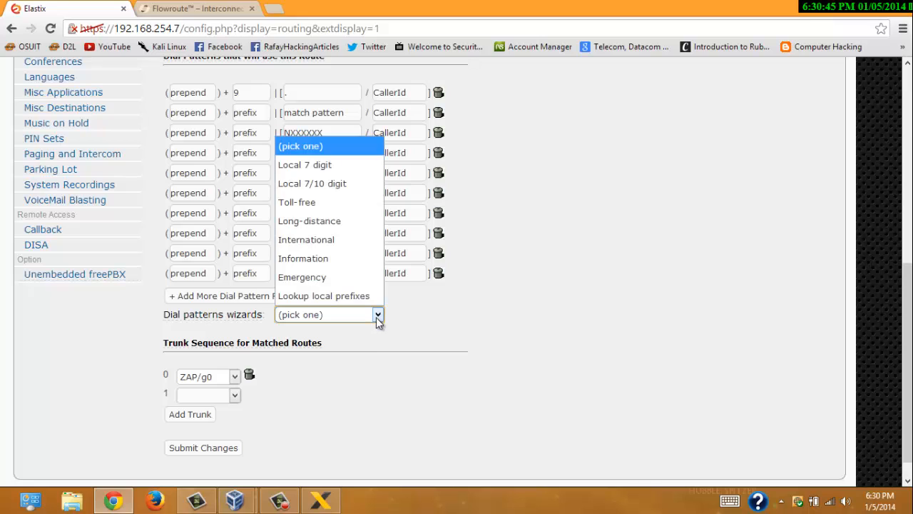
pyautogui.click(532, 344)
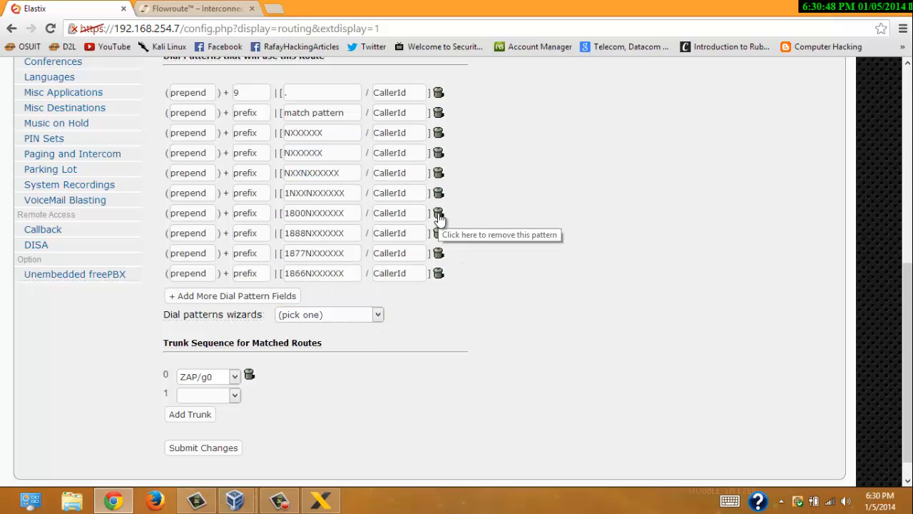
pyautogui.click(438, 216)
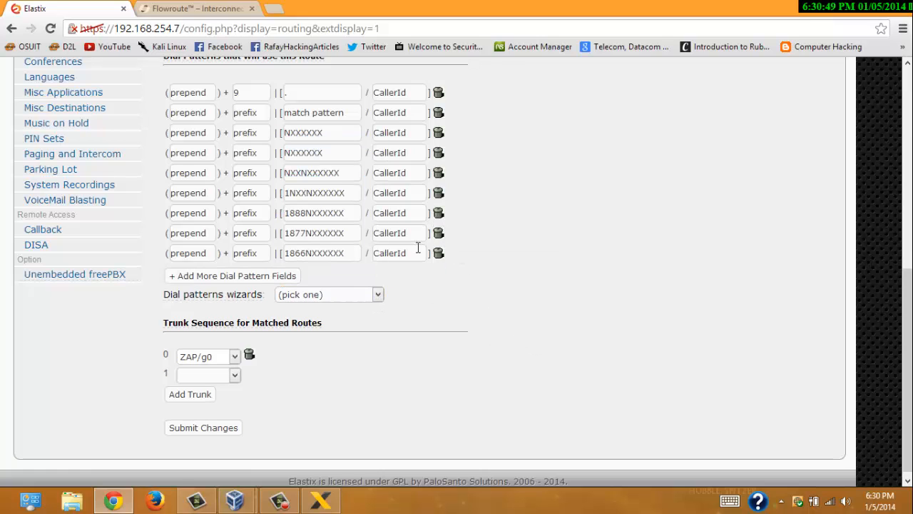
pyautogui.click(438, 214)
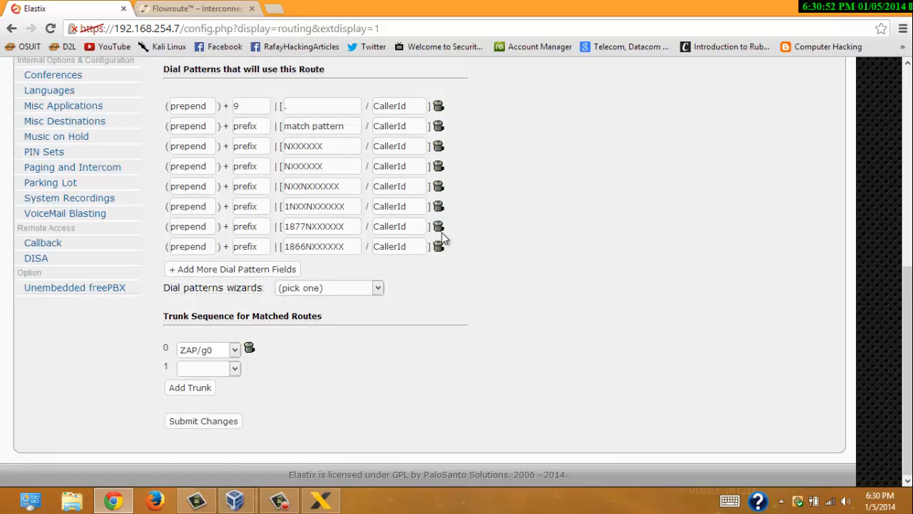
pyautogui.click(439, 228)
pyautogui.click(439, 246)
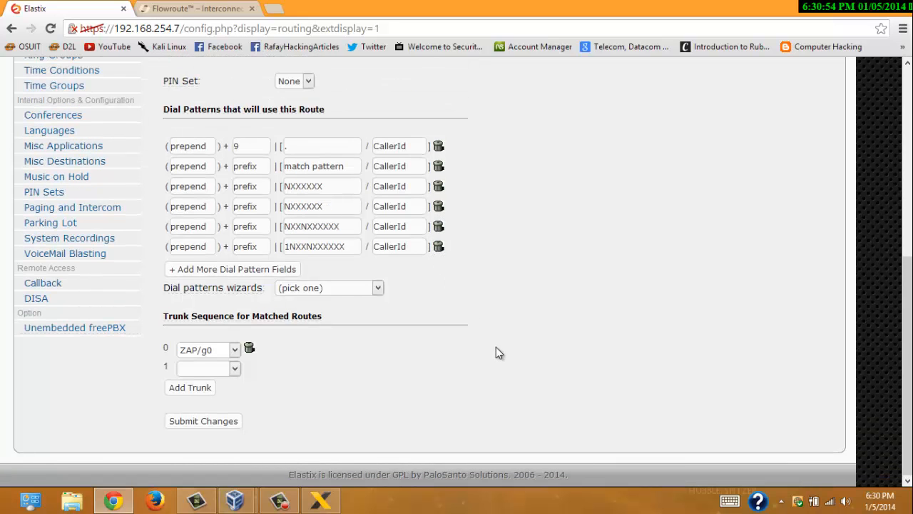
pyautogui.click(348, 287)
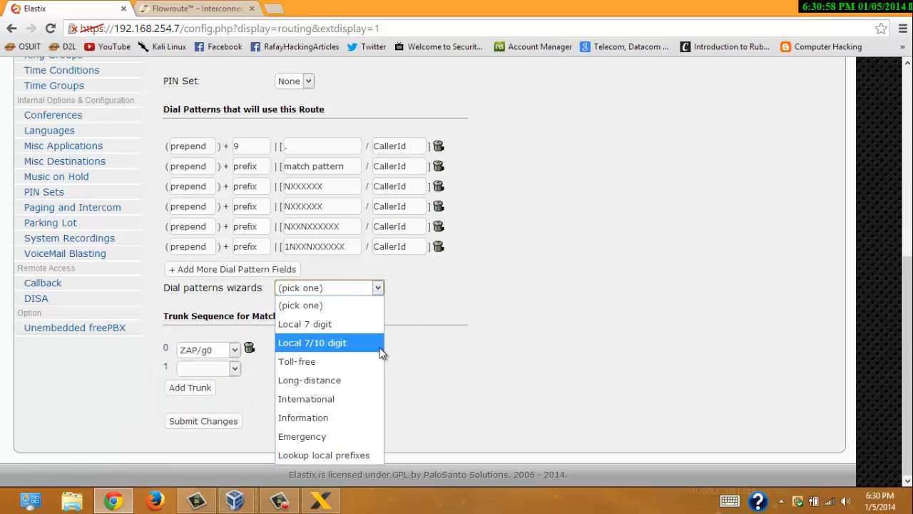
pyautogui.click(530, 313)
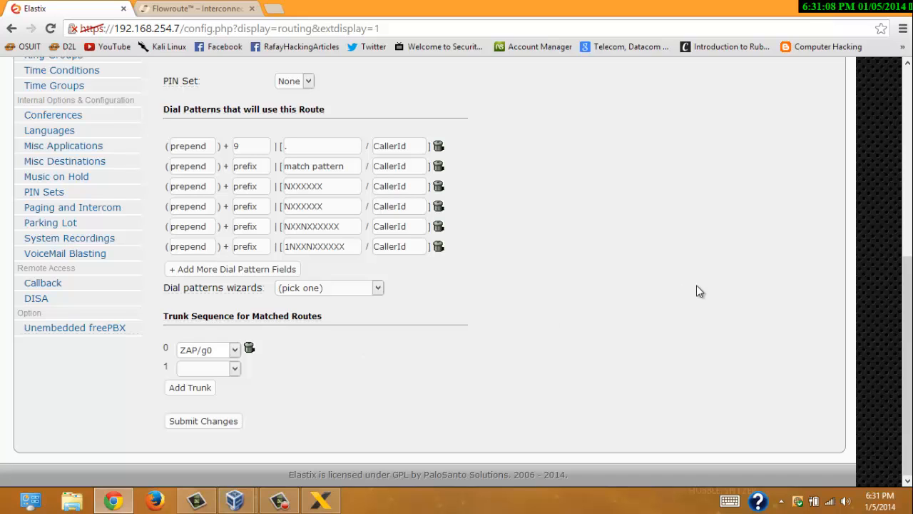
# - Set Trunk Sequence 0 to flowroute2 and submit the 9_outside route changes
pyautogui.click(233, 351)
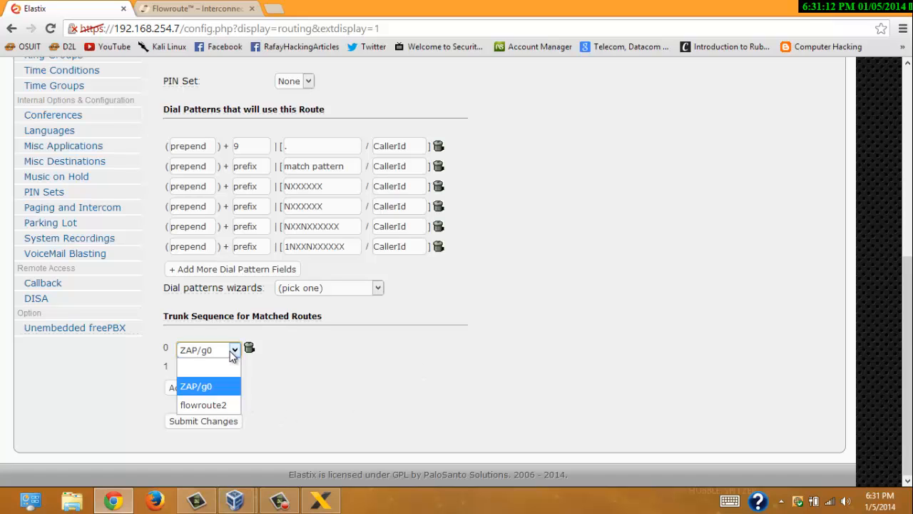
pyautogui.click(225, 405)
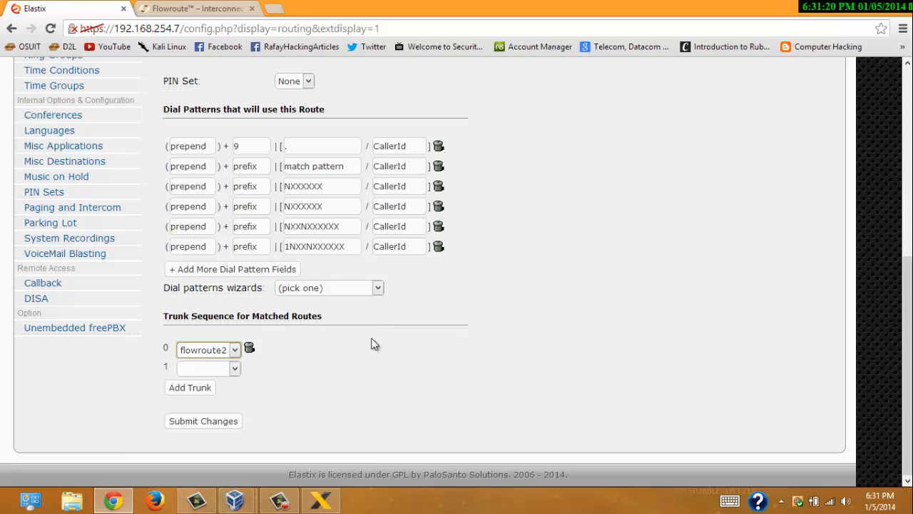
pyautogui.click(232, 349)
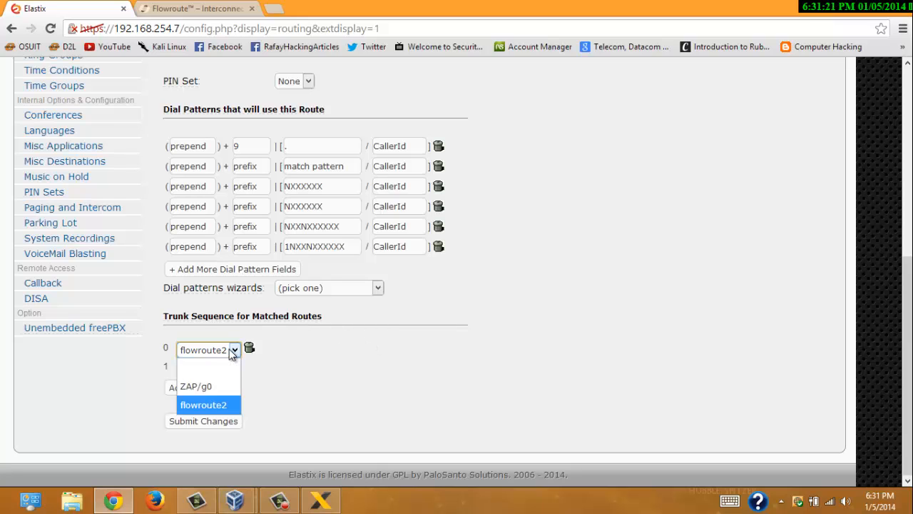
pyautogui.click(236, 406)
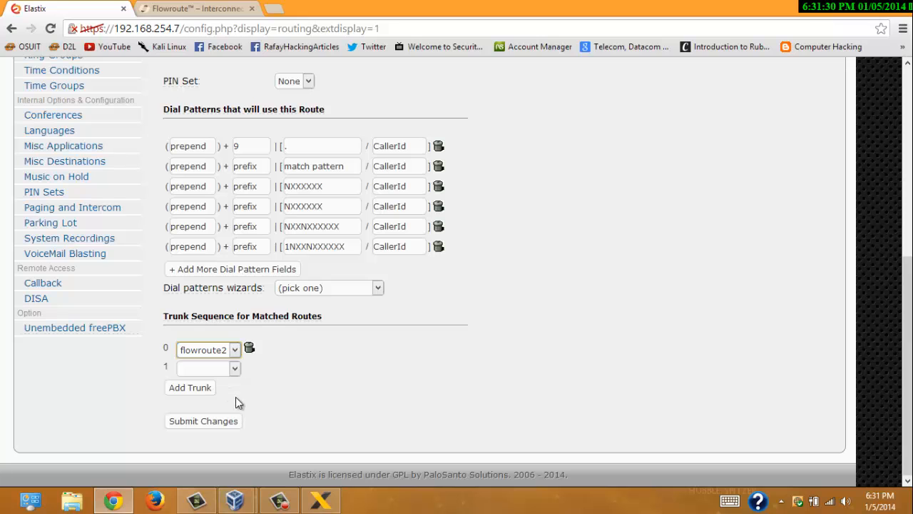
pyautogui.click(207, 421)
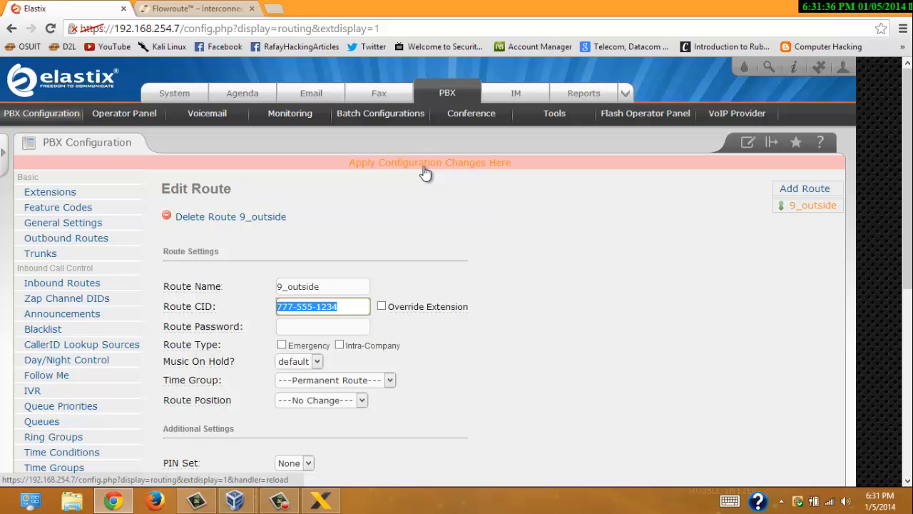
# - Apply the Elastix configuration changes, then bring up X-Lite for a test call
pyautogui.click(424, 170)
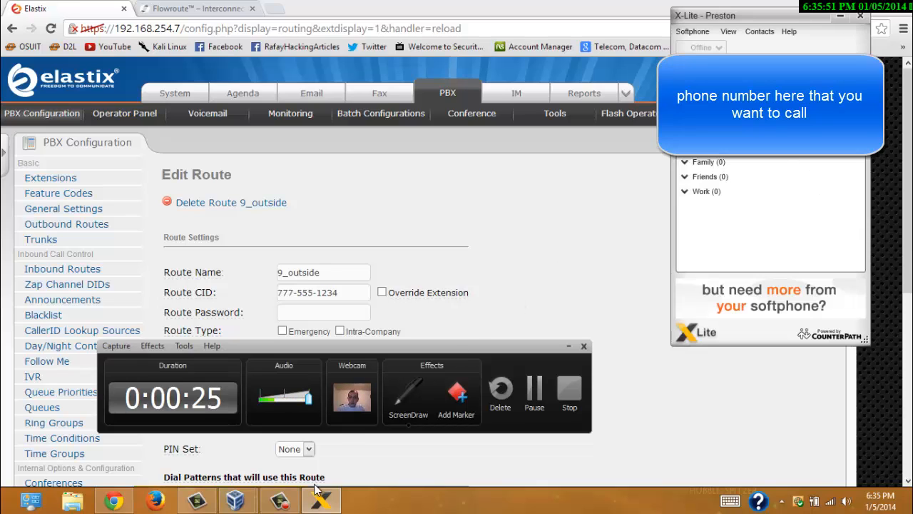
pyautogui.moveTo(361, 371)
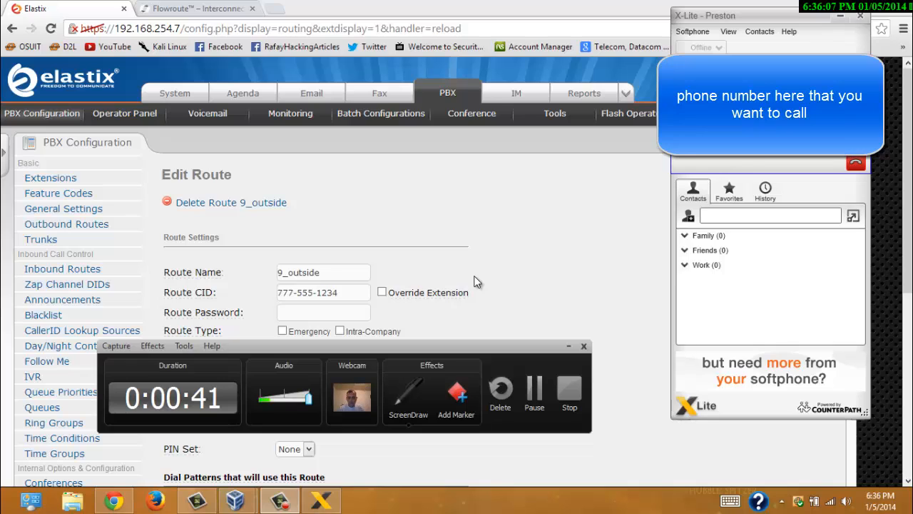
pyautogui.moveTo(862, 163)
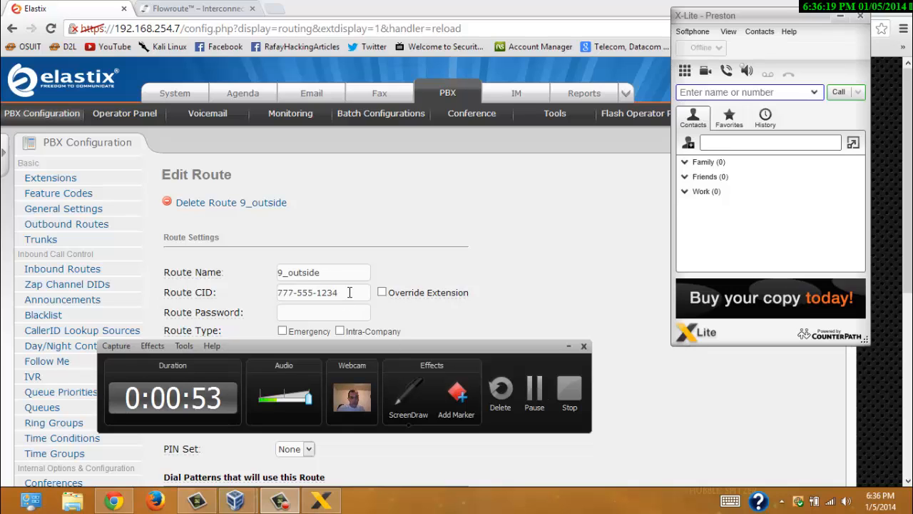
# - Return to Elastix and open the 9_outside outbound route for editing
pyautogui.click(550, 210)
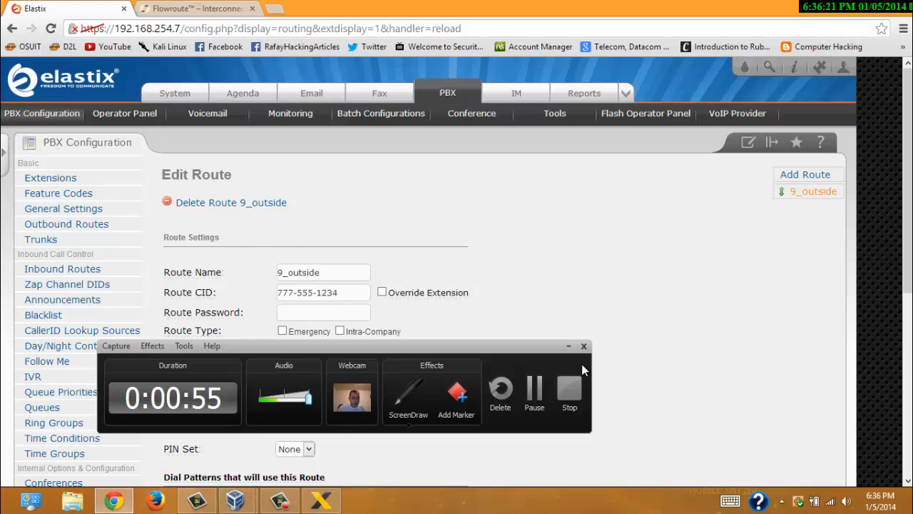
pyautogui.click(569, 345)
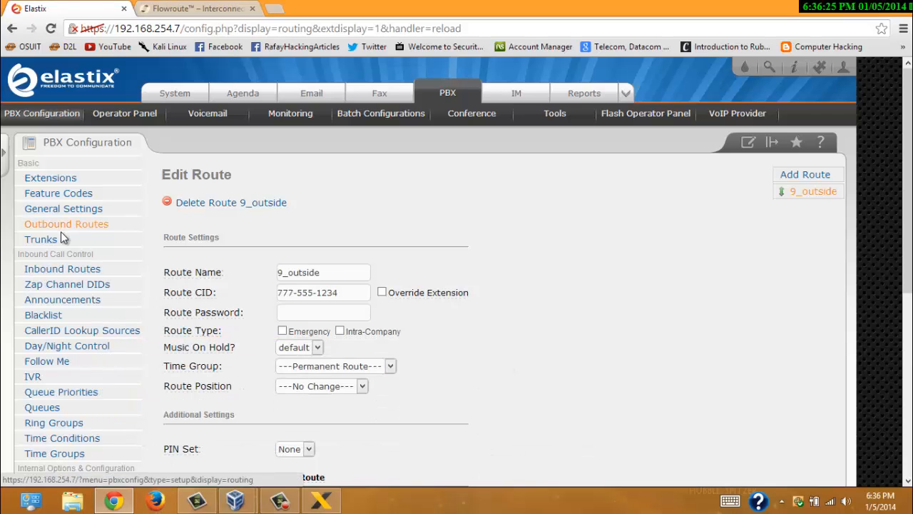
pyautogui.click(86, 226)
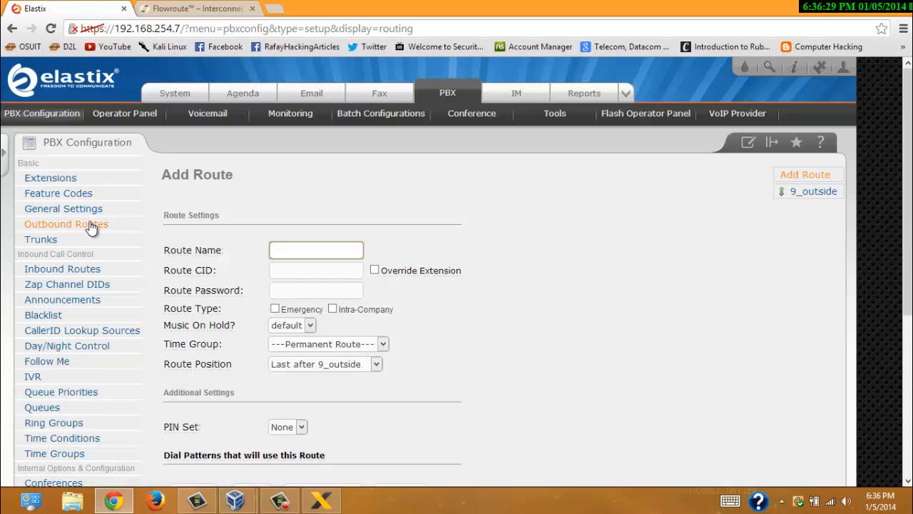
pyautogui.click(813, 192)
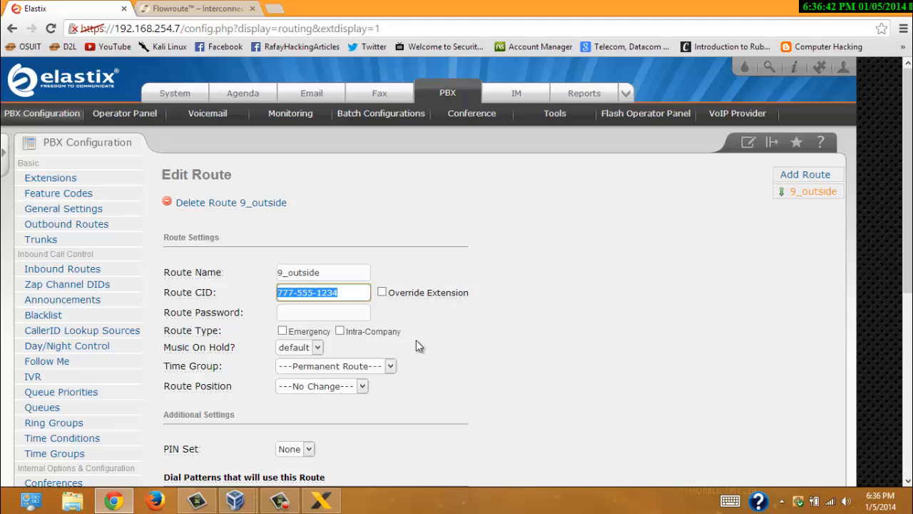
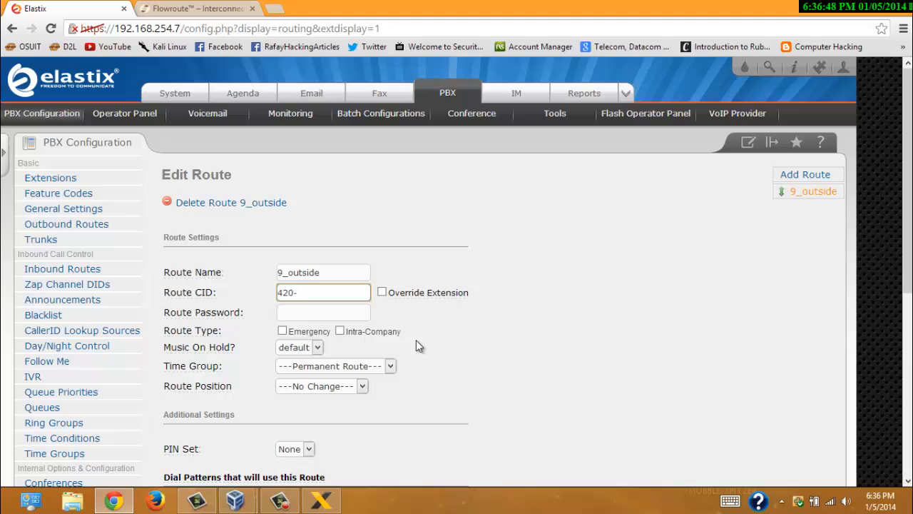
pyautogui.scroll(-5, 618, 227)
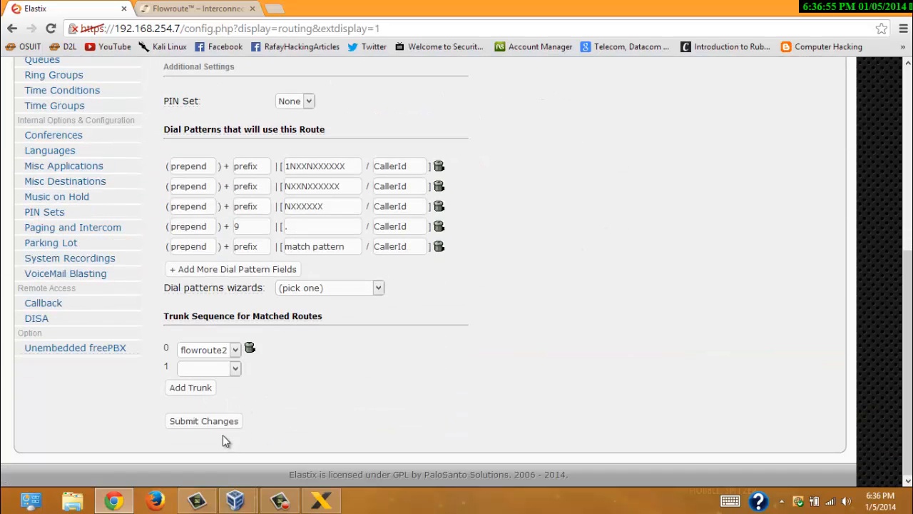
pyautogui.click(222, 421)
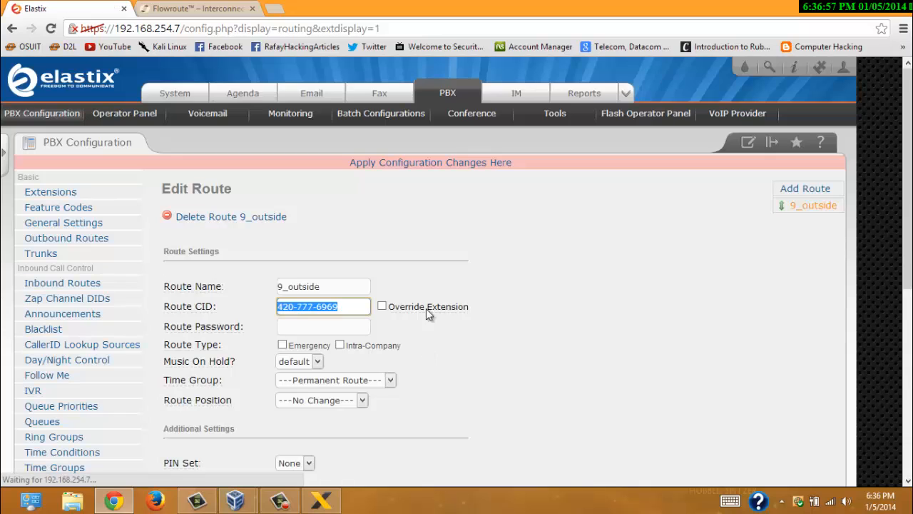
pyautogui.click(447, 167)
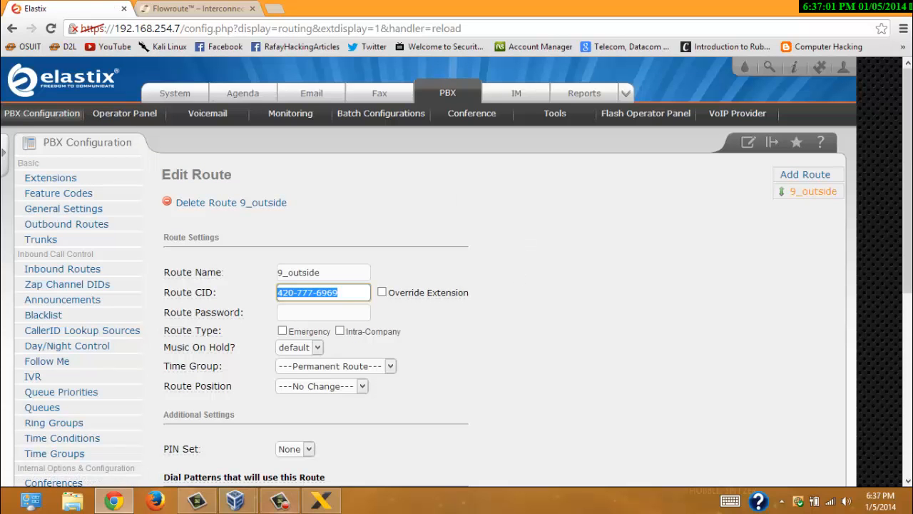
# - Place a test call from X-Lite over the updated 9_outside route, then hang up
pyautogui.click(341, 504)
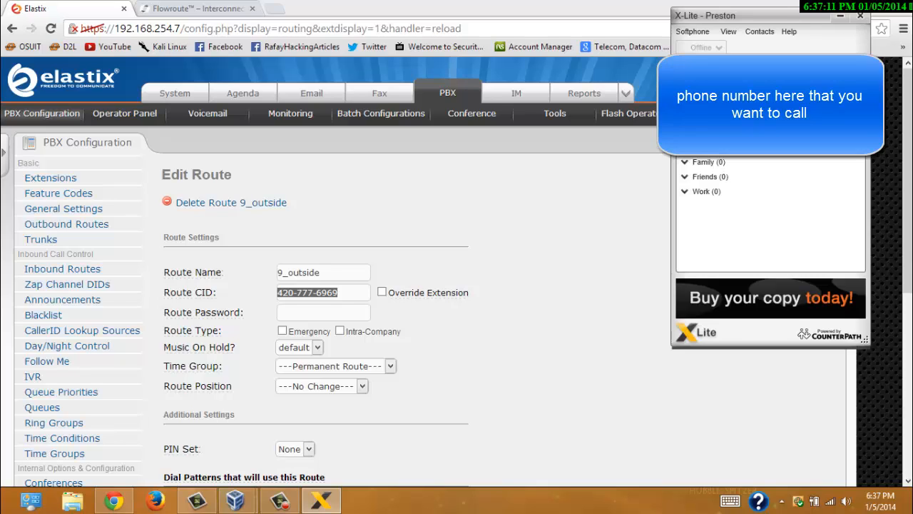
pyautogui.click(280, 500)
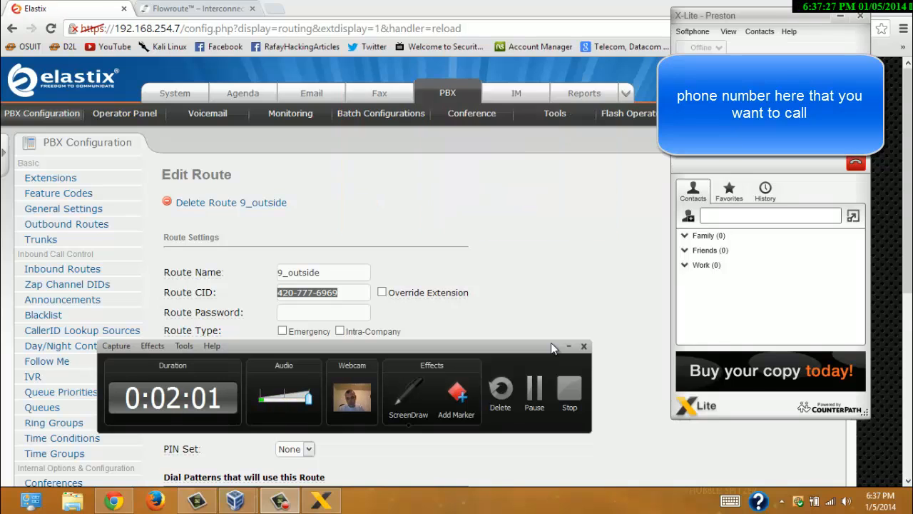
pyautogui.click(858, 164)
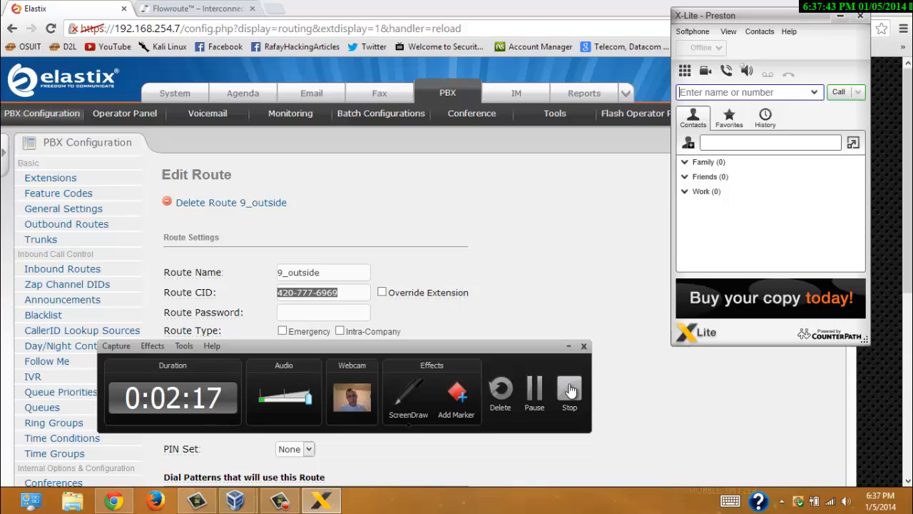
pyautogui.click(570, 389)
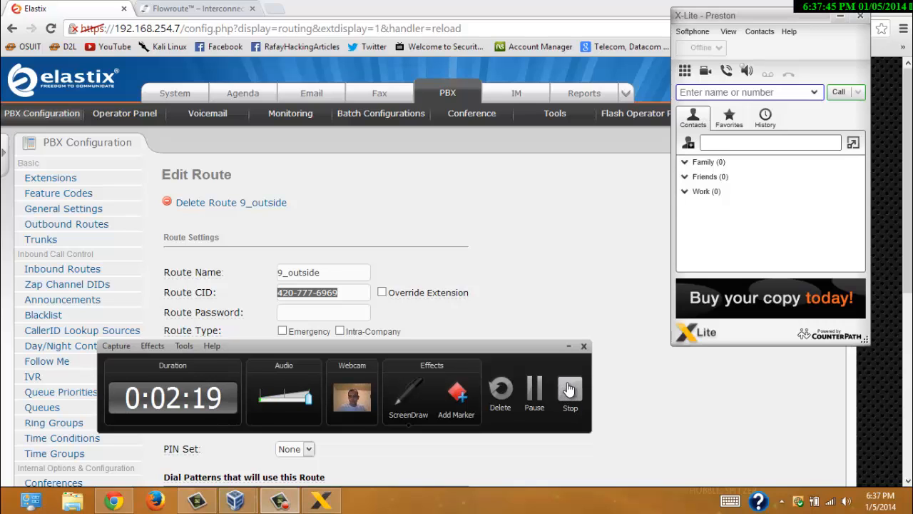